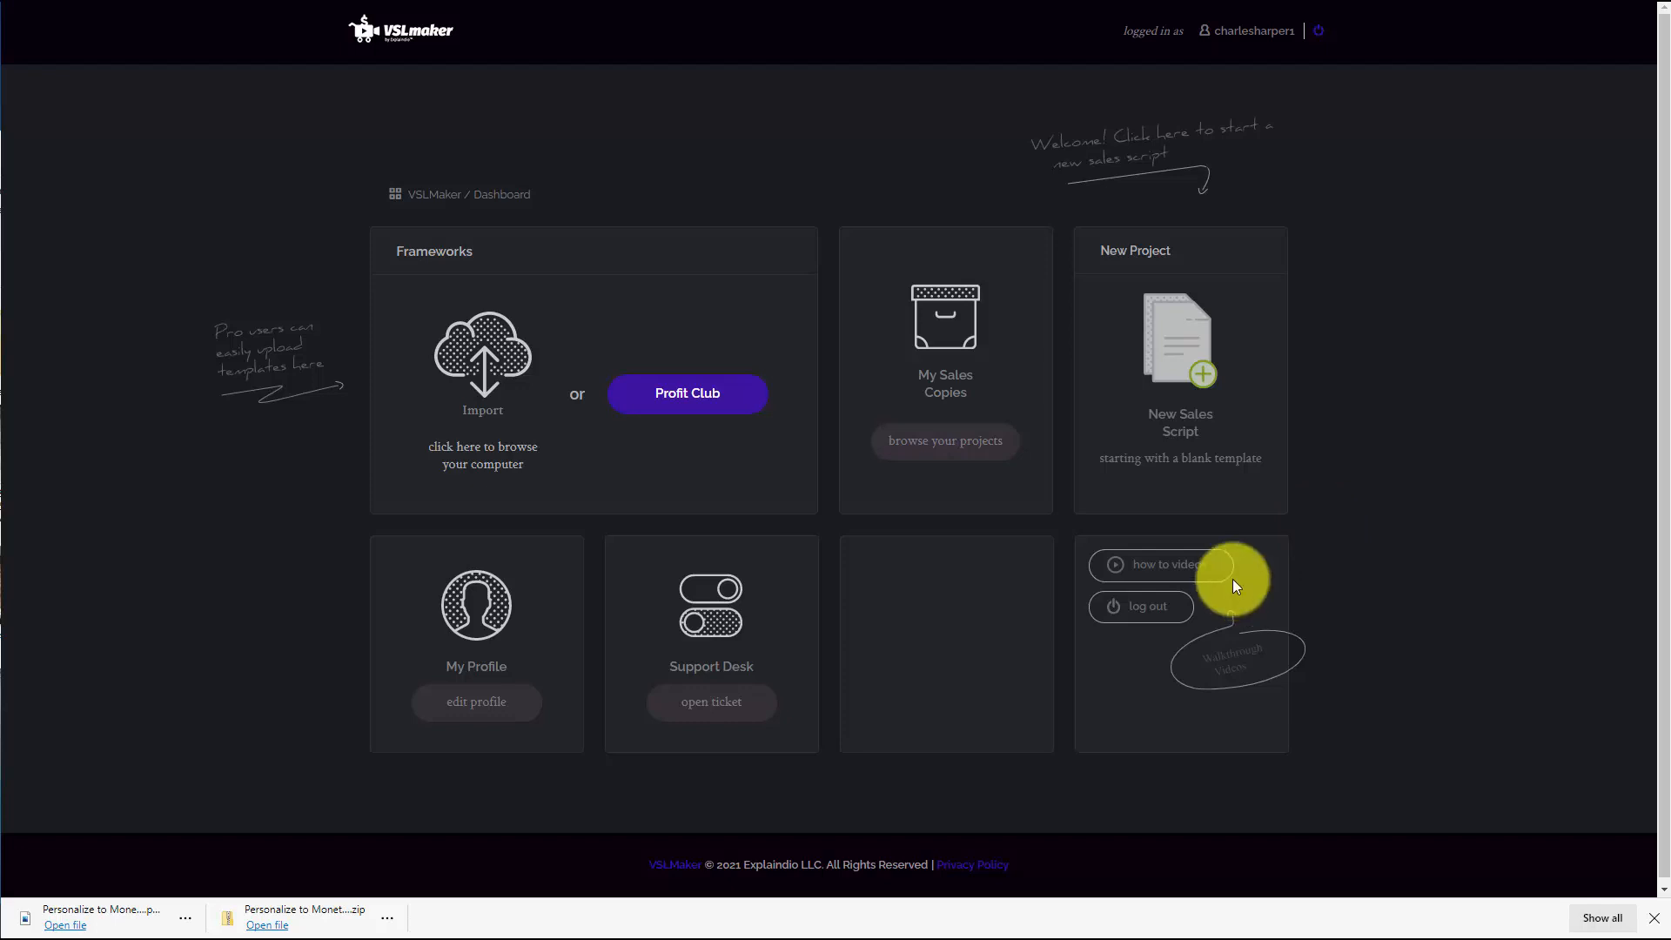
Start a new blank sales script using the 12 step VSL Framework
left_click(1205, 385)
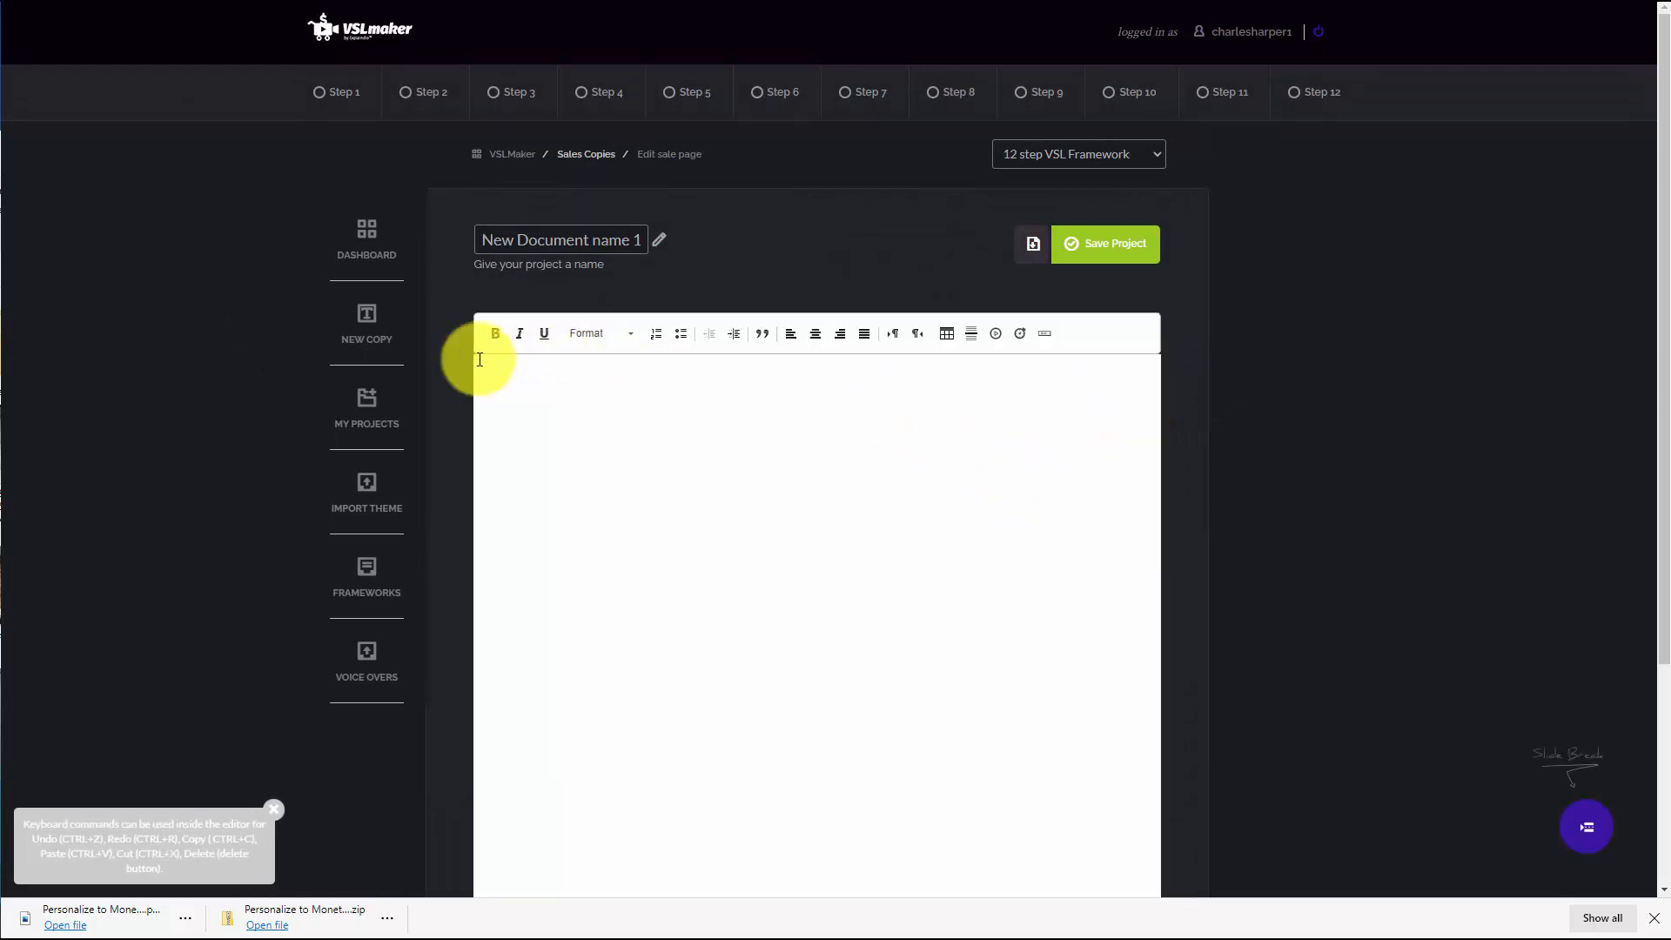
left_click(1107, 166)
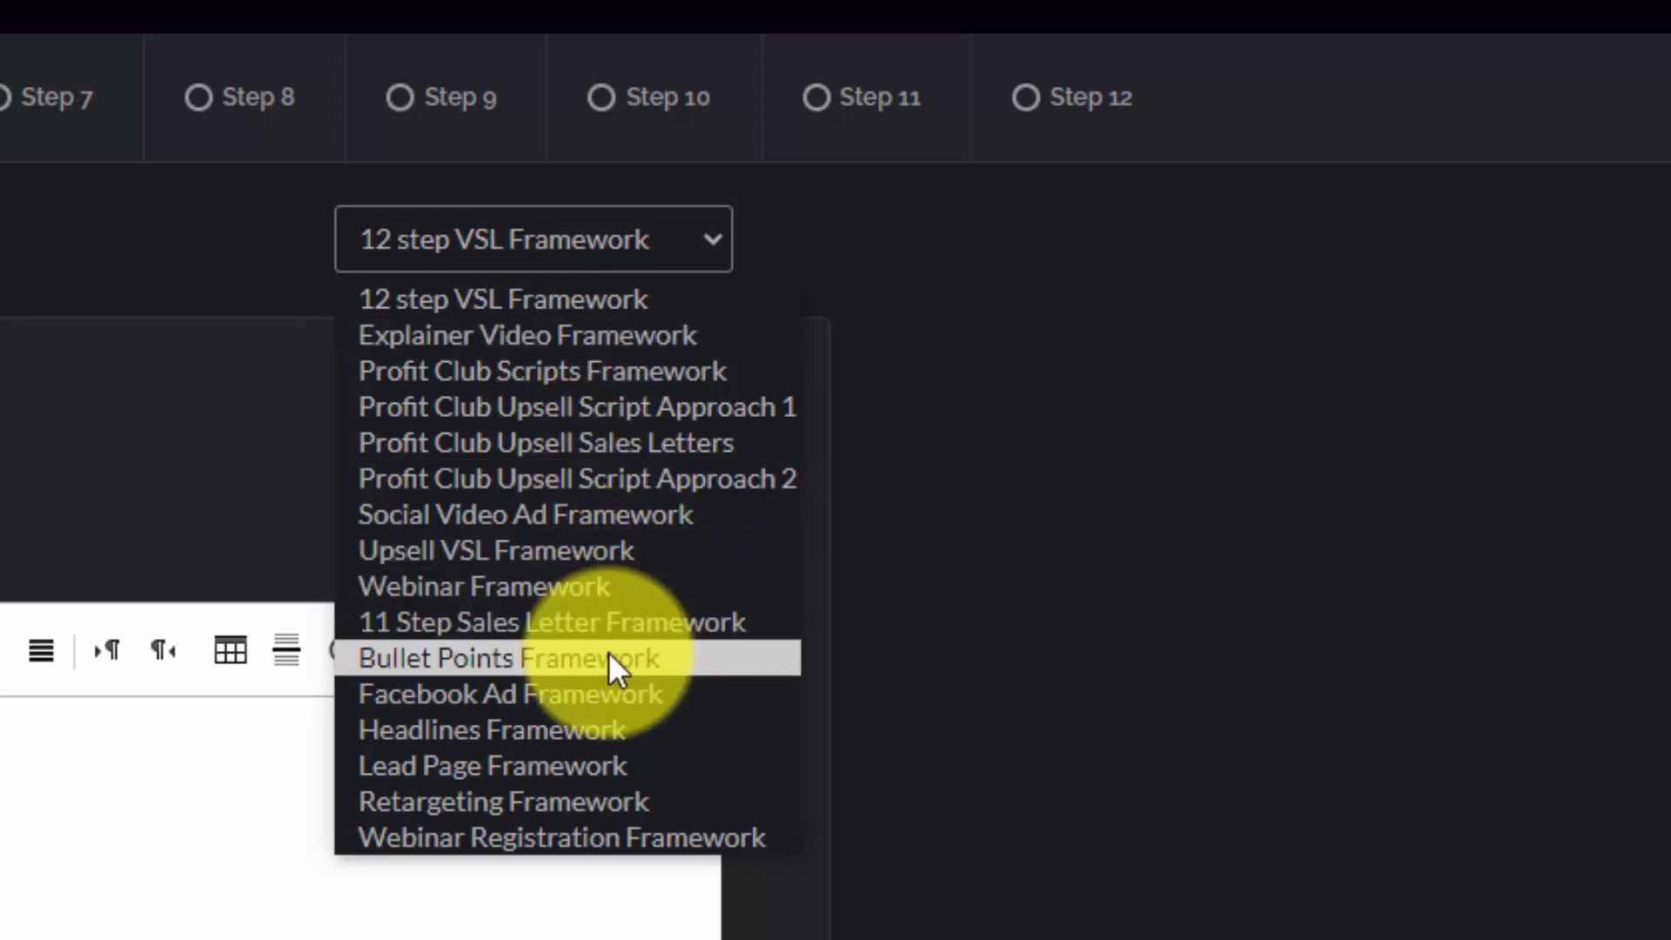
left_click(545, 301)
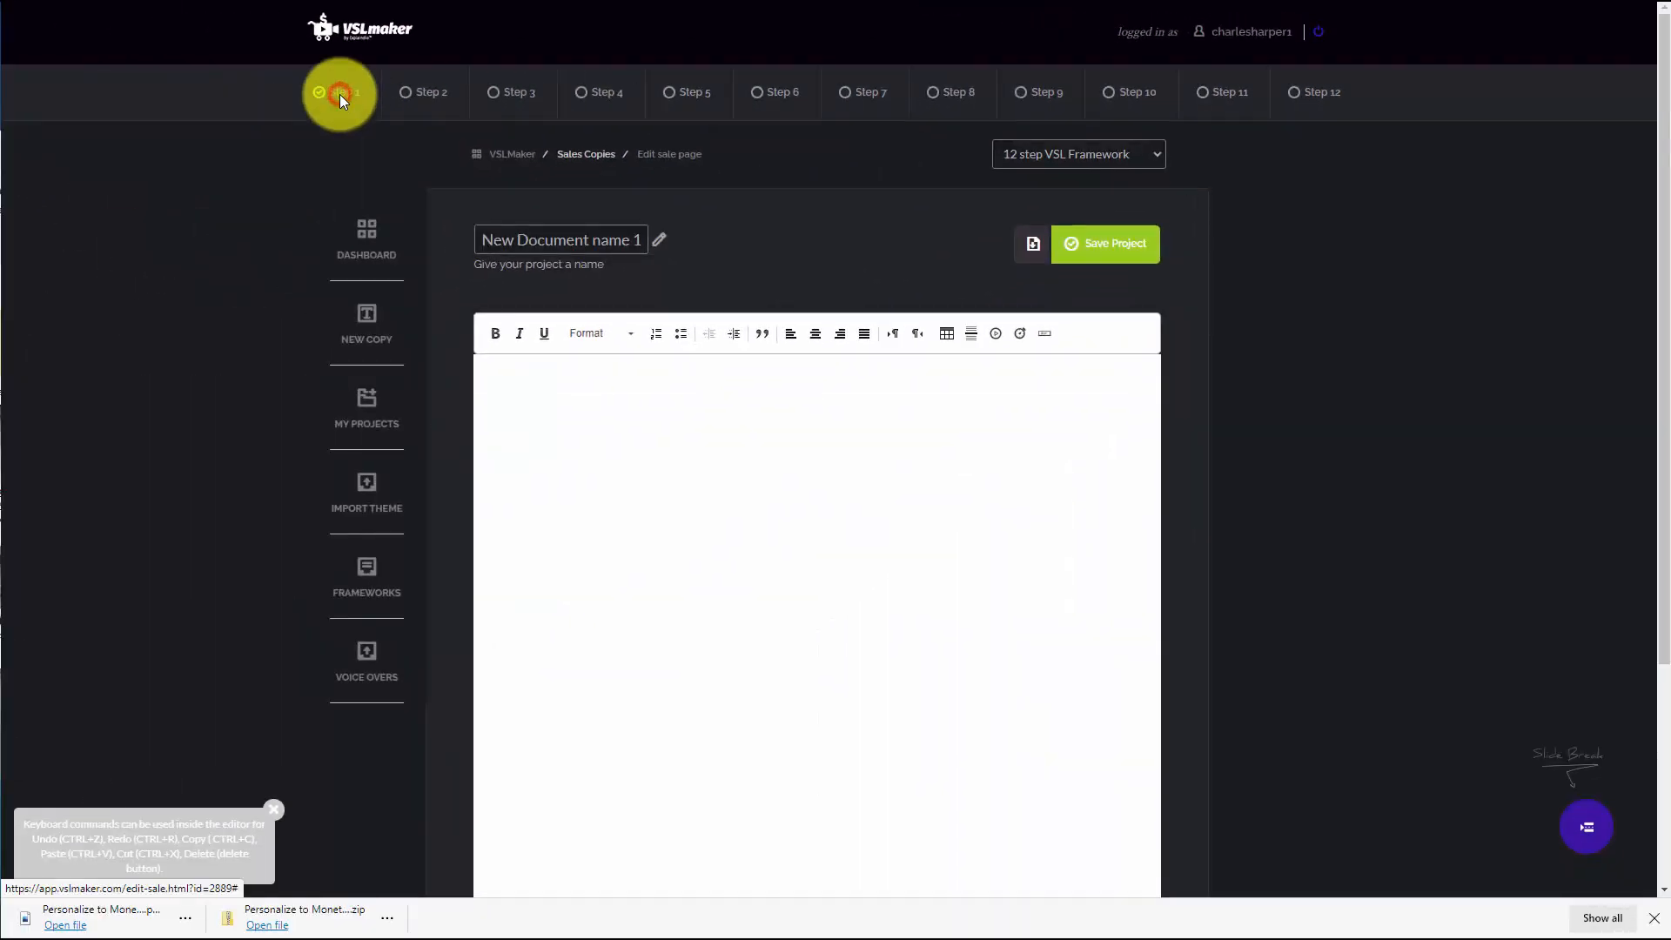
For Step 1, browse the question openers and insert the skateboarding question into the script
left_click(339, 94)
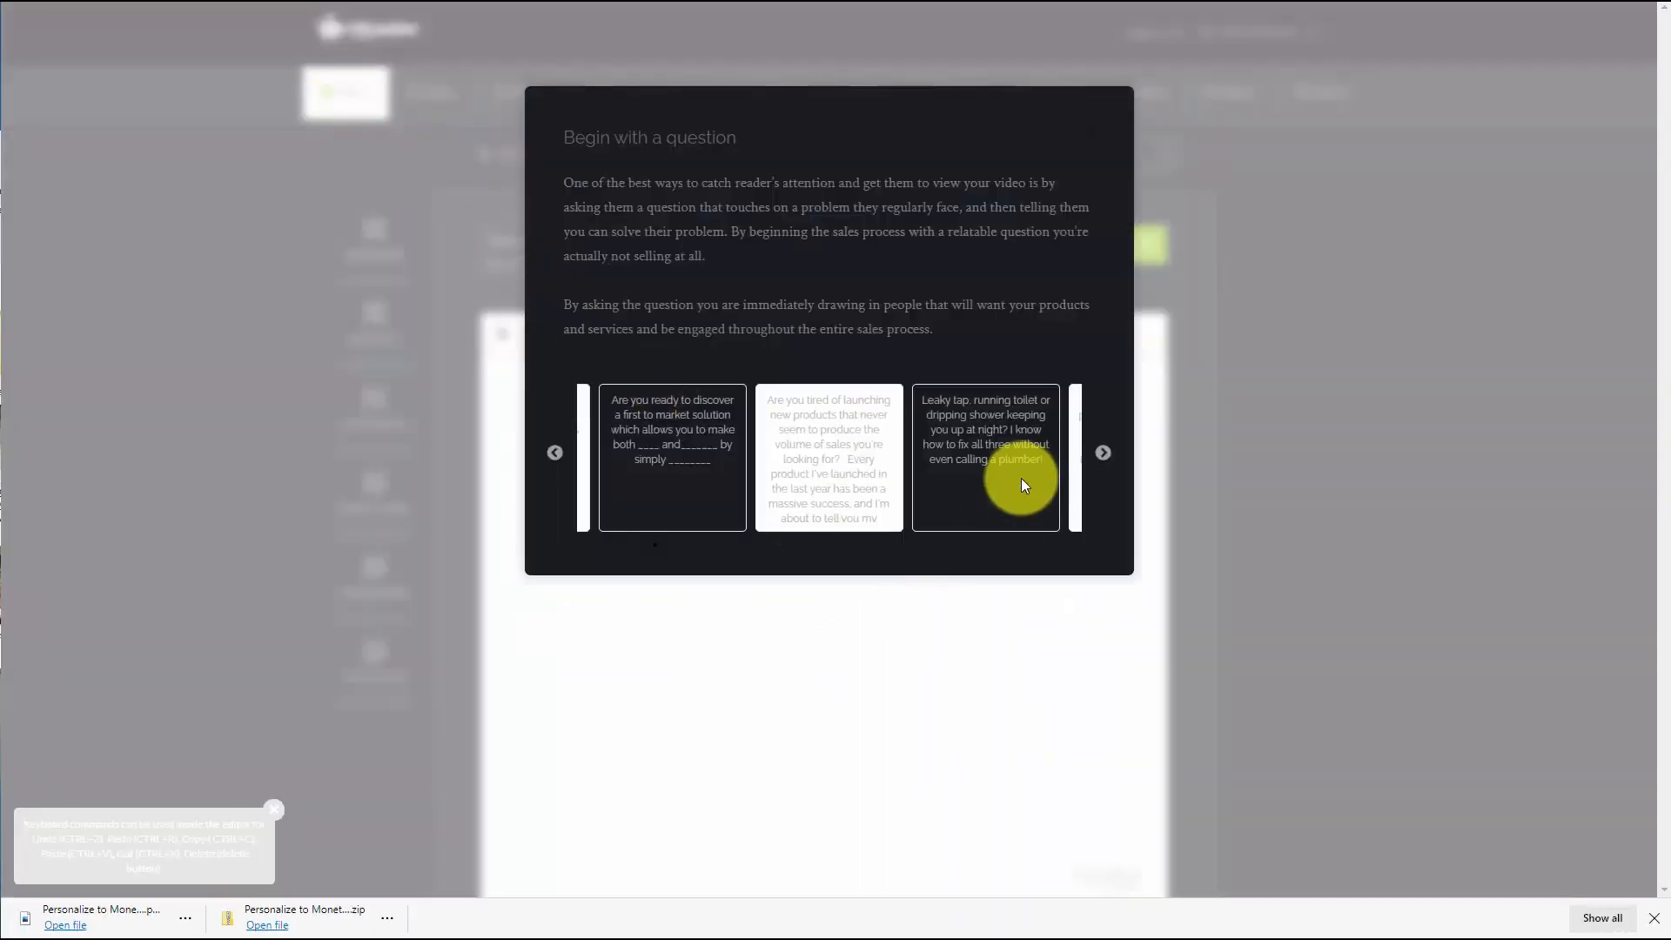
left_click(1103, 454)
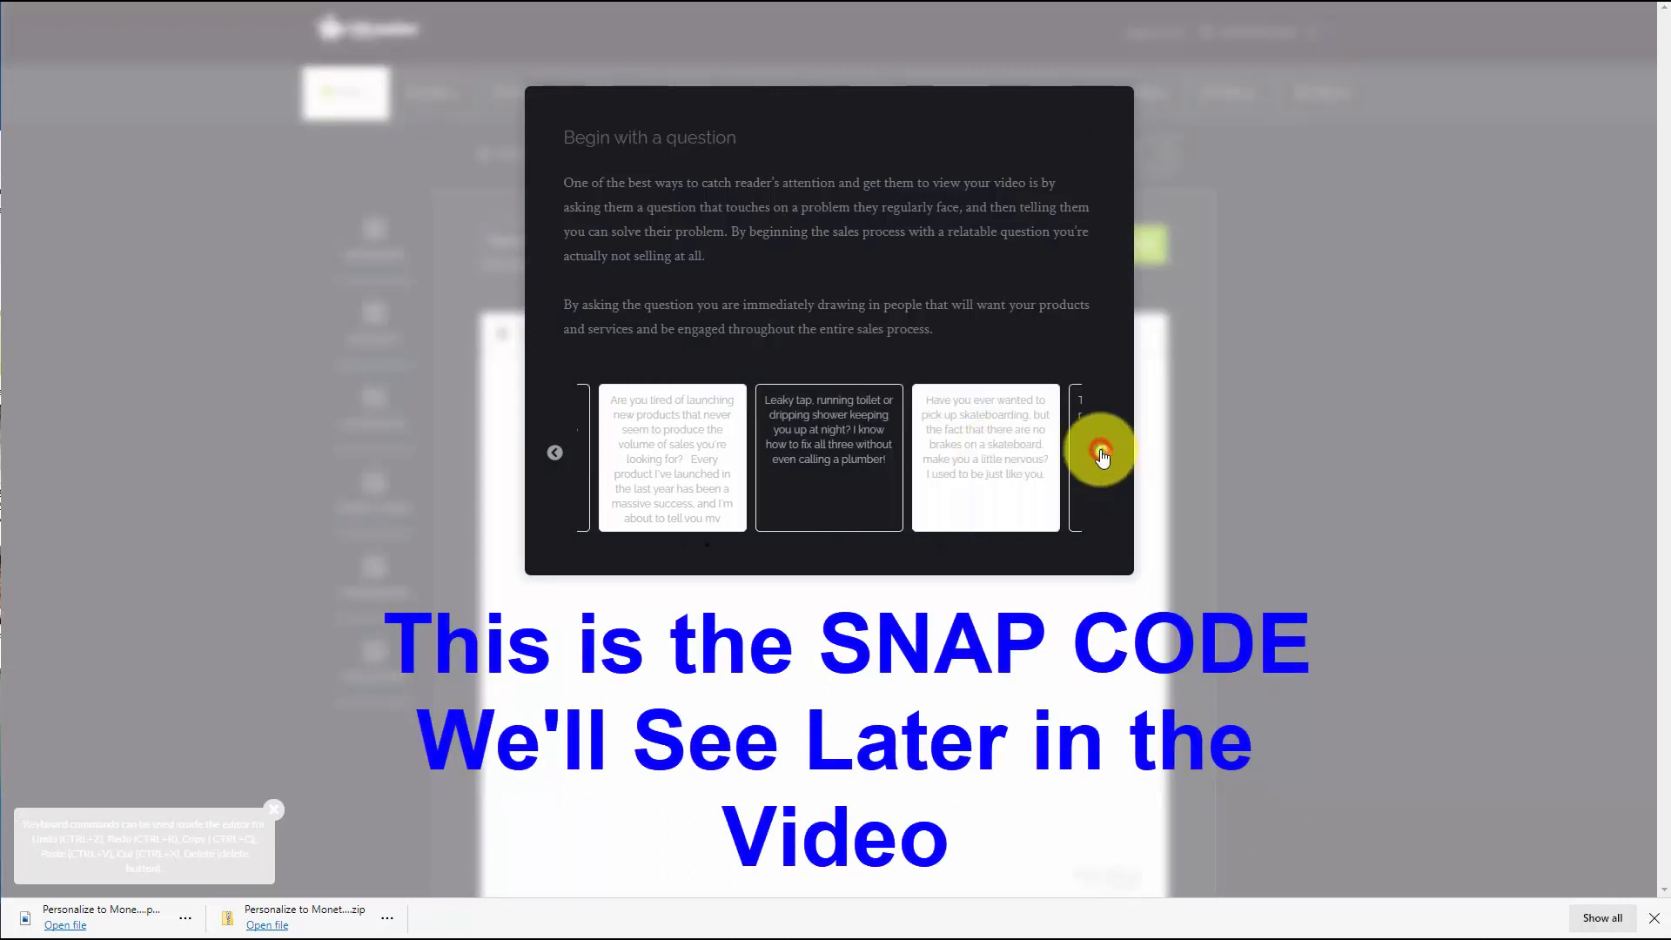
left_click(1102, 452)
left_click(1102, 452)
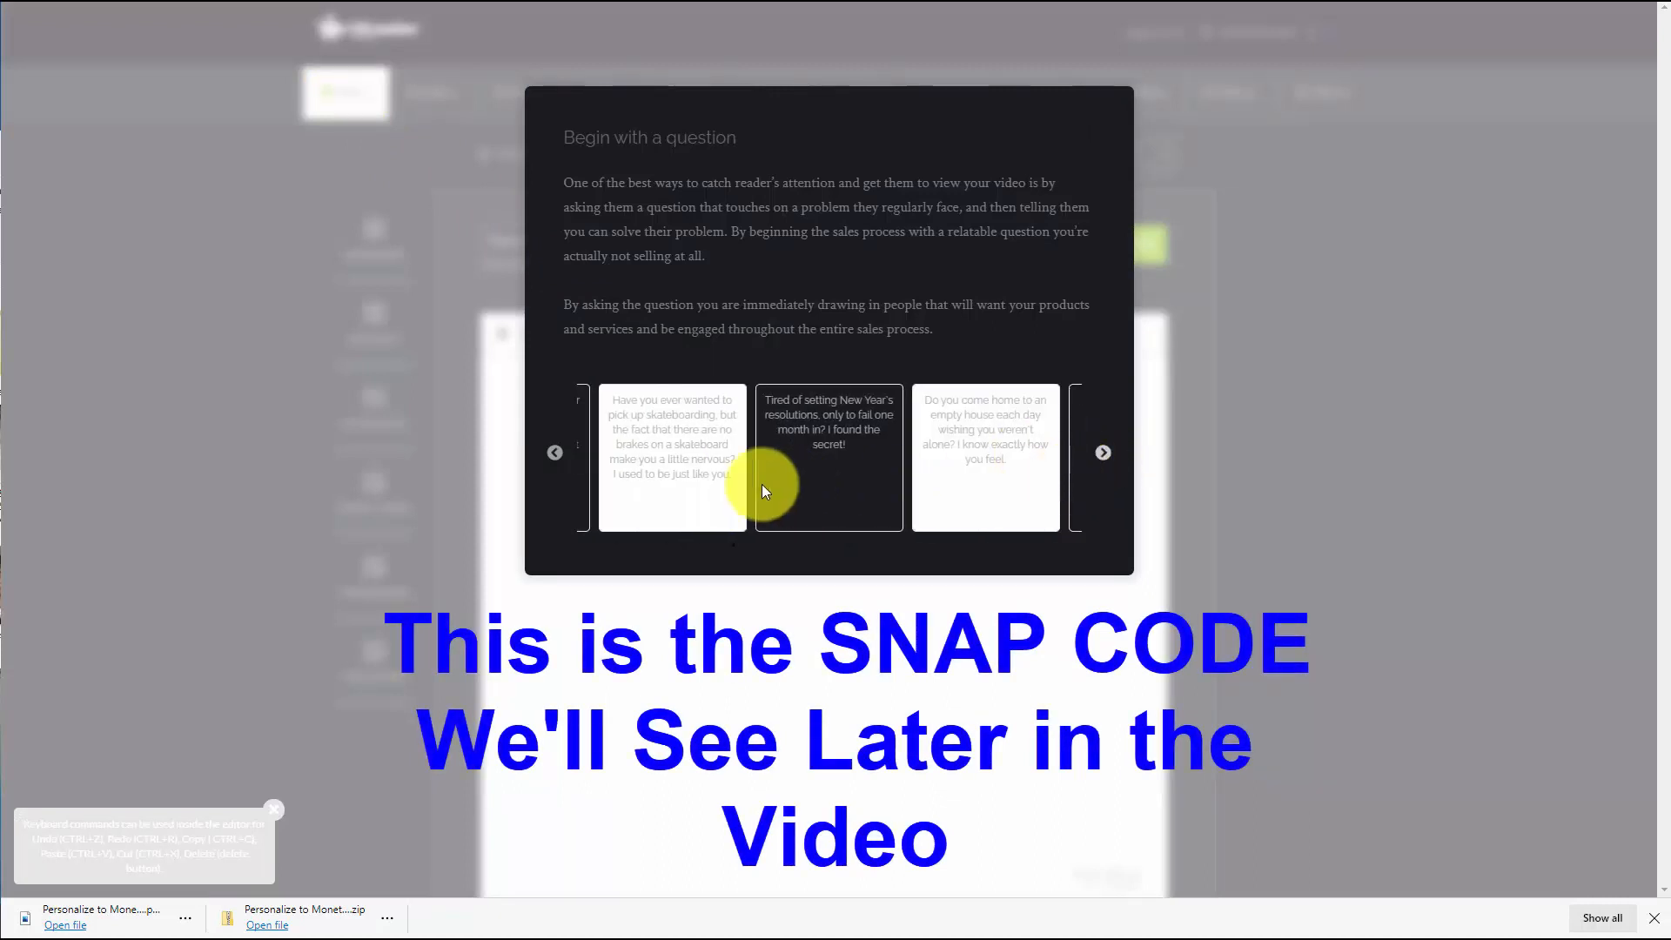
mouse_move(666, 457)
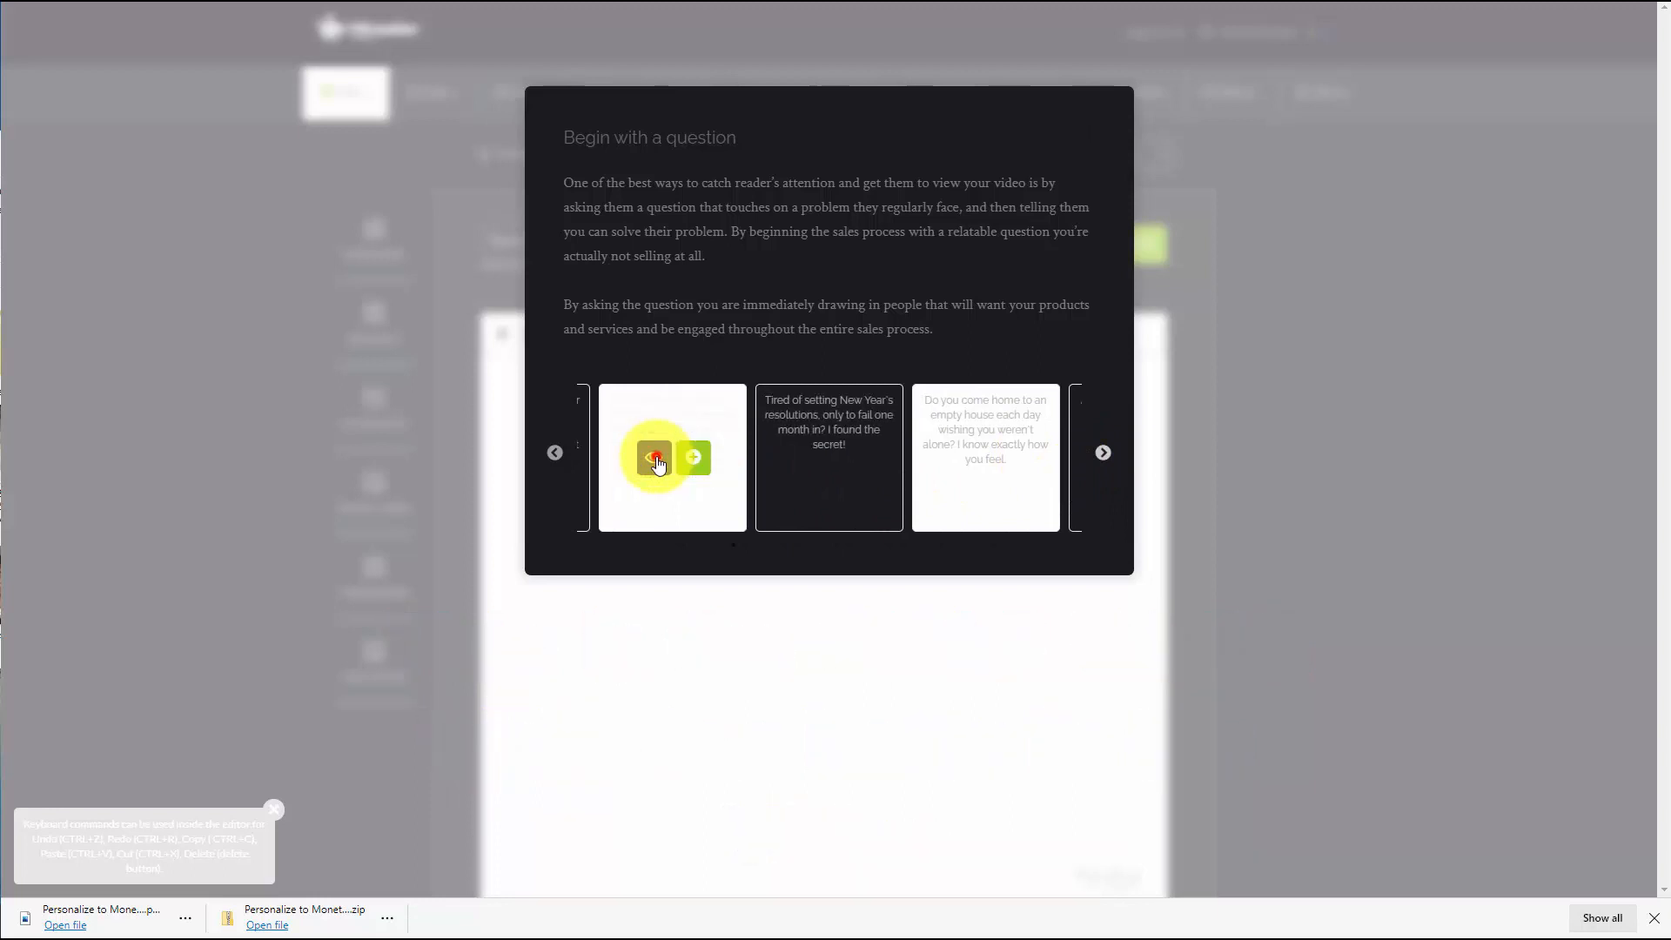
left_click(657, 462)
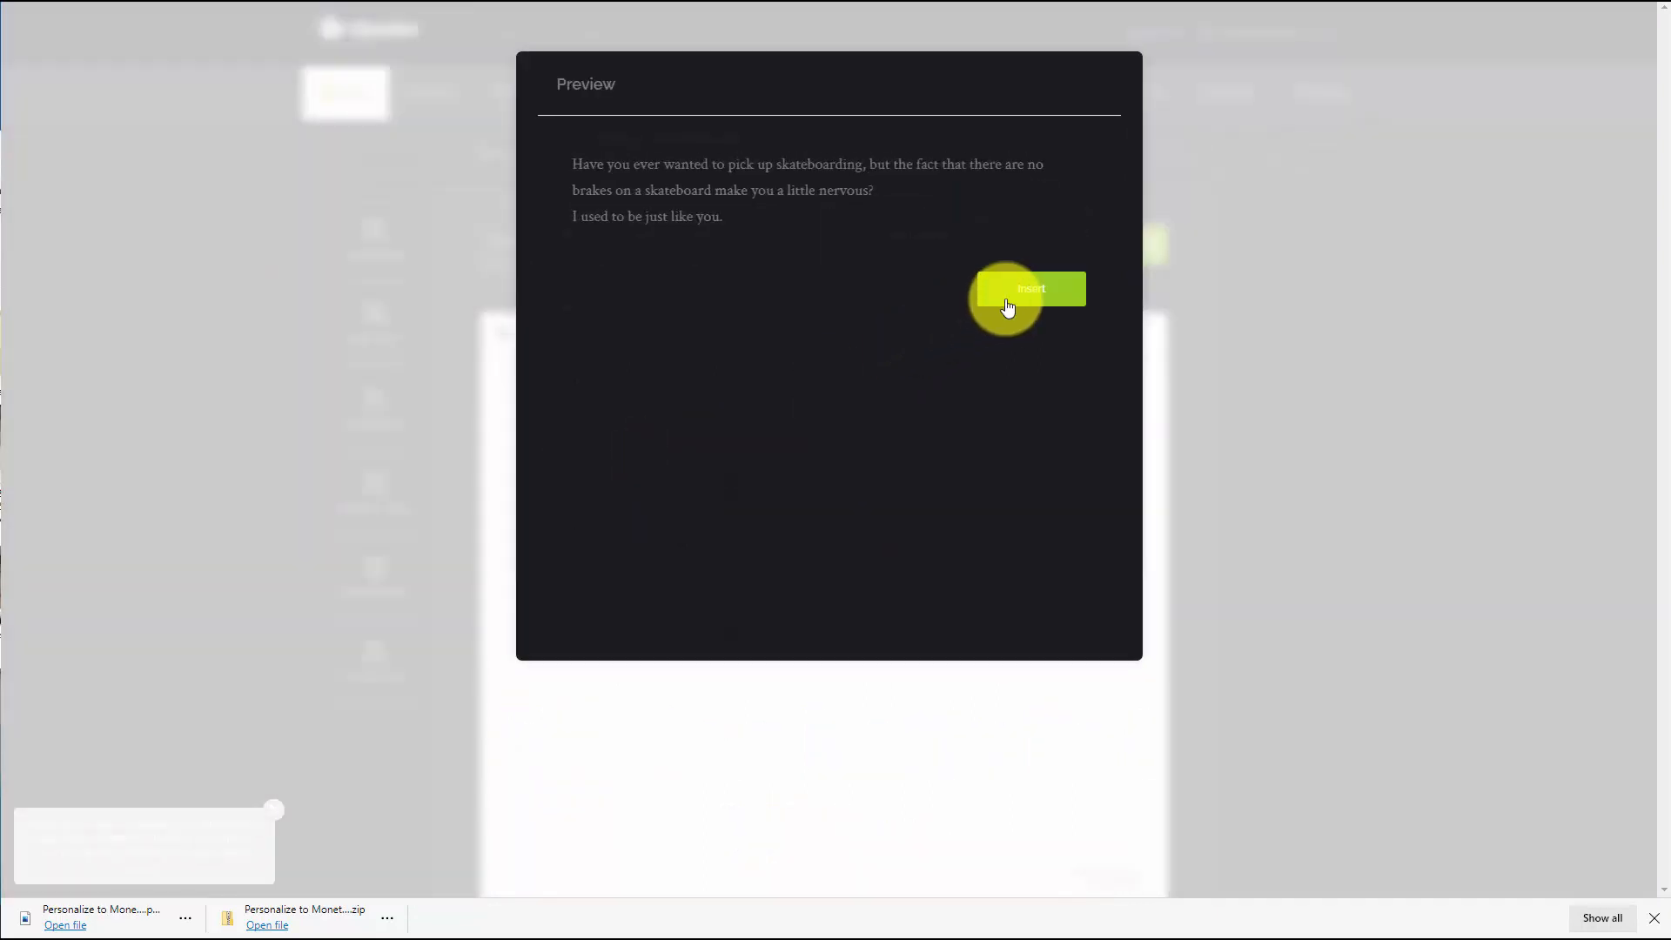
left_click(1035, 290)
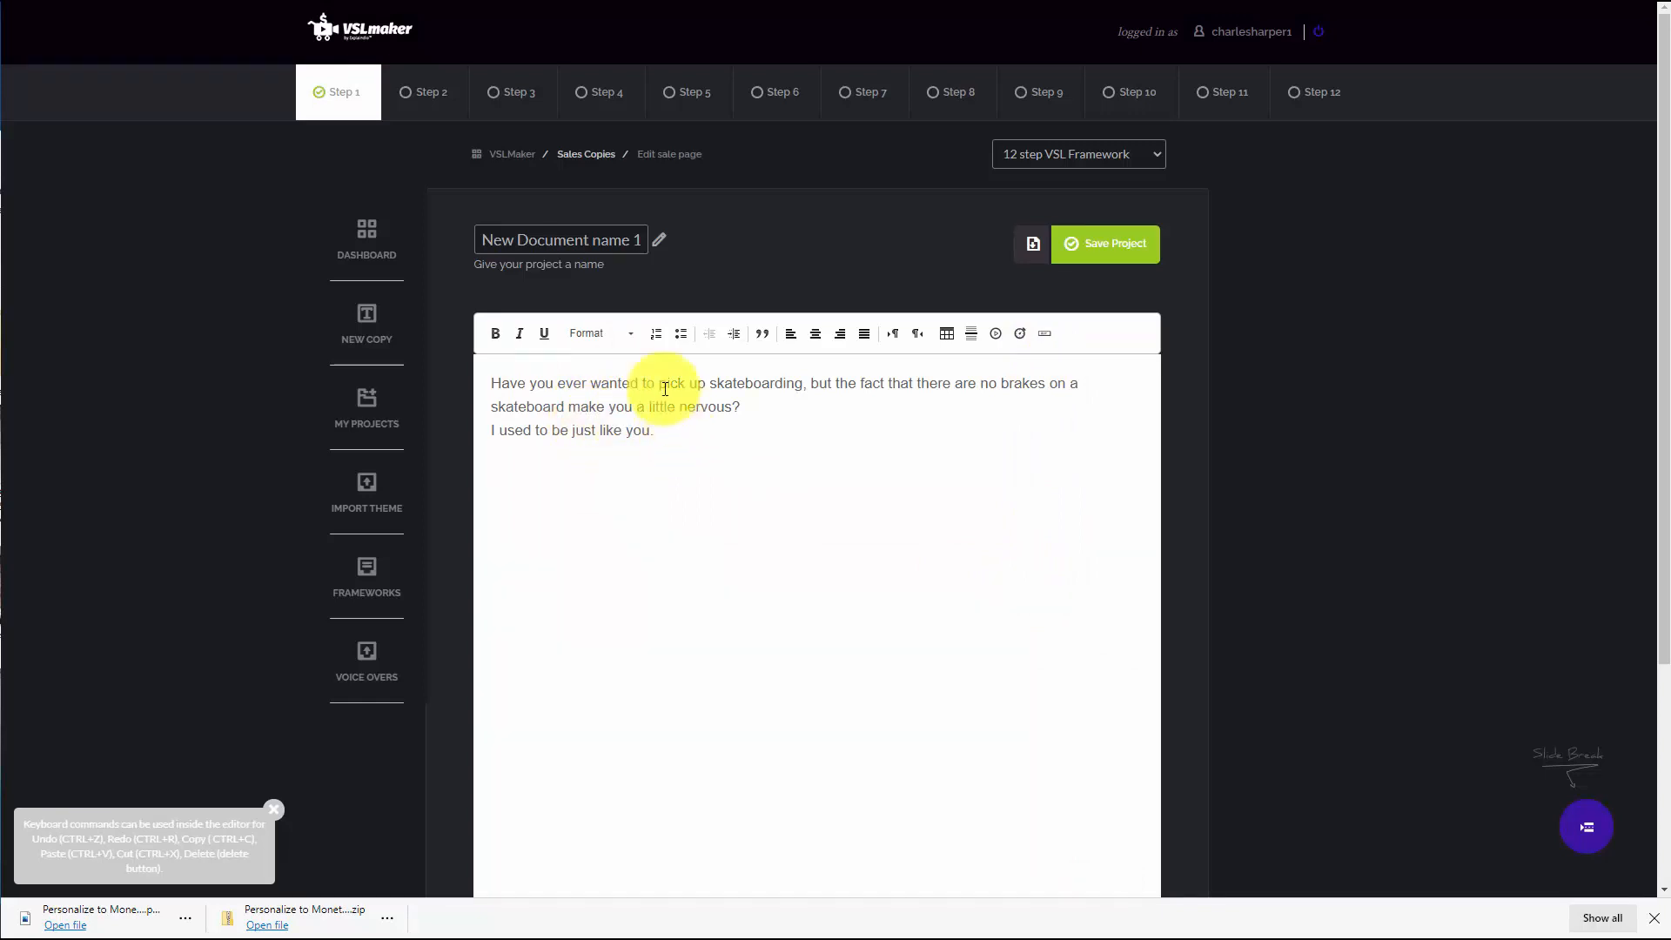
Rename the project as My New Sales Letter
triple_click(591, 246)
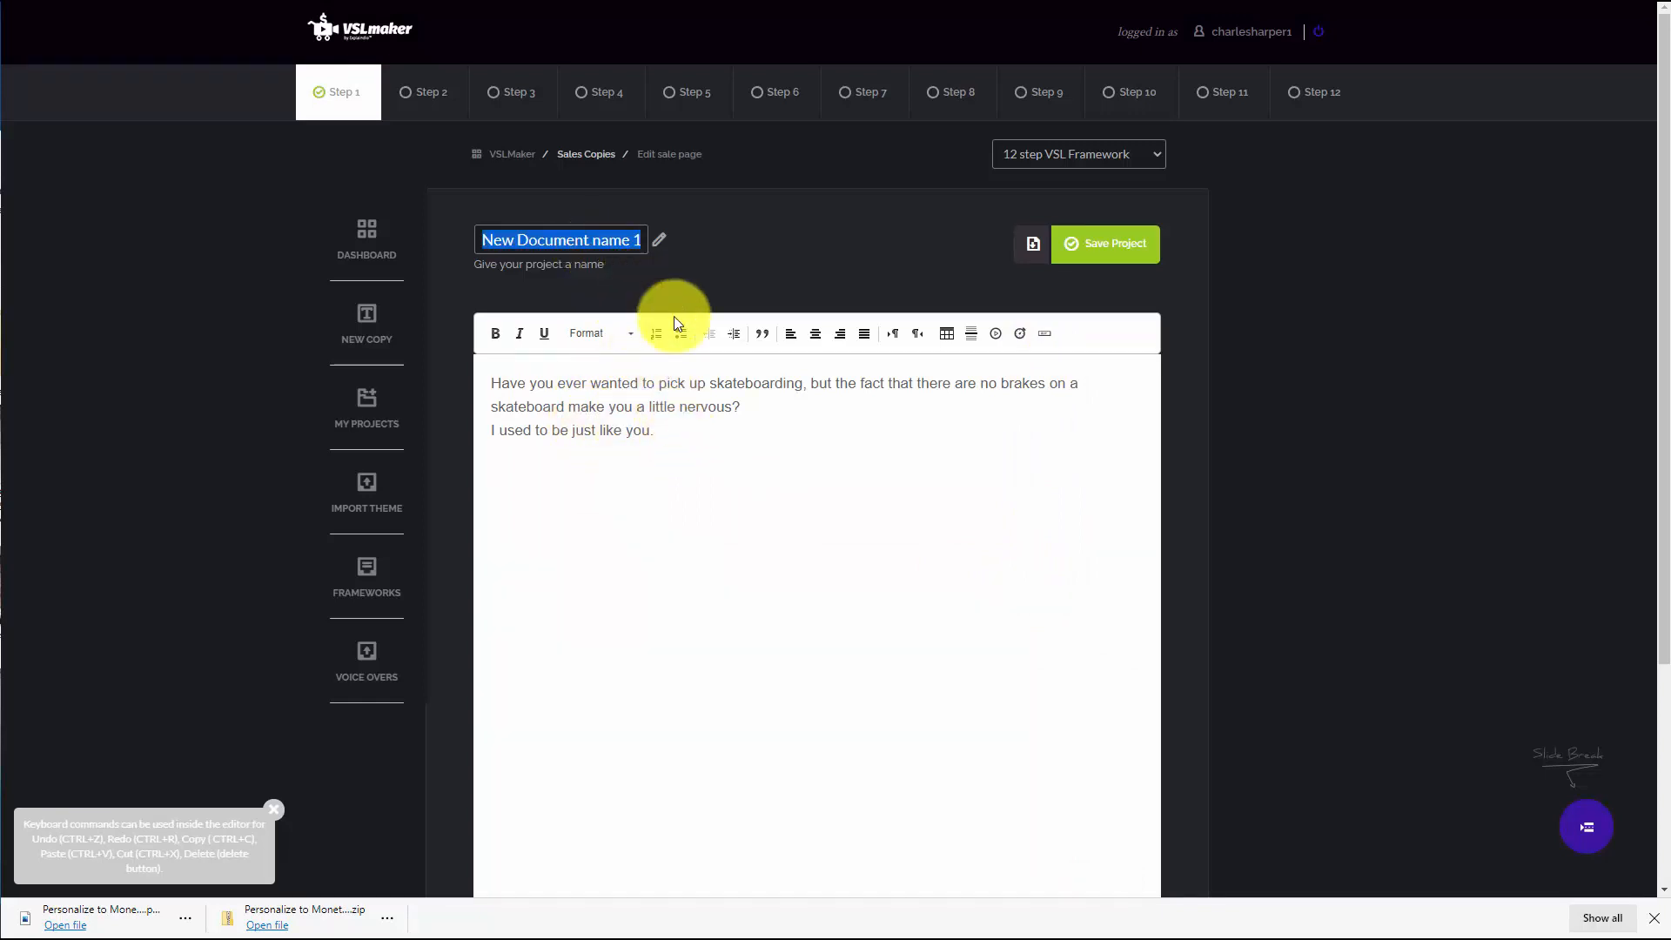
type("My New Sales Letter")
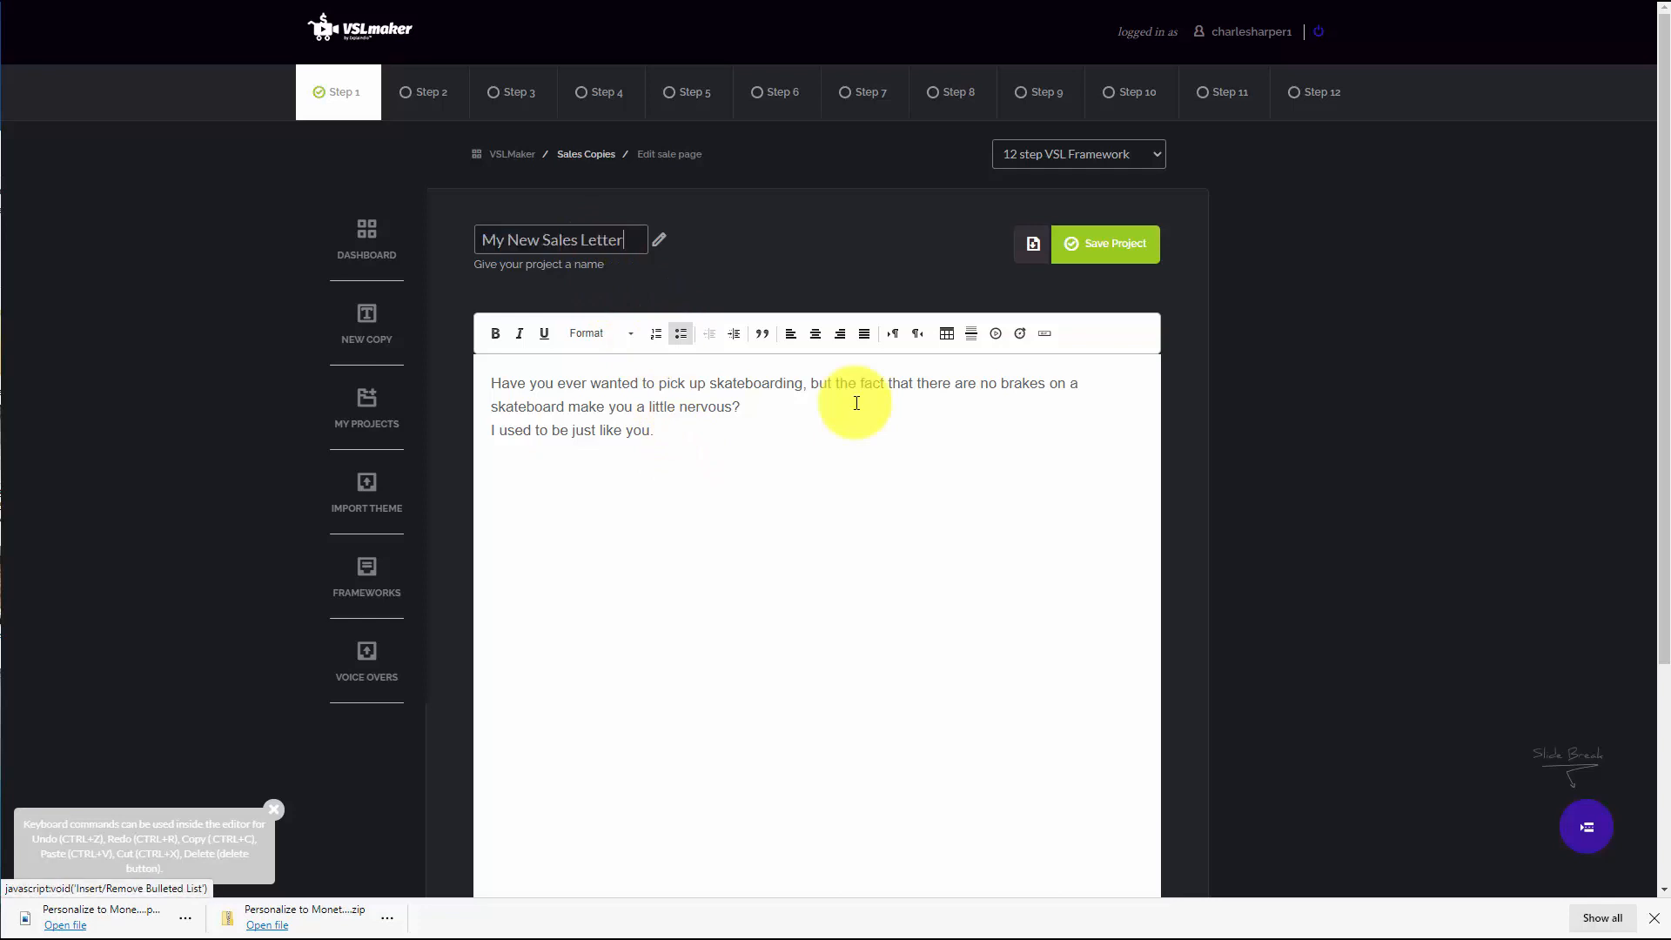
left_click(1270, 293)
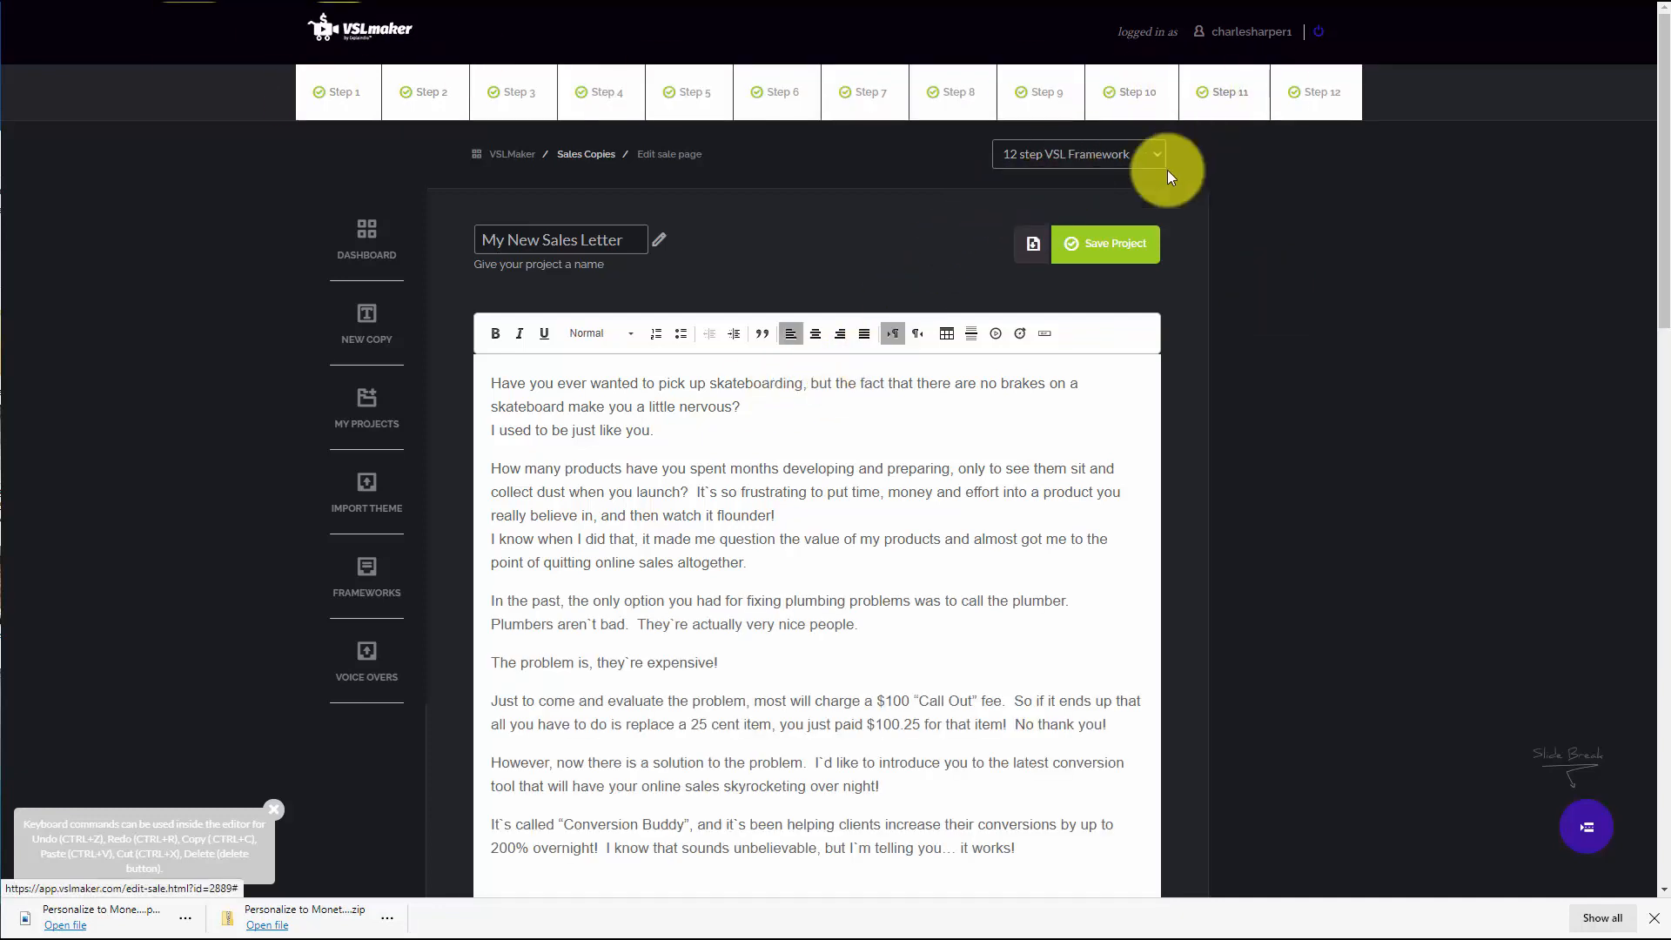
Save the project
scroll(861, 441, "down", 2)
scroll(904, 439, "up", 2)
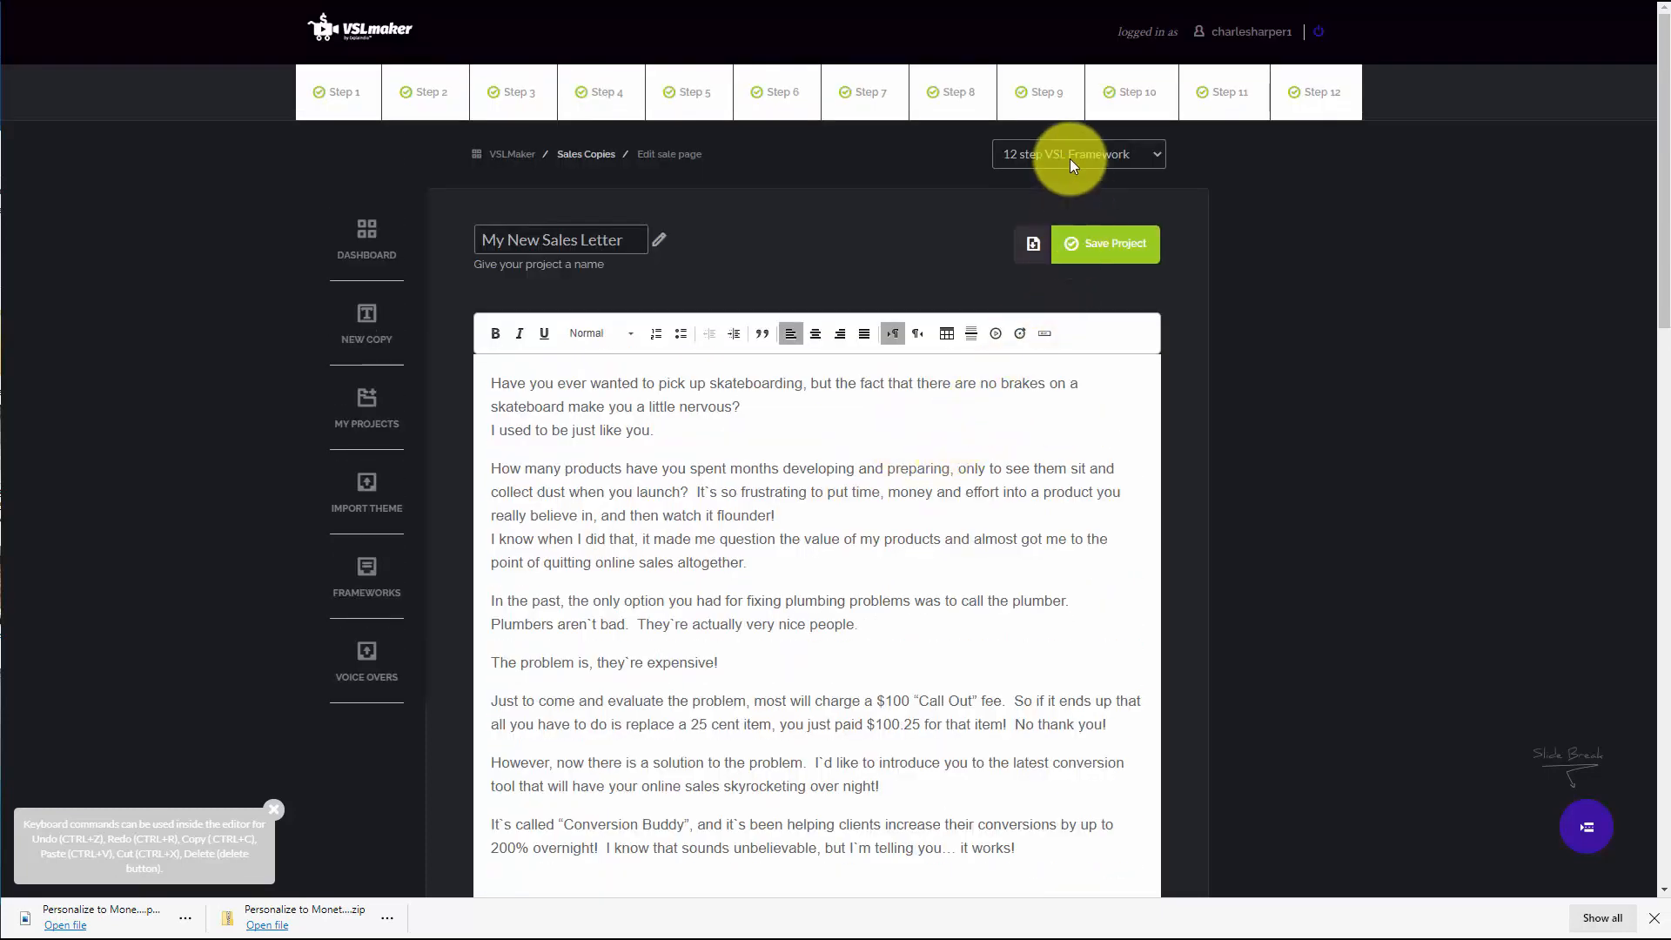
left_click(1069, 158)
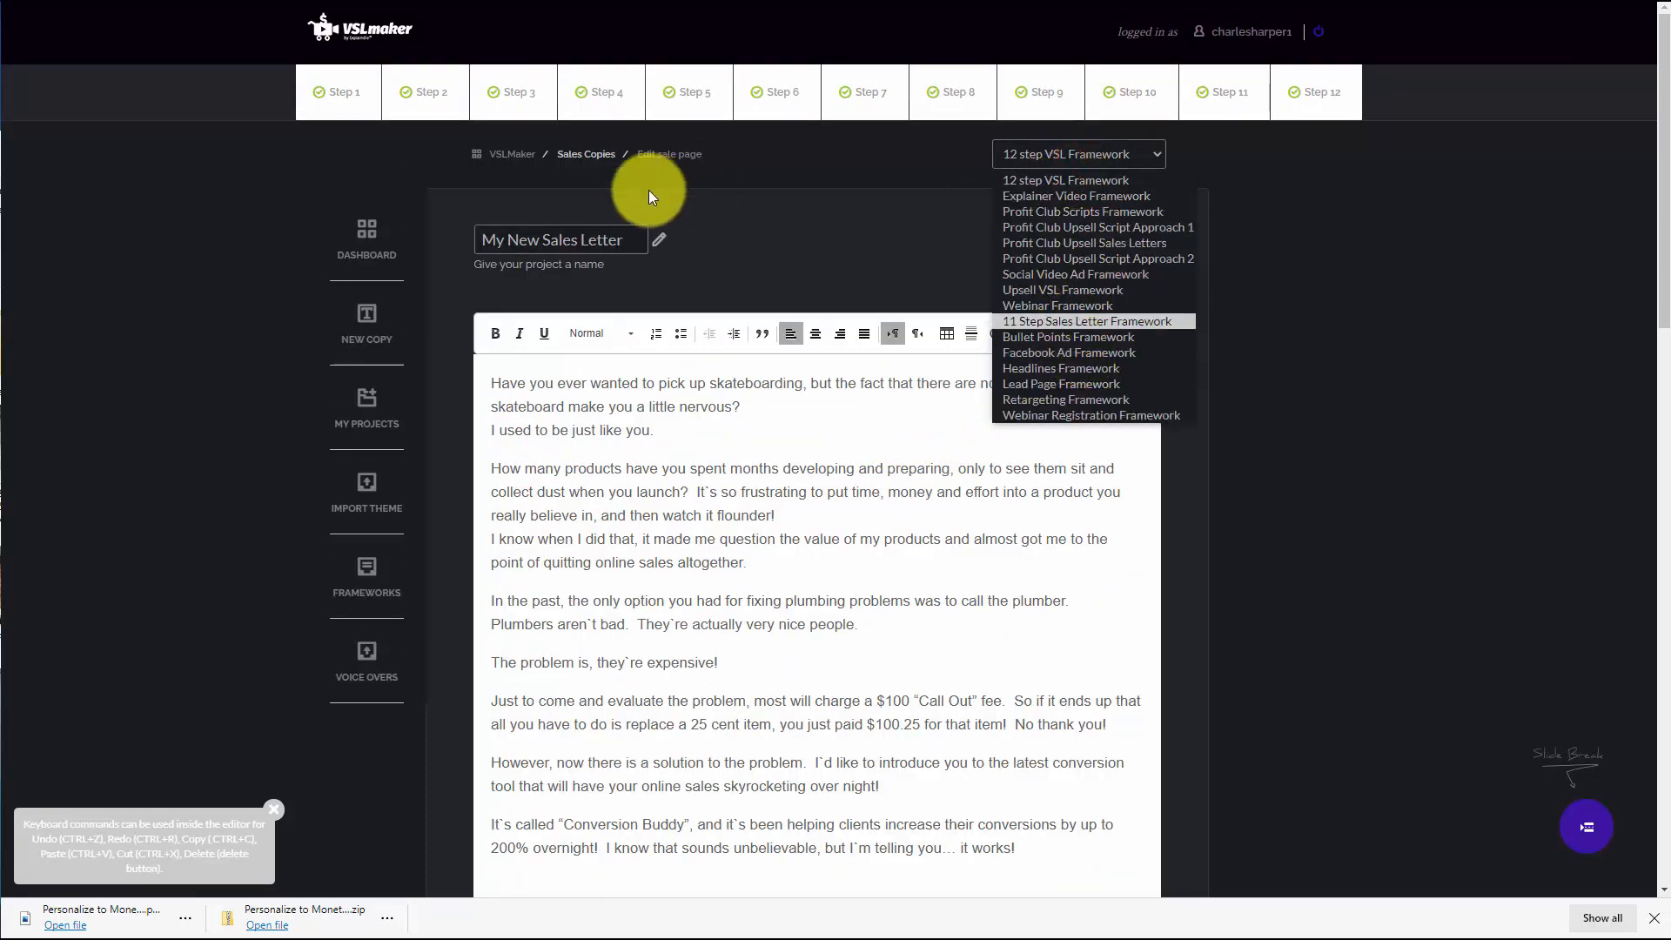
left_click(799, 220)
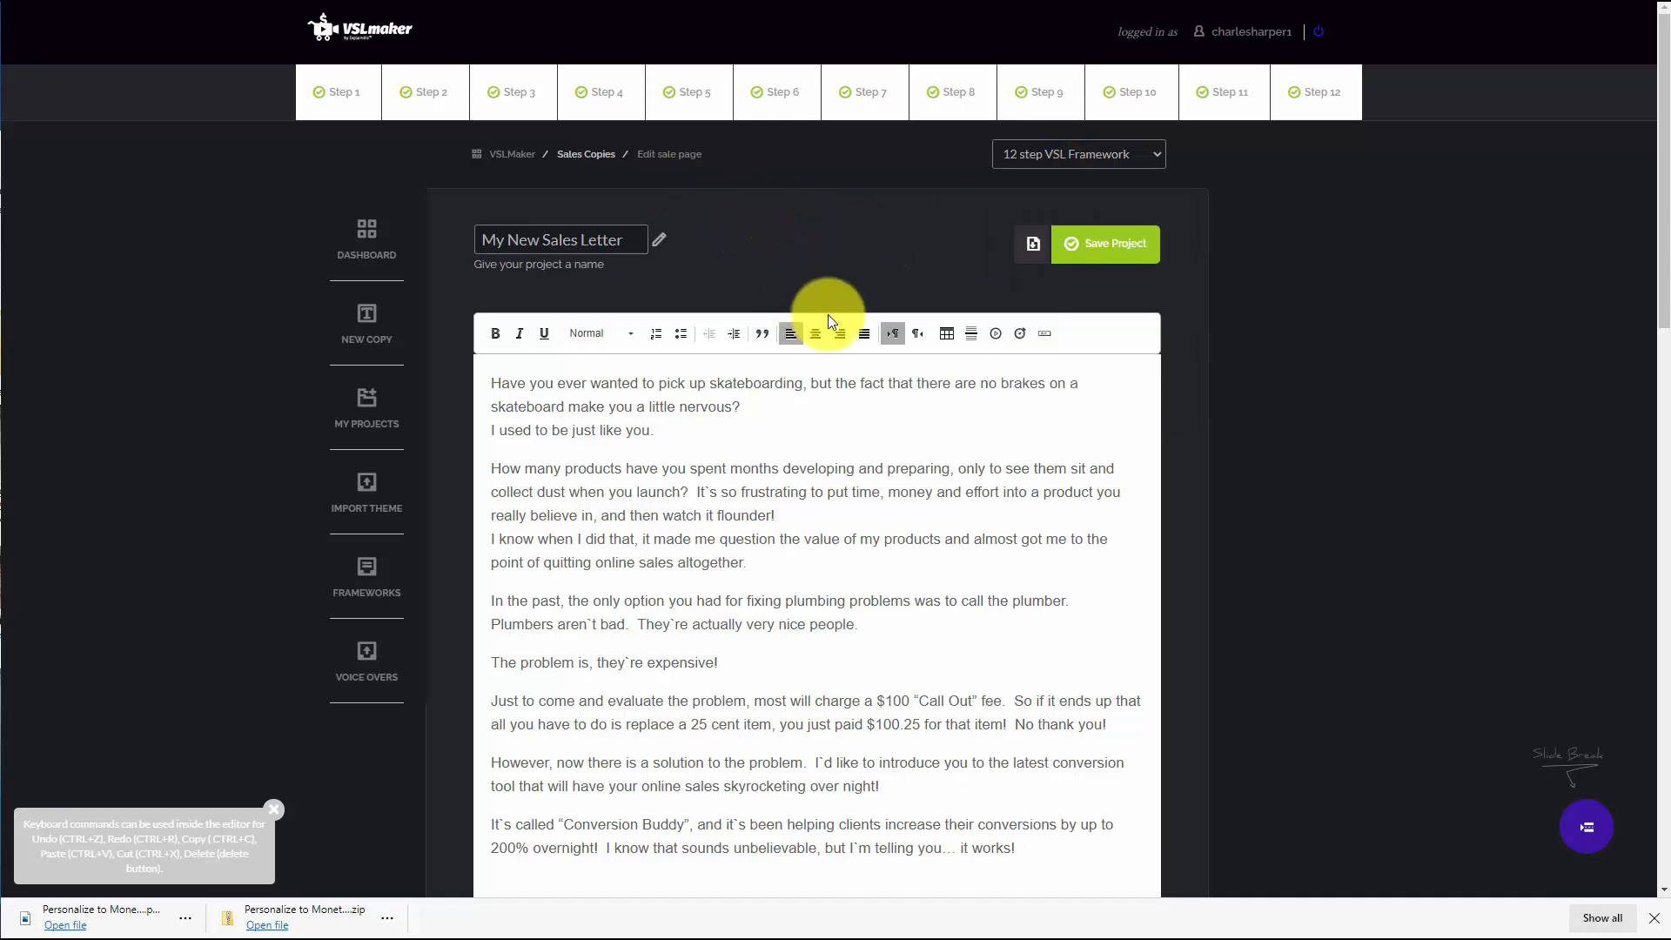
left_click(1101, 252)
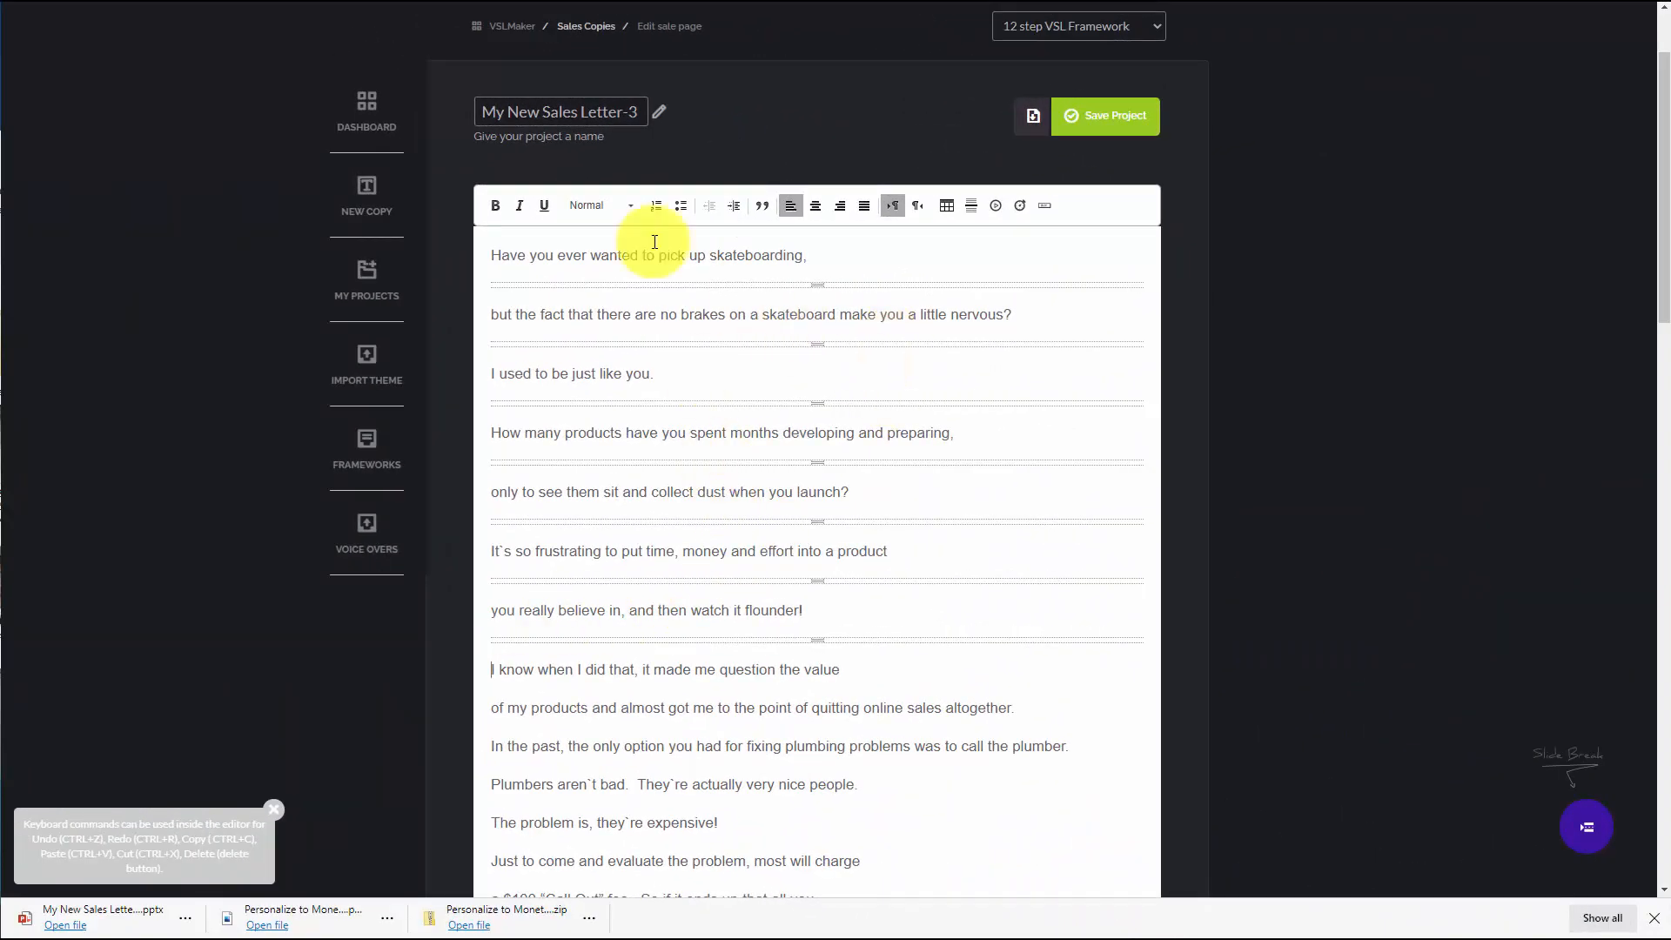
Insert slide breaks after "question the value" and after "online sales altogether."
left_click(889, 677)
key("Return")
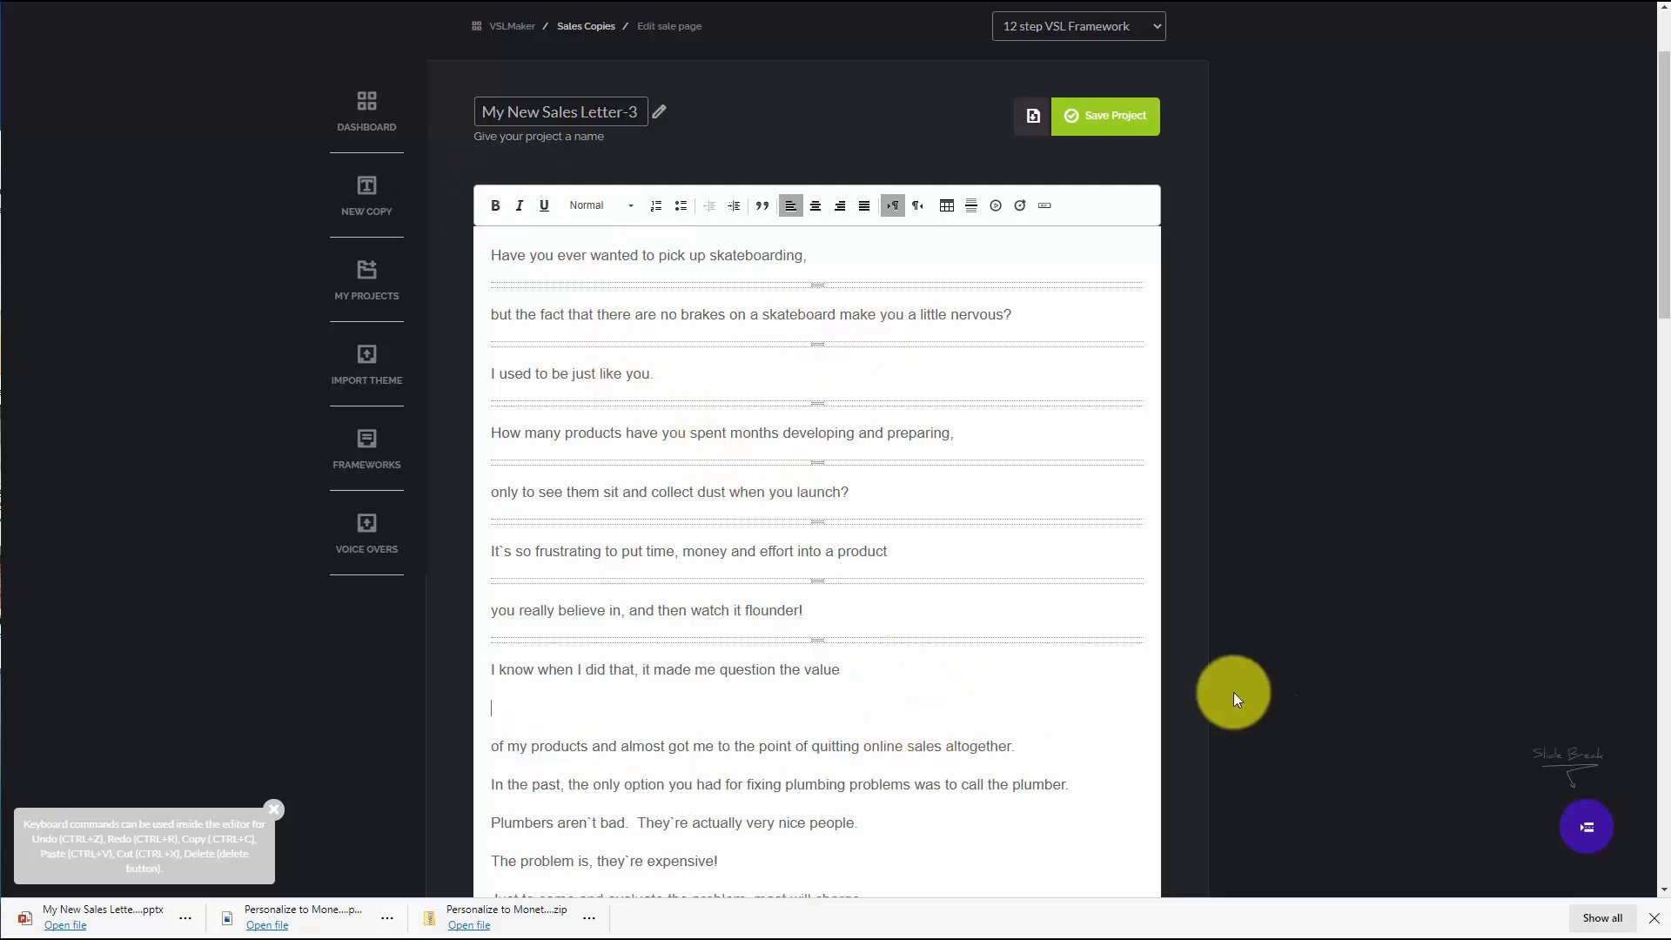
left_click(1586, 829)
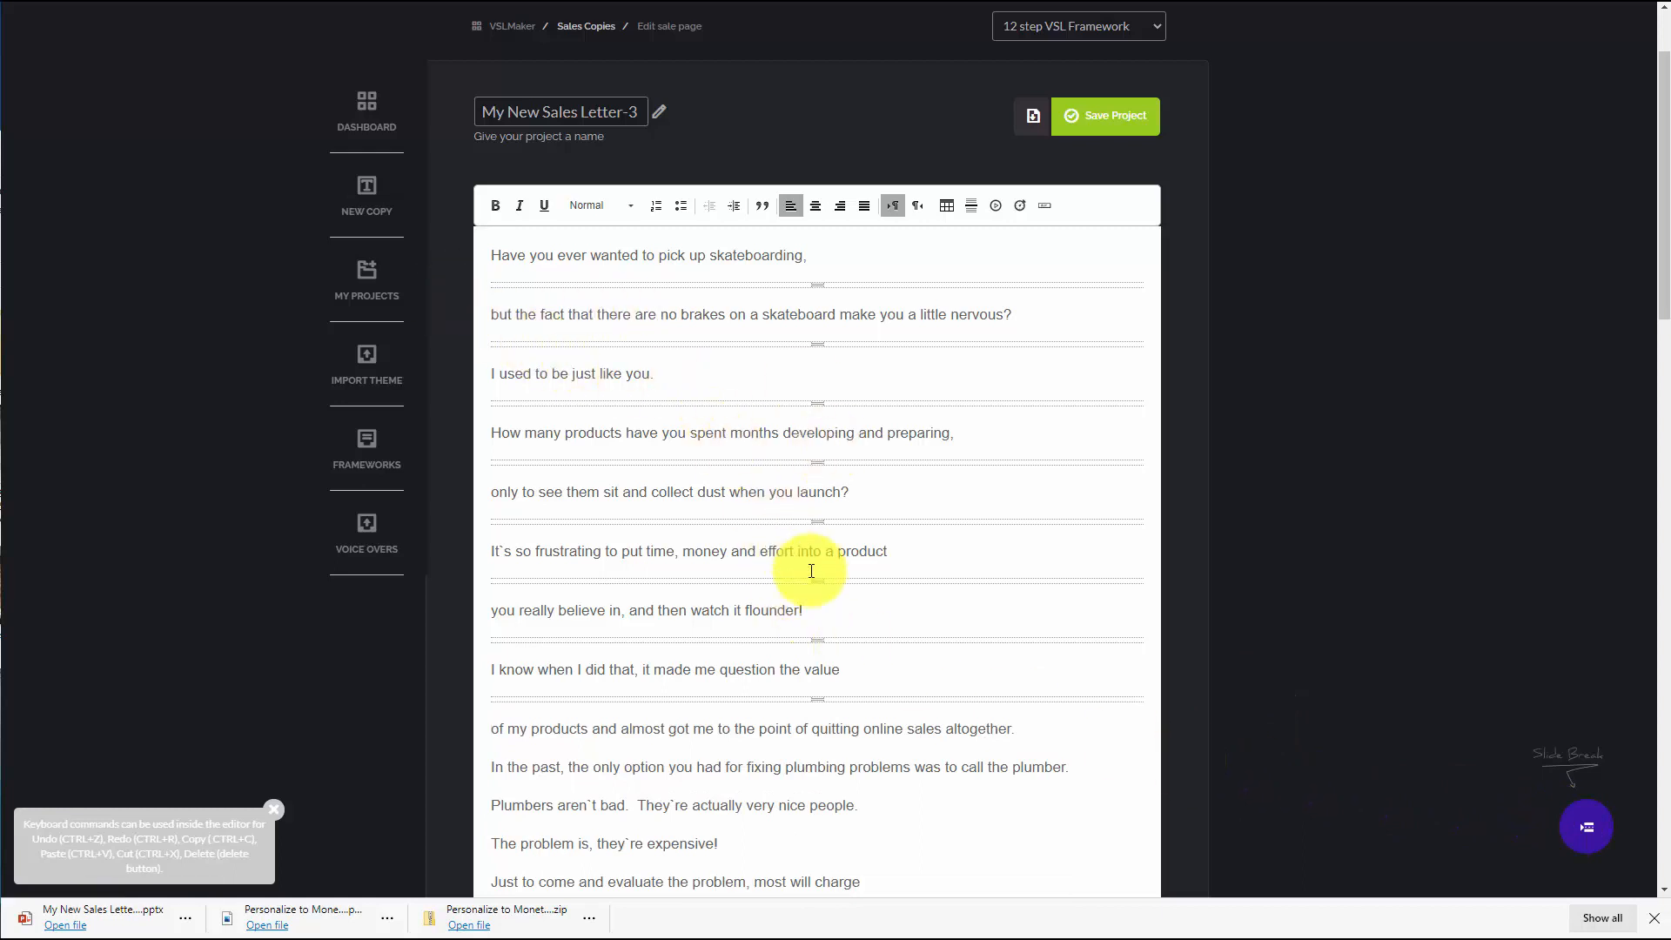
scroll(1083, 595, "down", 2)
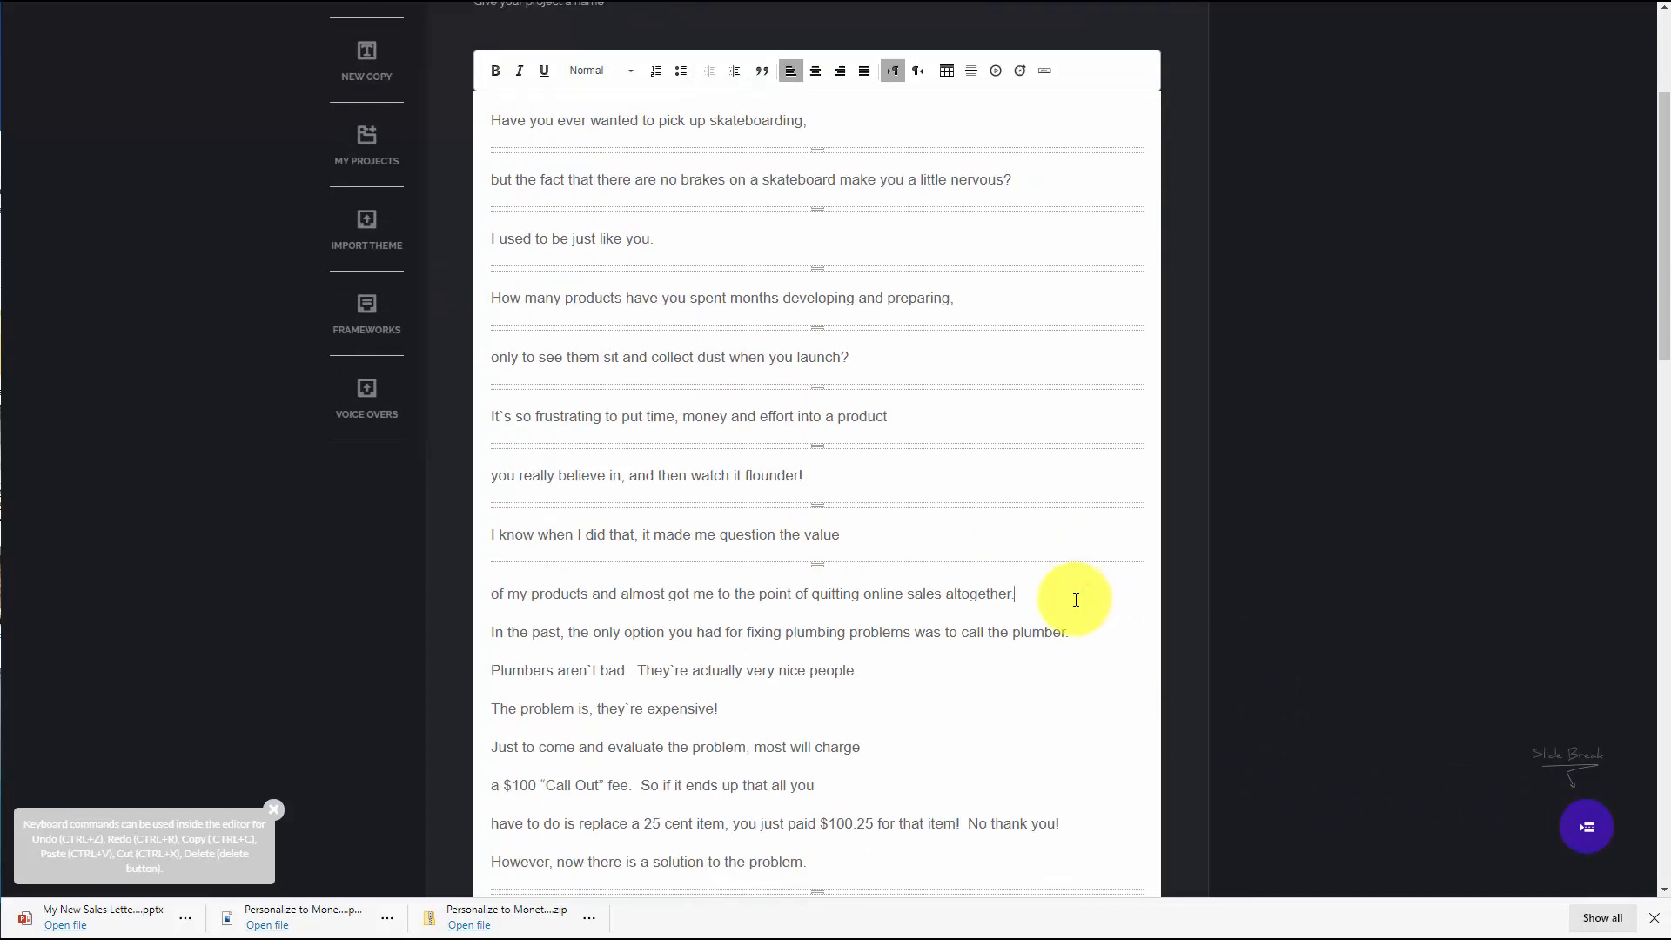
left_click(1075, 610)
key("Return")
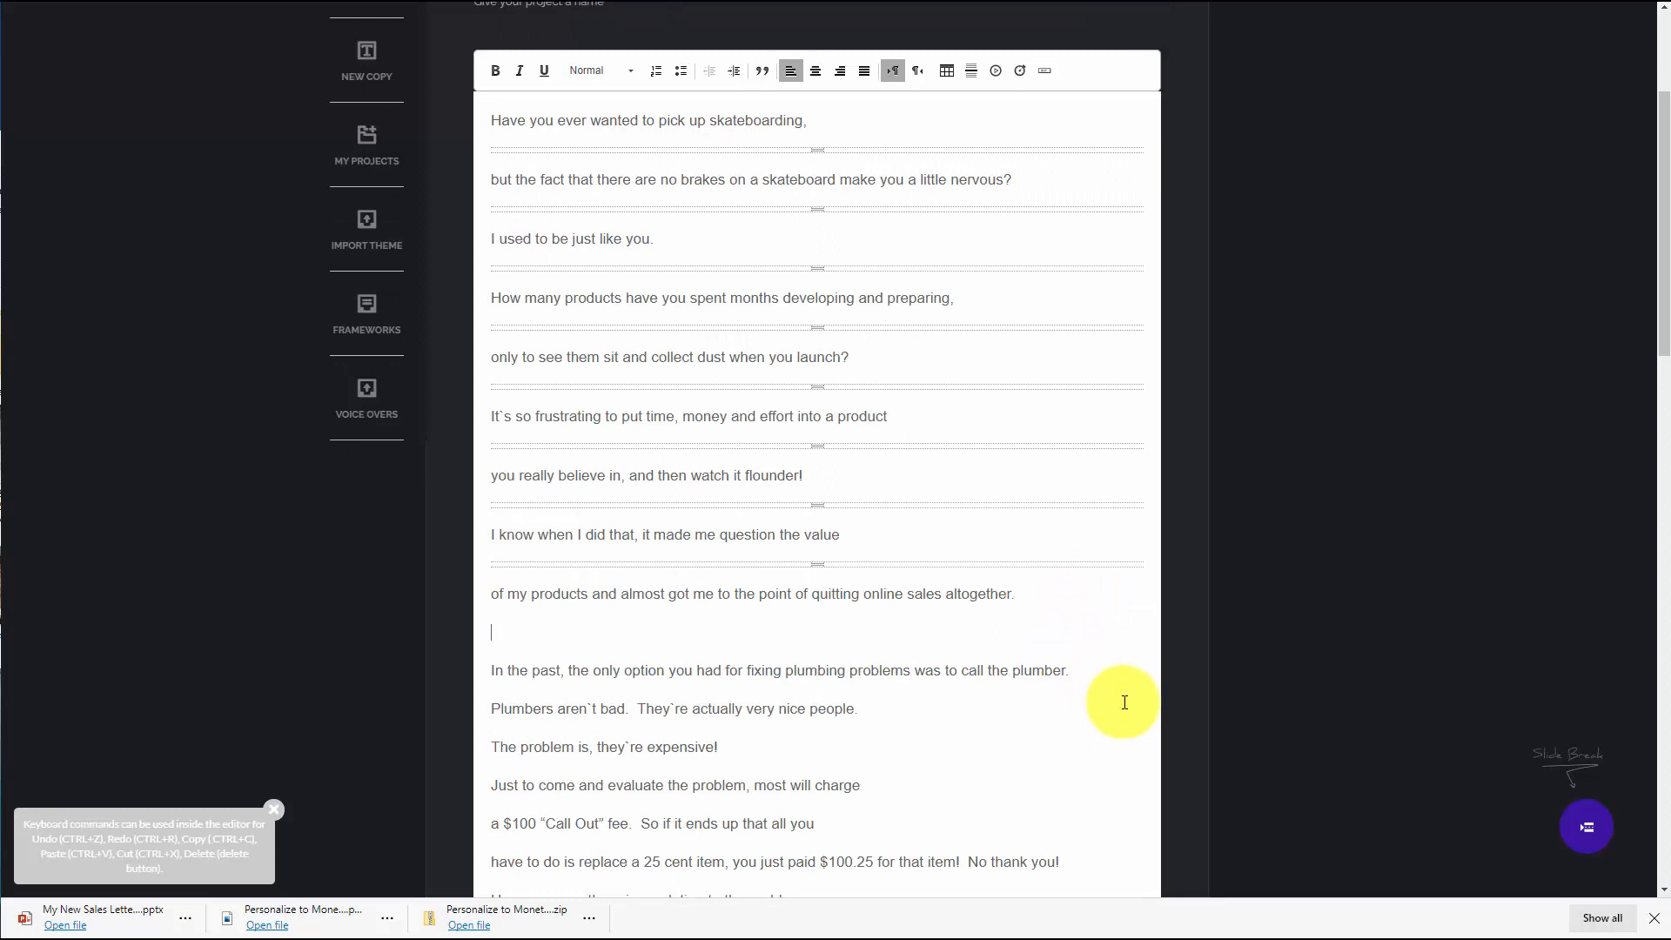
left_click(1589, 827)
Insert slide breaks after "call the plumber." and after "very nice people."
left_click(1111, 657)
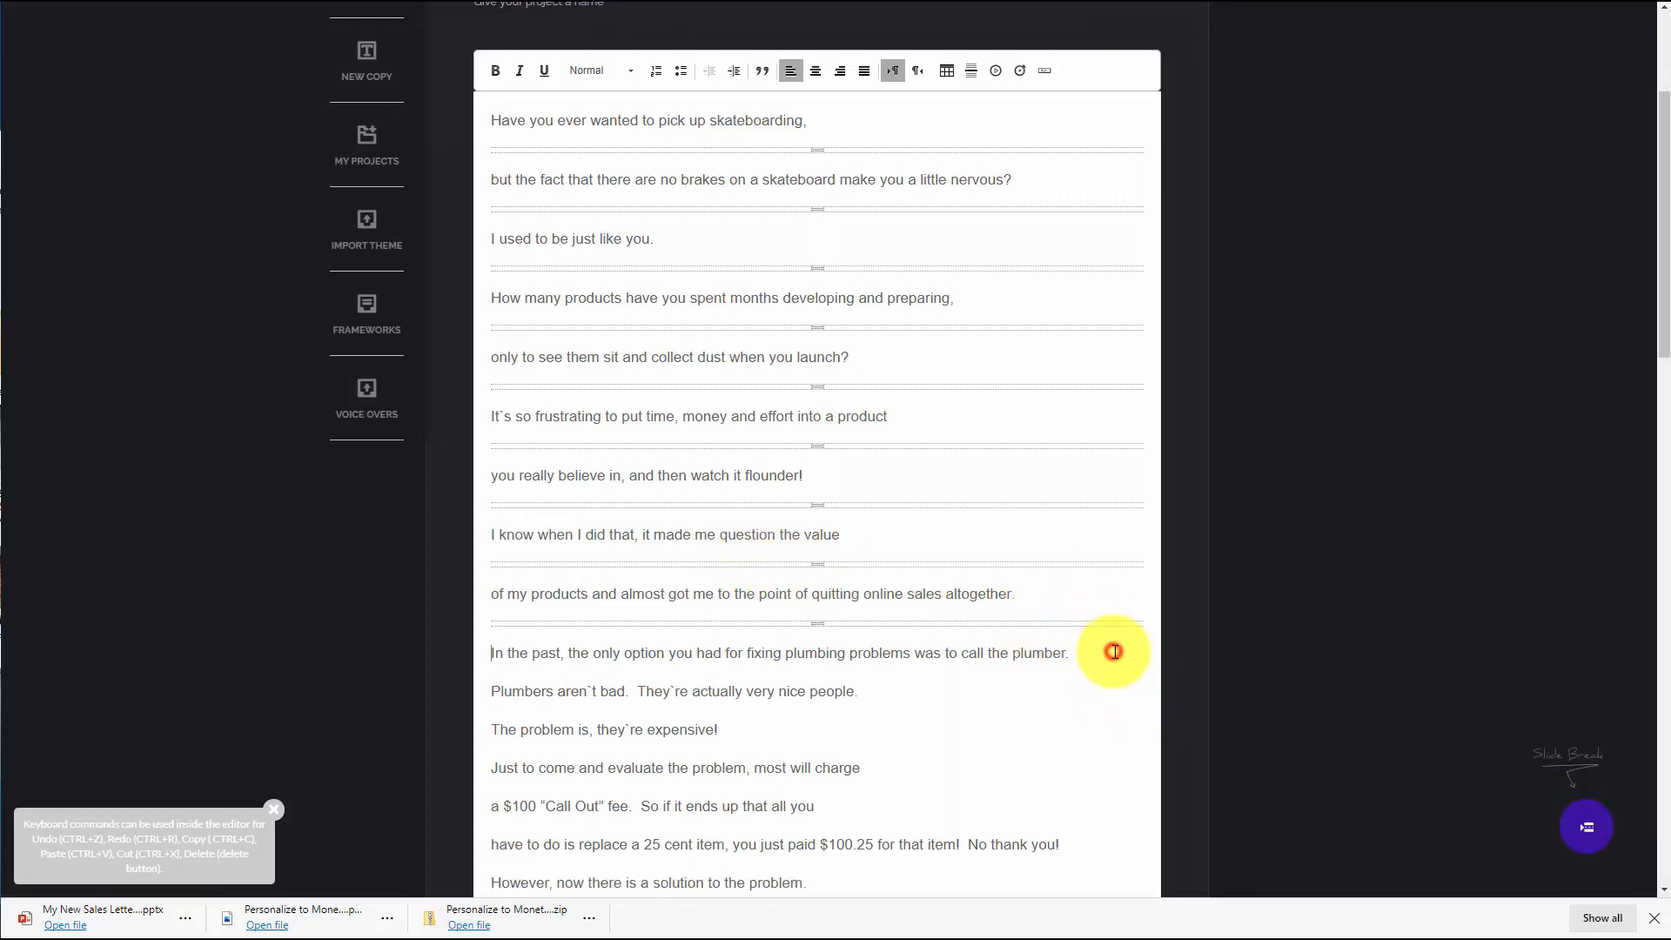
key("Return")
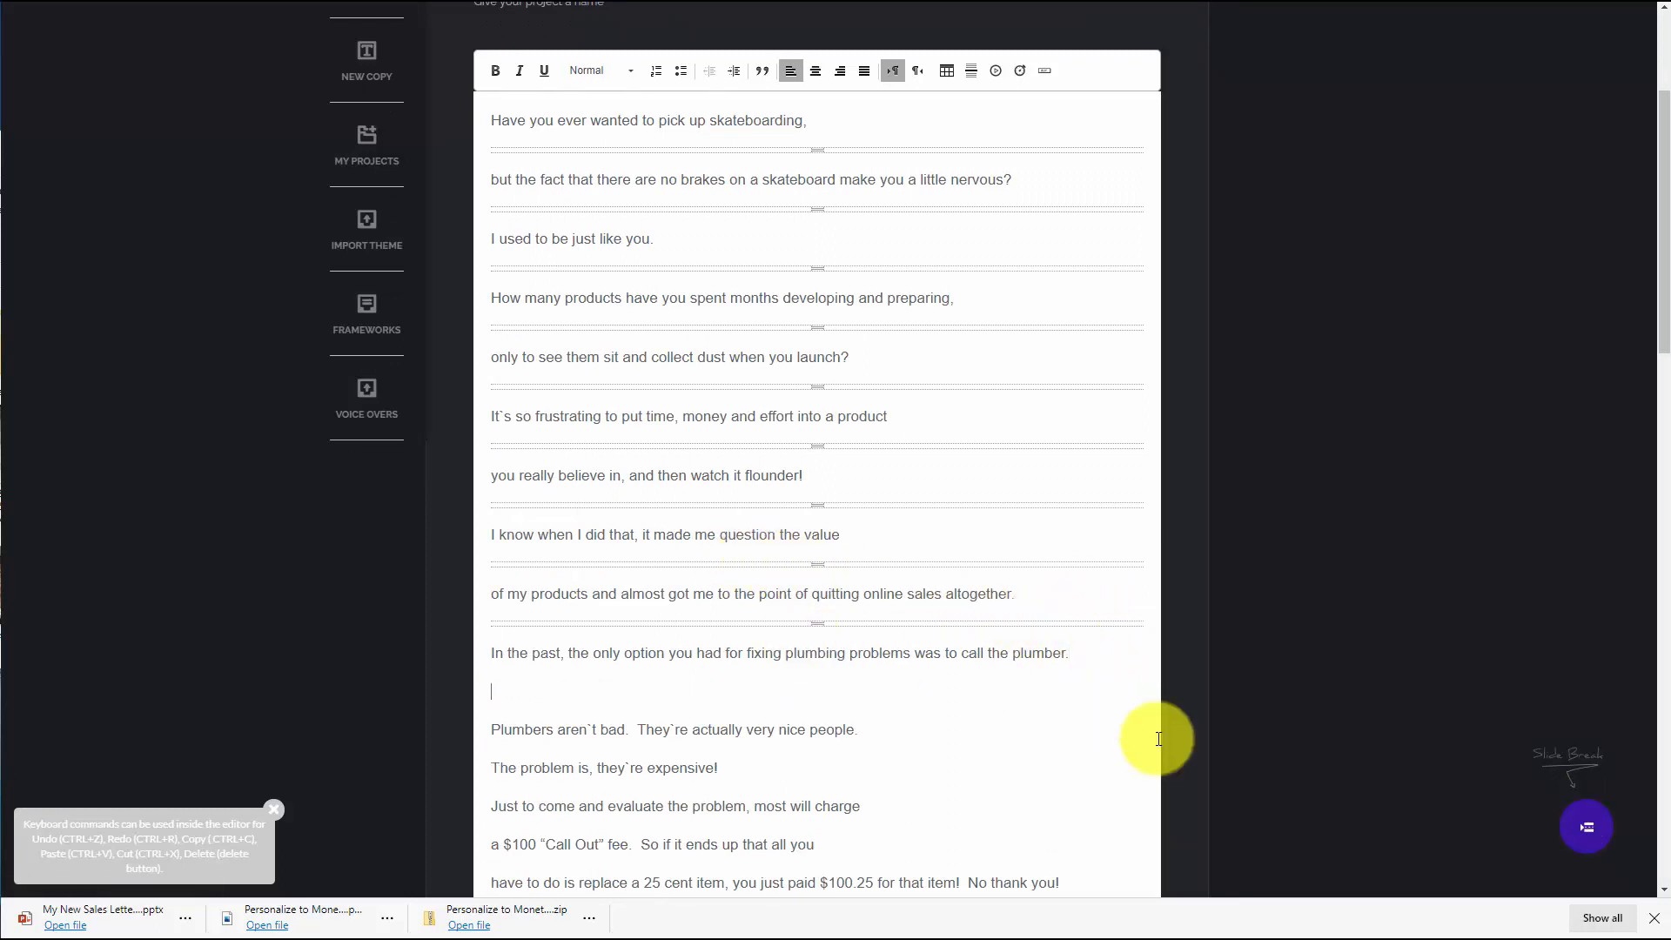
left_click(1593, 832)
left_click(903, 718)
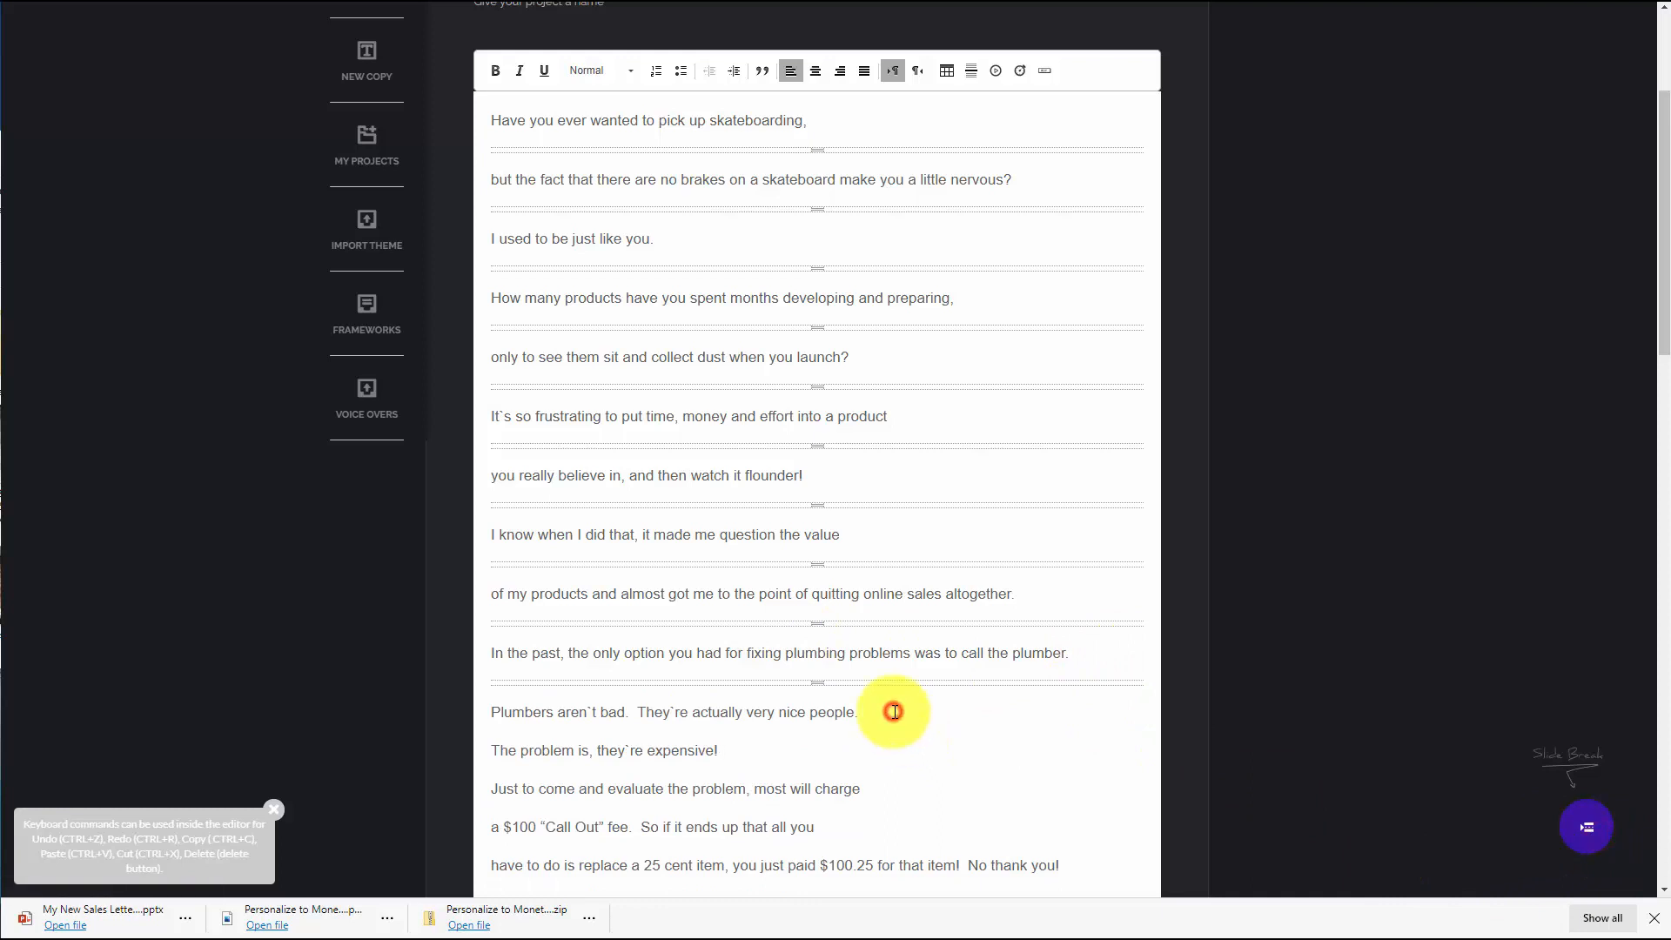
key("Return")
left_click(1589, 829)
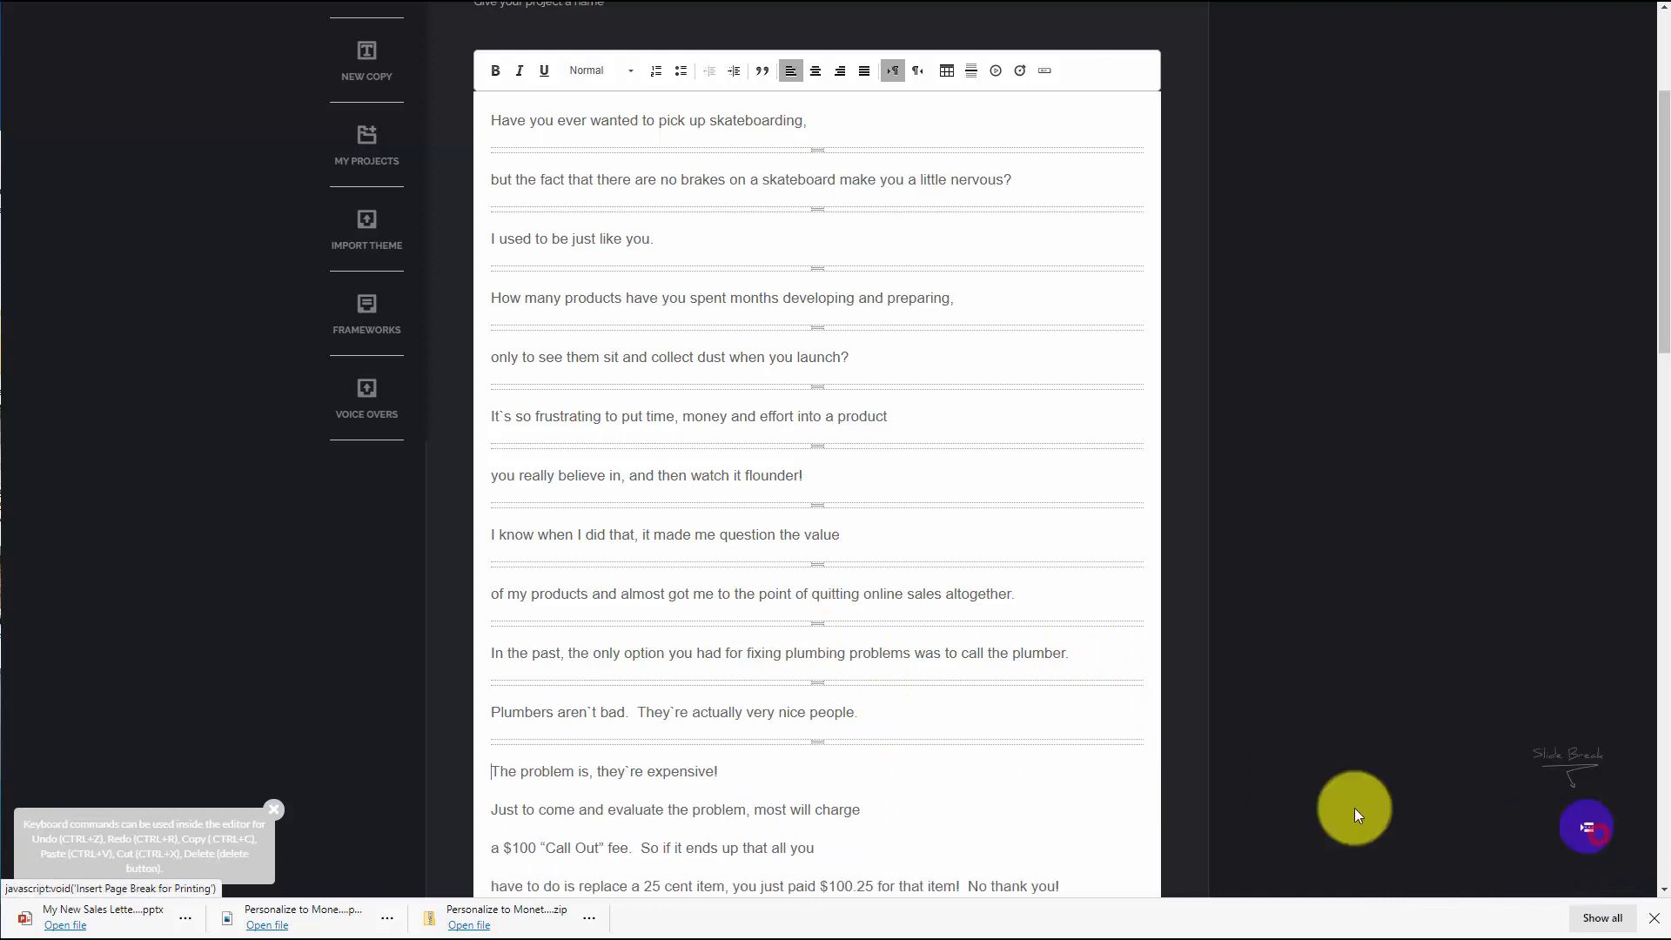
Insert slide breaks after "they're expensive!" and after "most will charge"
scroll(805, 746, "down", 2)
left_click(736, 638)
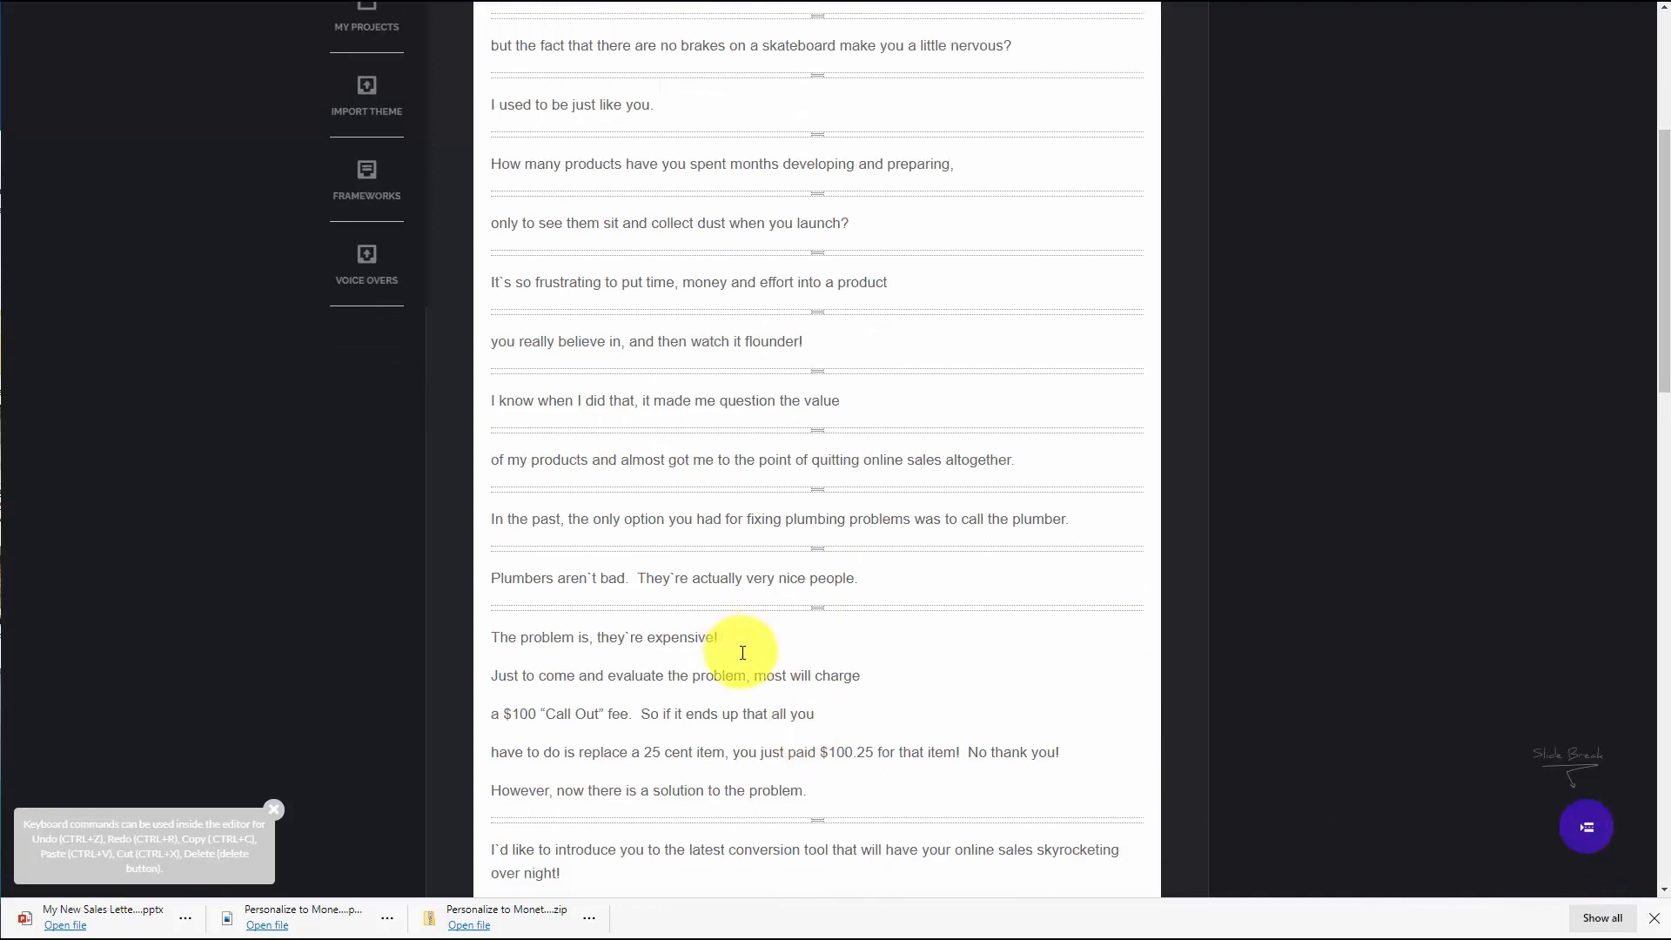
key("Return")
left_click(1588, 827)
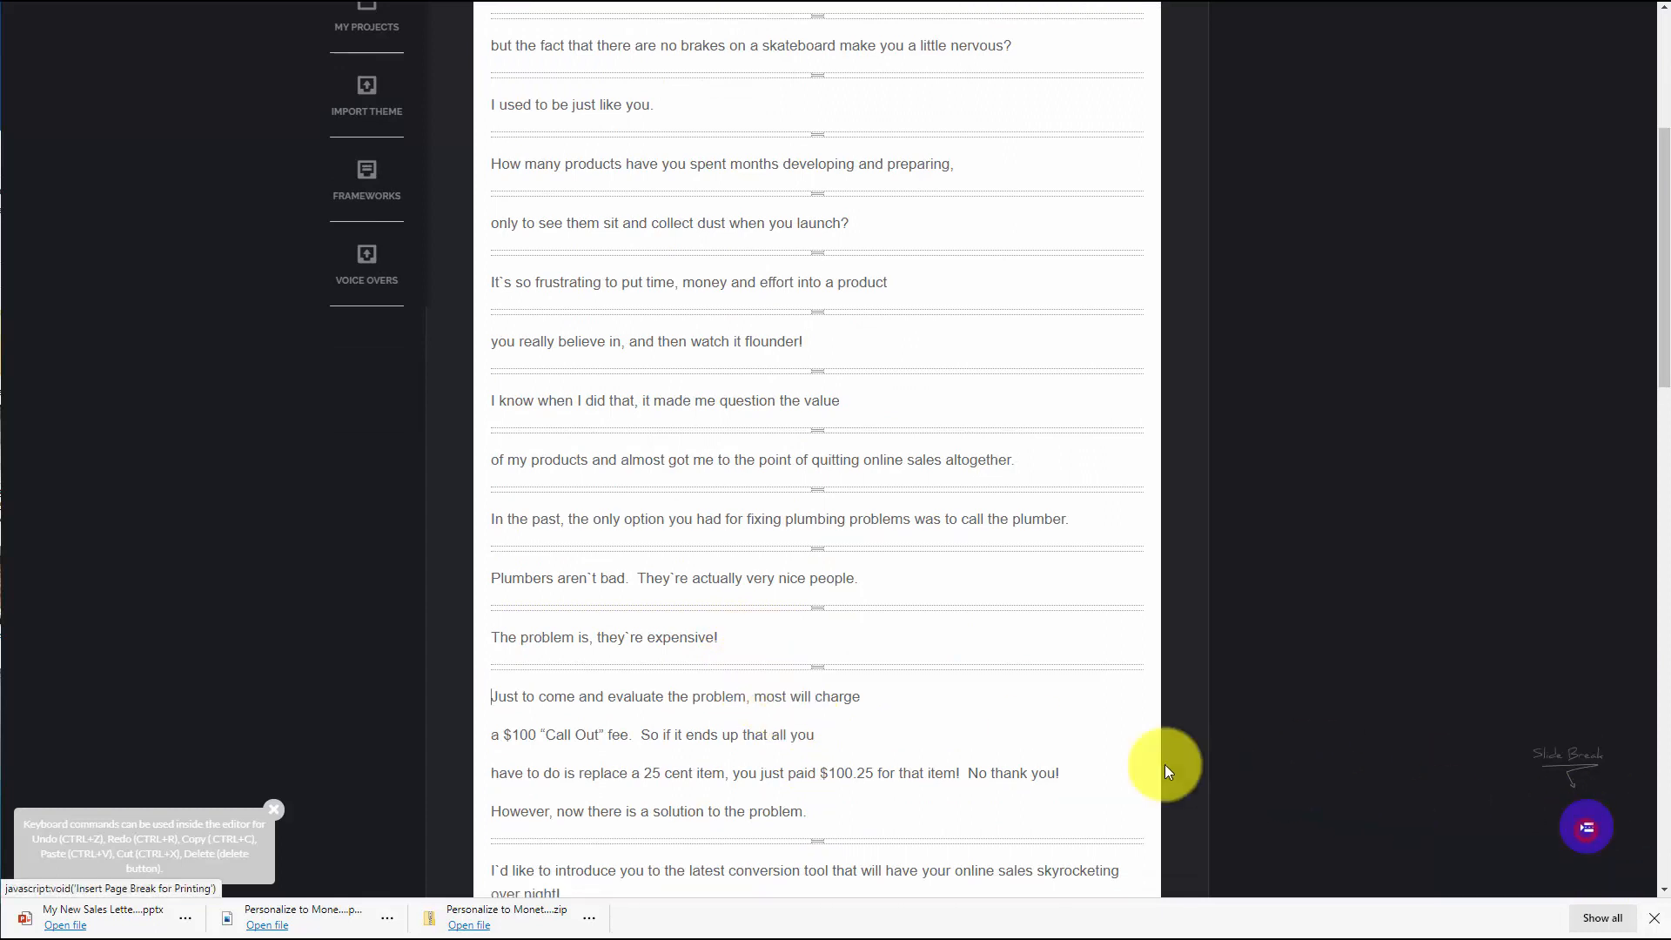
left_click(880, 698)
key("Return")
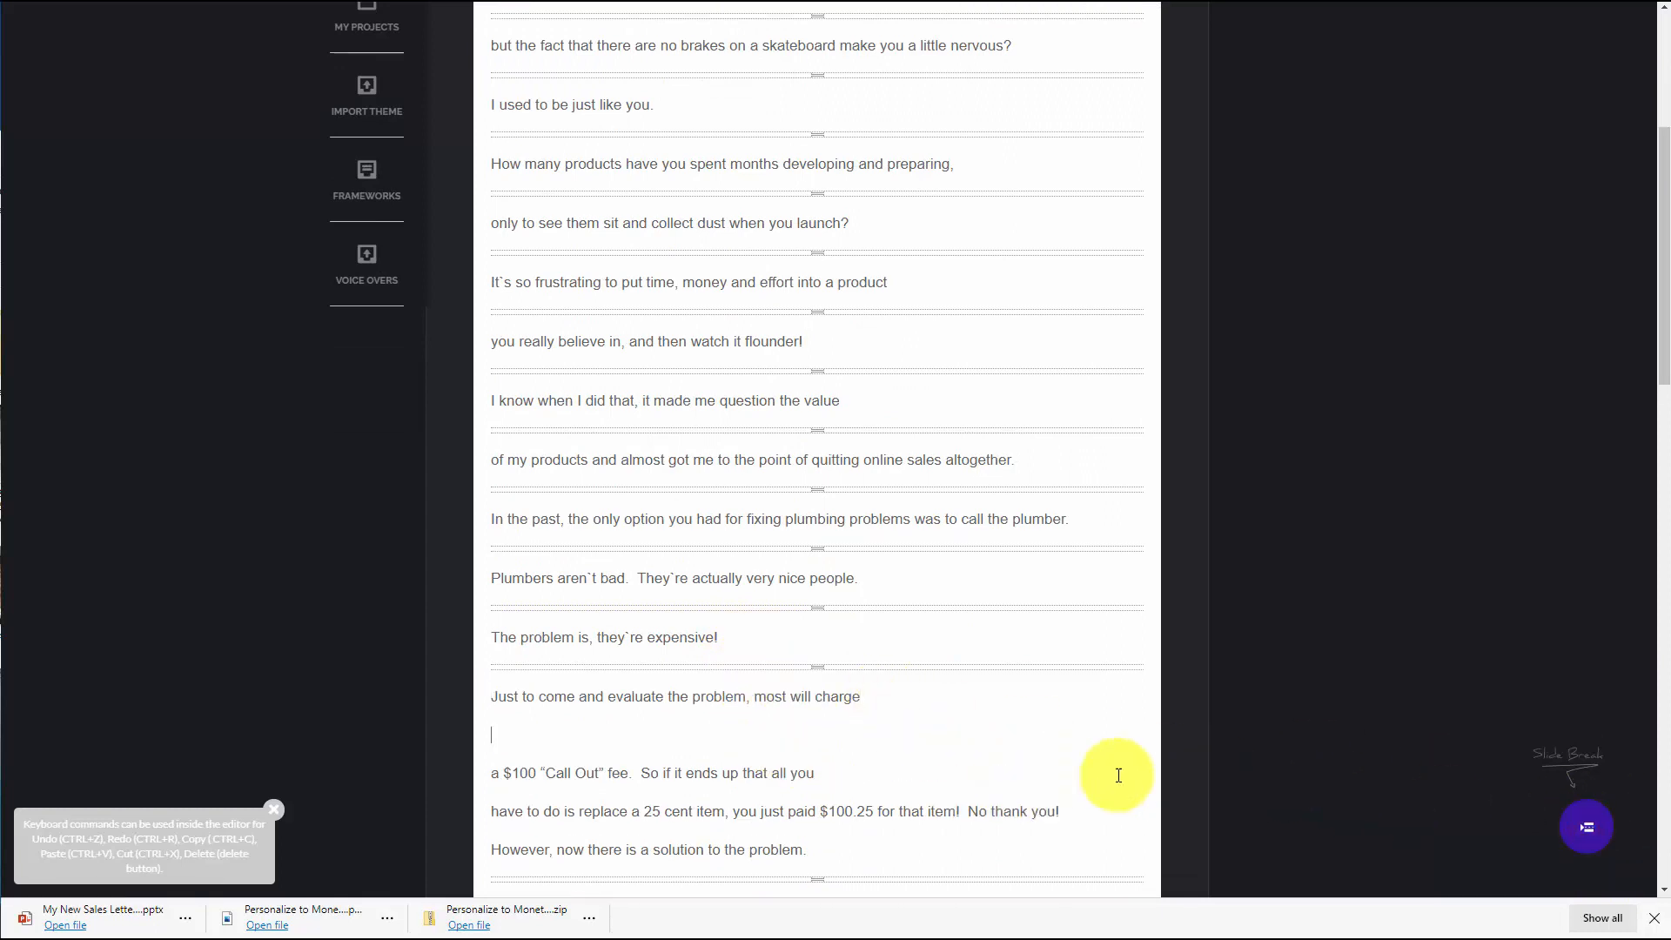
left_click(1587, 829)
Insert slide breaks after "ends up that all you" and after "No thank you!"
left_click(827, 752)
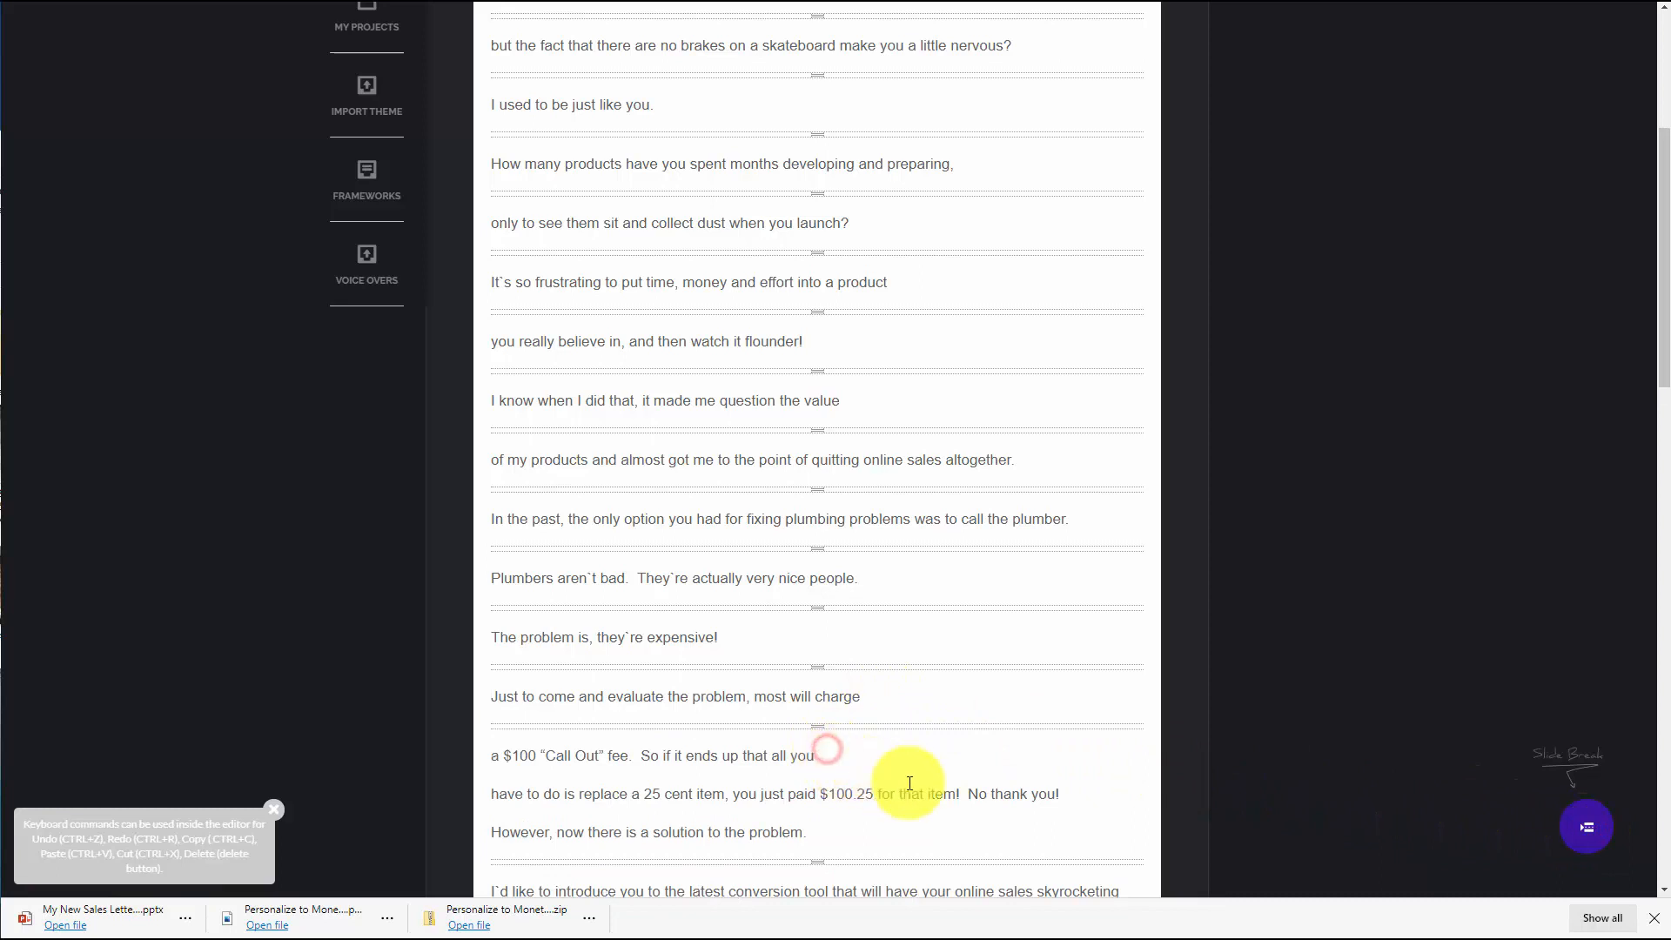
key("Return")
left_click(1588, 827)
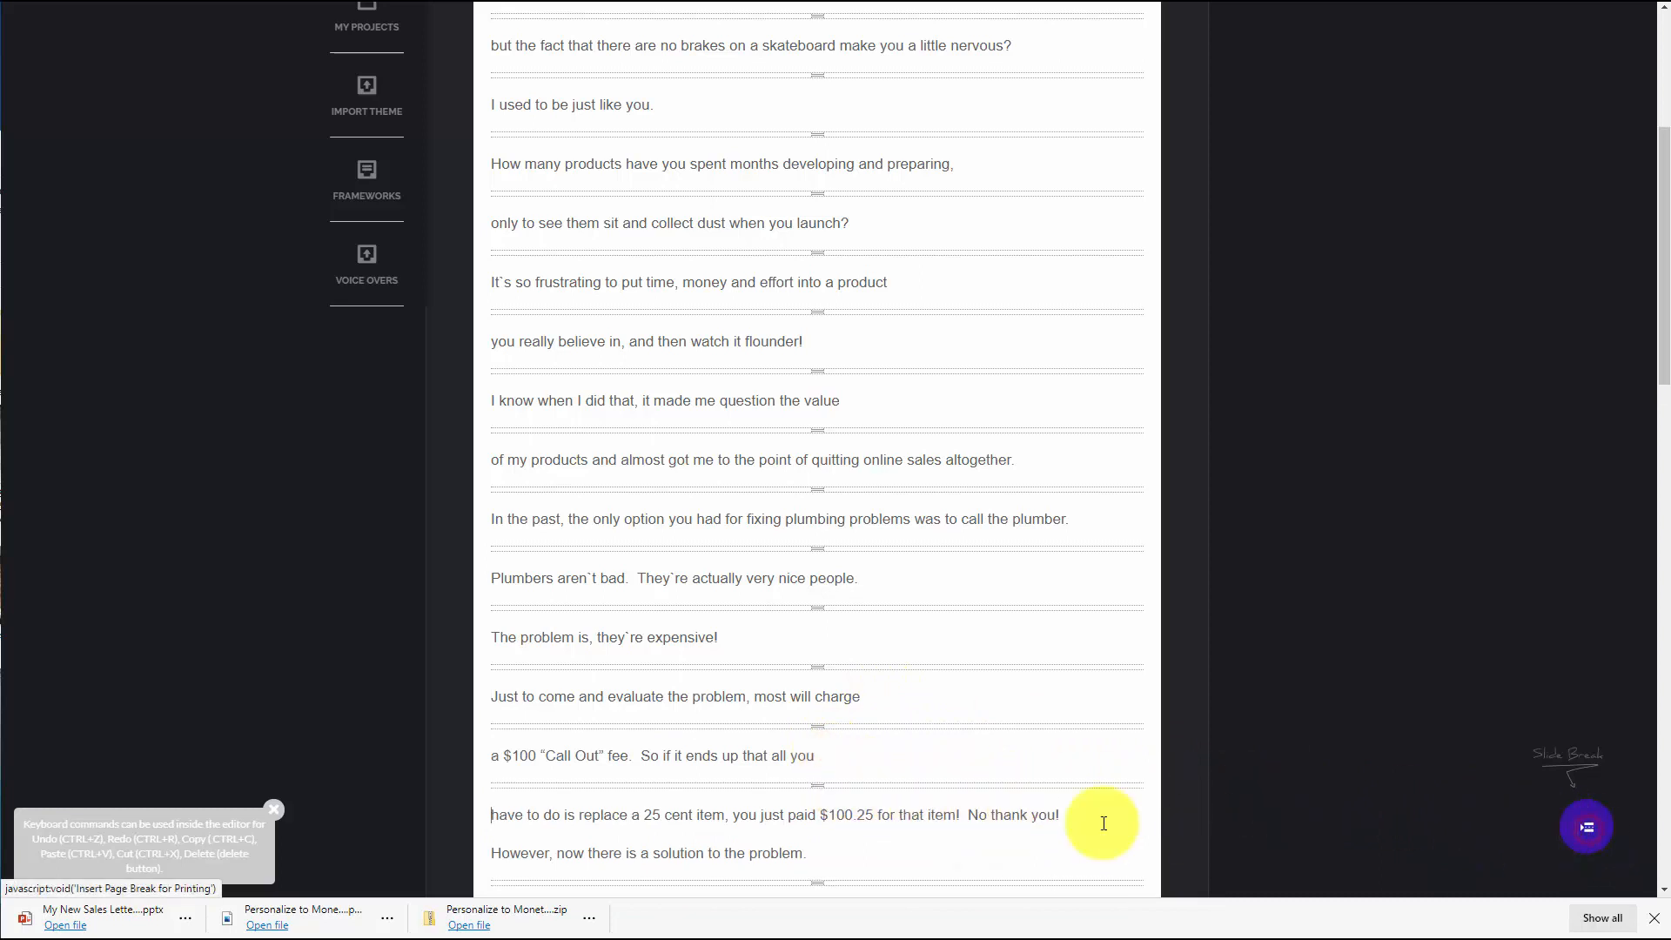
left_click(1069, 816)
key("Return")
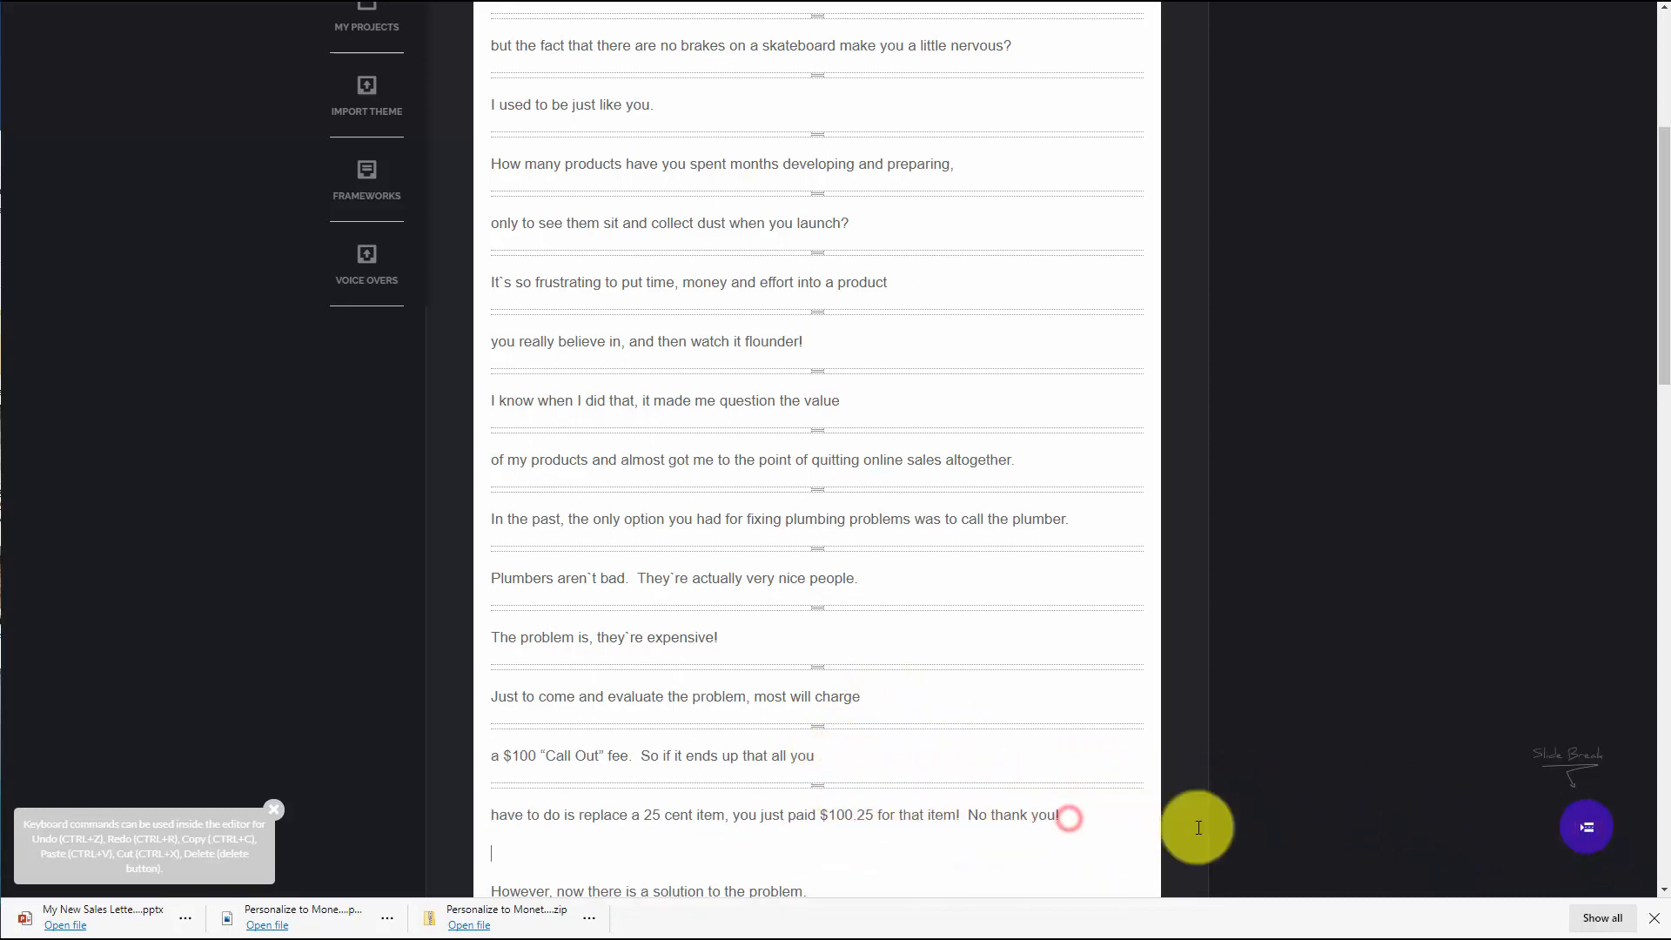
left_click(1579, 835)
Review the slide-broken script and save the project
scroll(528, 755, "up", 2)
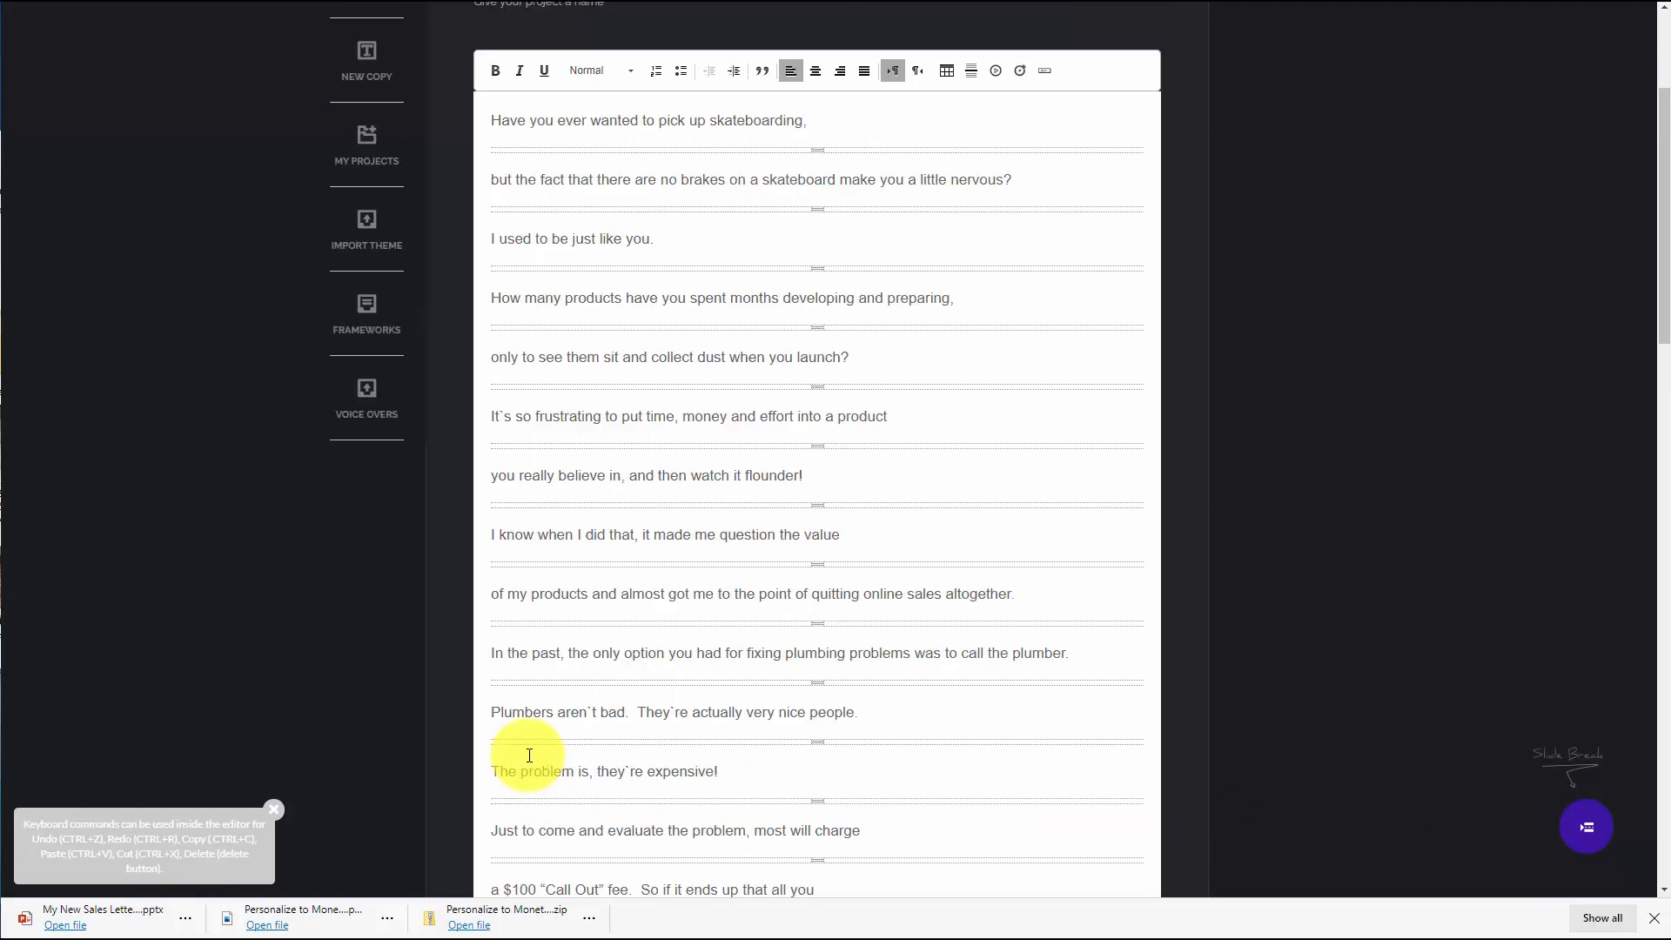
scroll(529, 755, "down", 1)
scroll(640, 590, "up", 1)
scroll(654, 592, "up", 1)
scroll(662, 605, "down", 1)
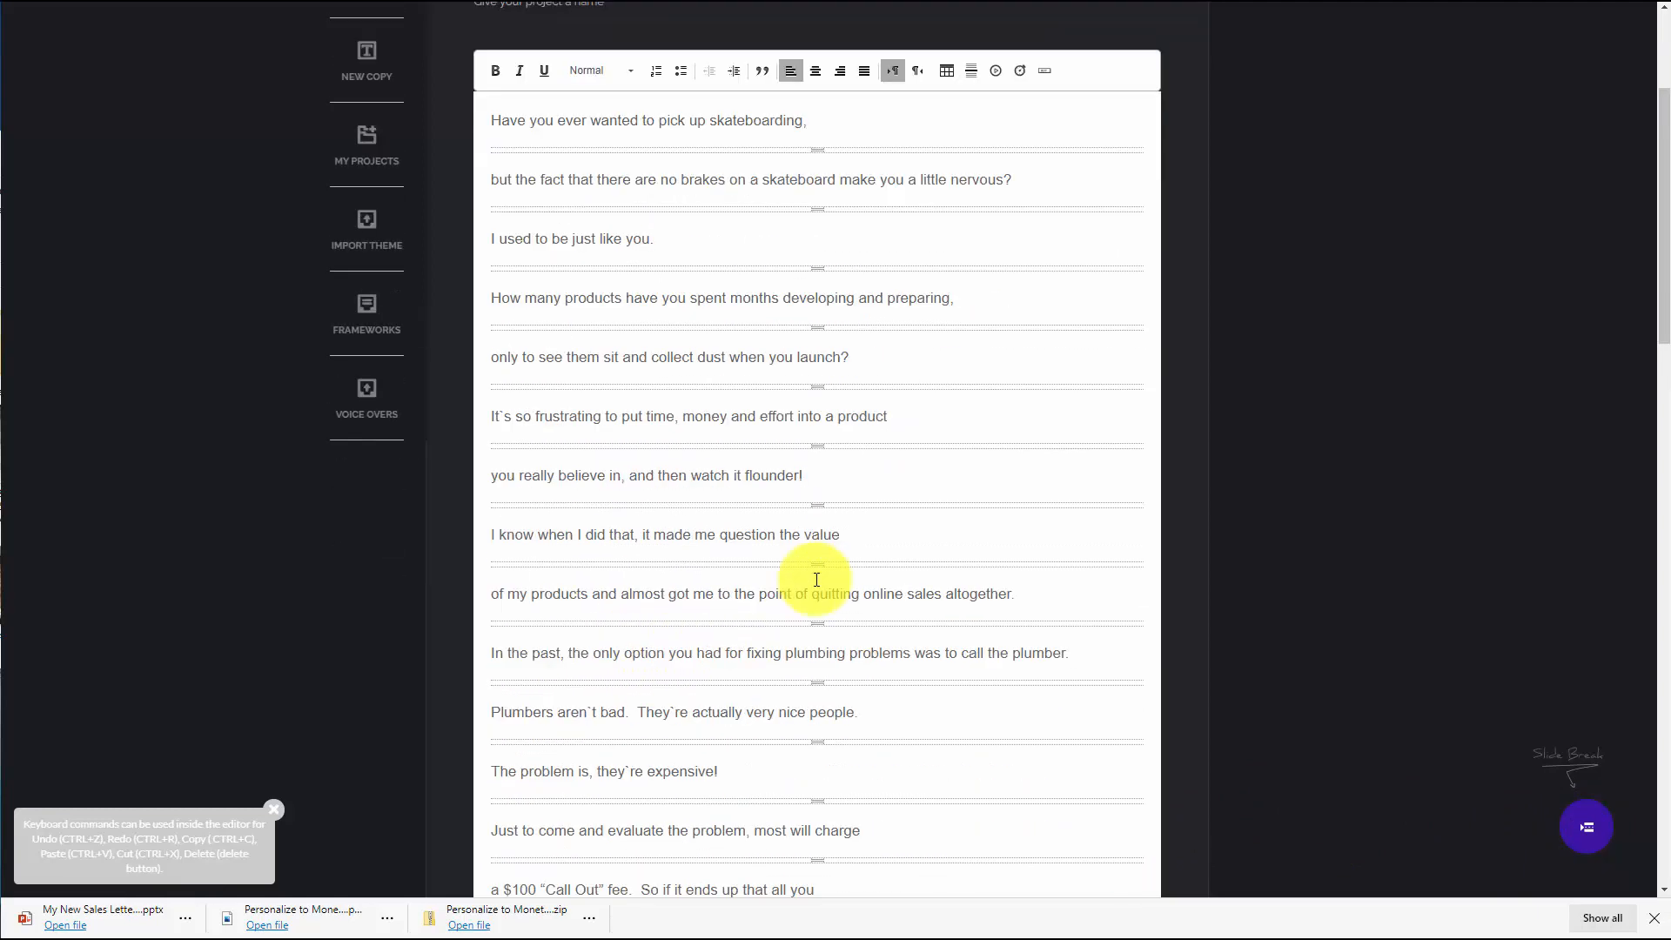
scroll(827, 488, "up", 1)
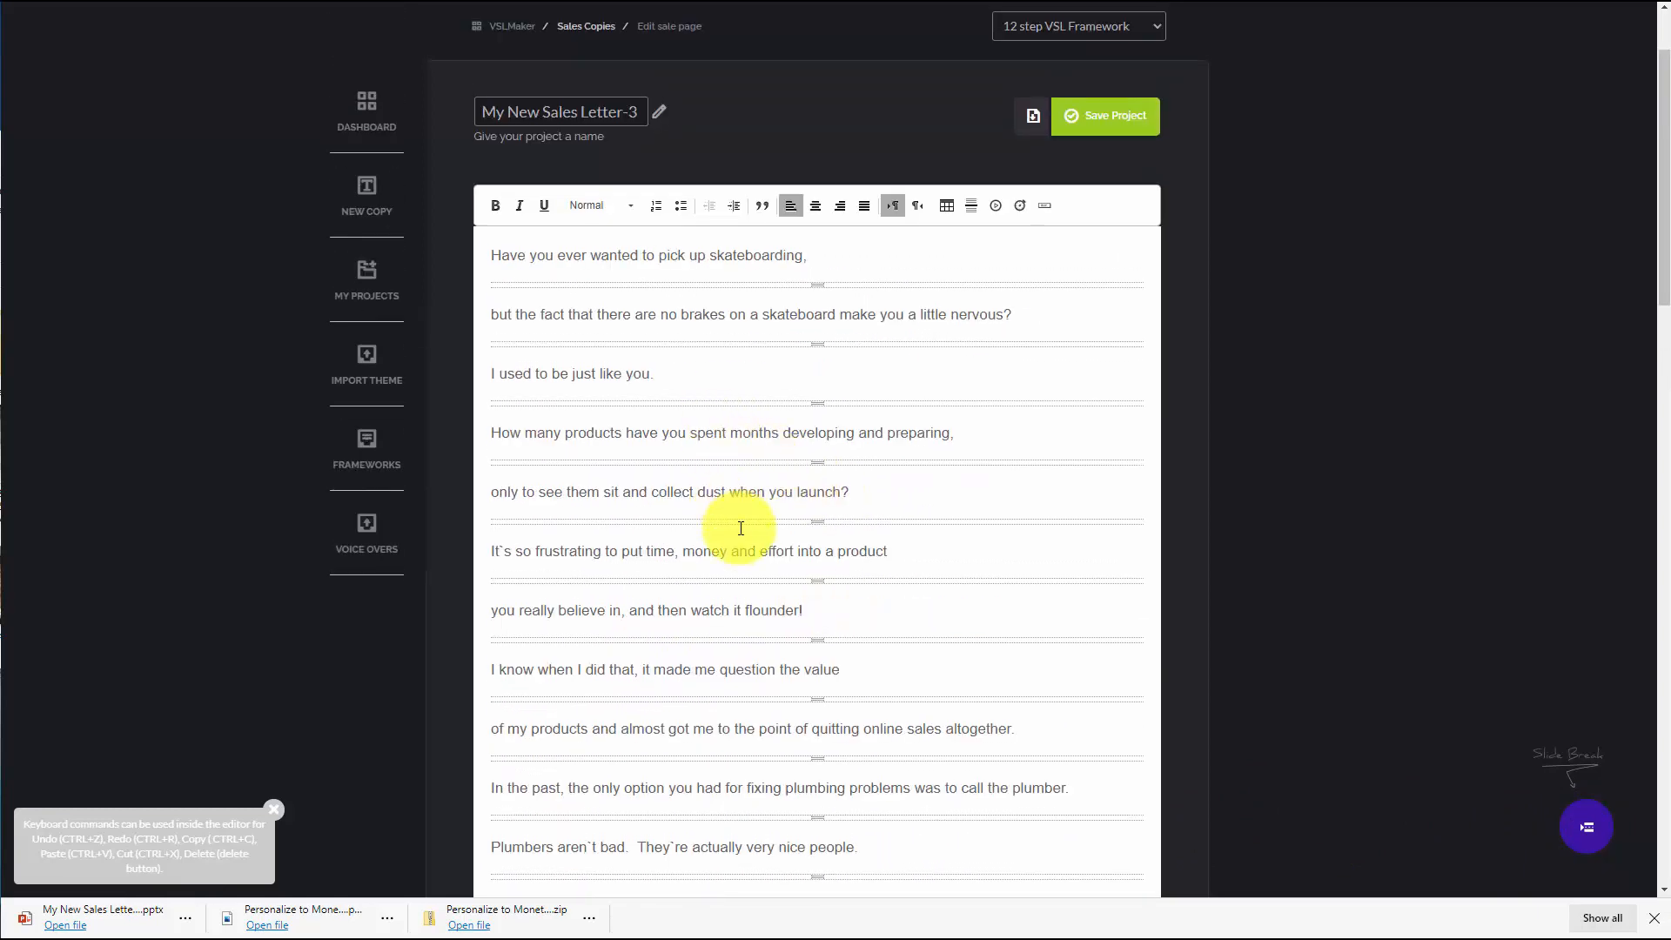
scroll(741, 528, "down", 1)
scroll(739, 523, "down", 3)
scroll(737, 530, "up", 5)
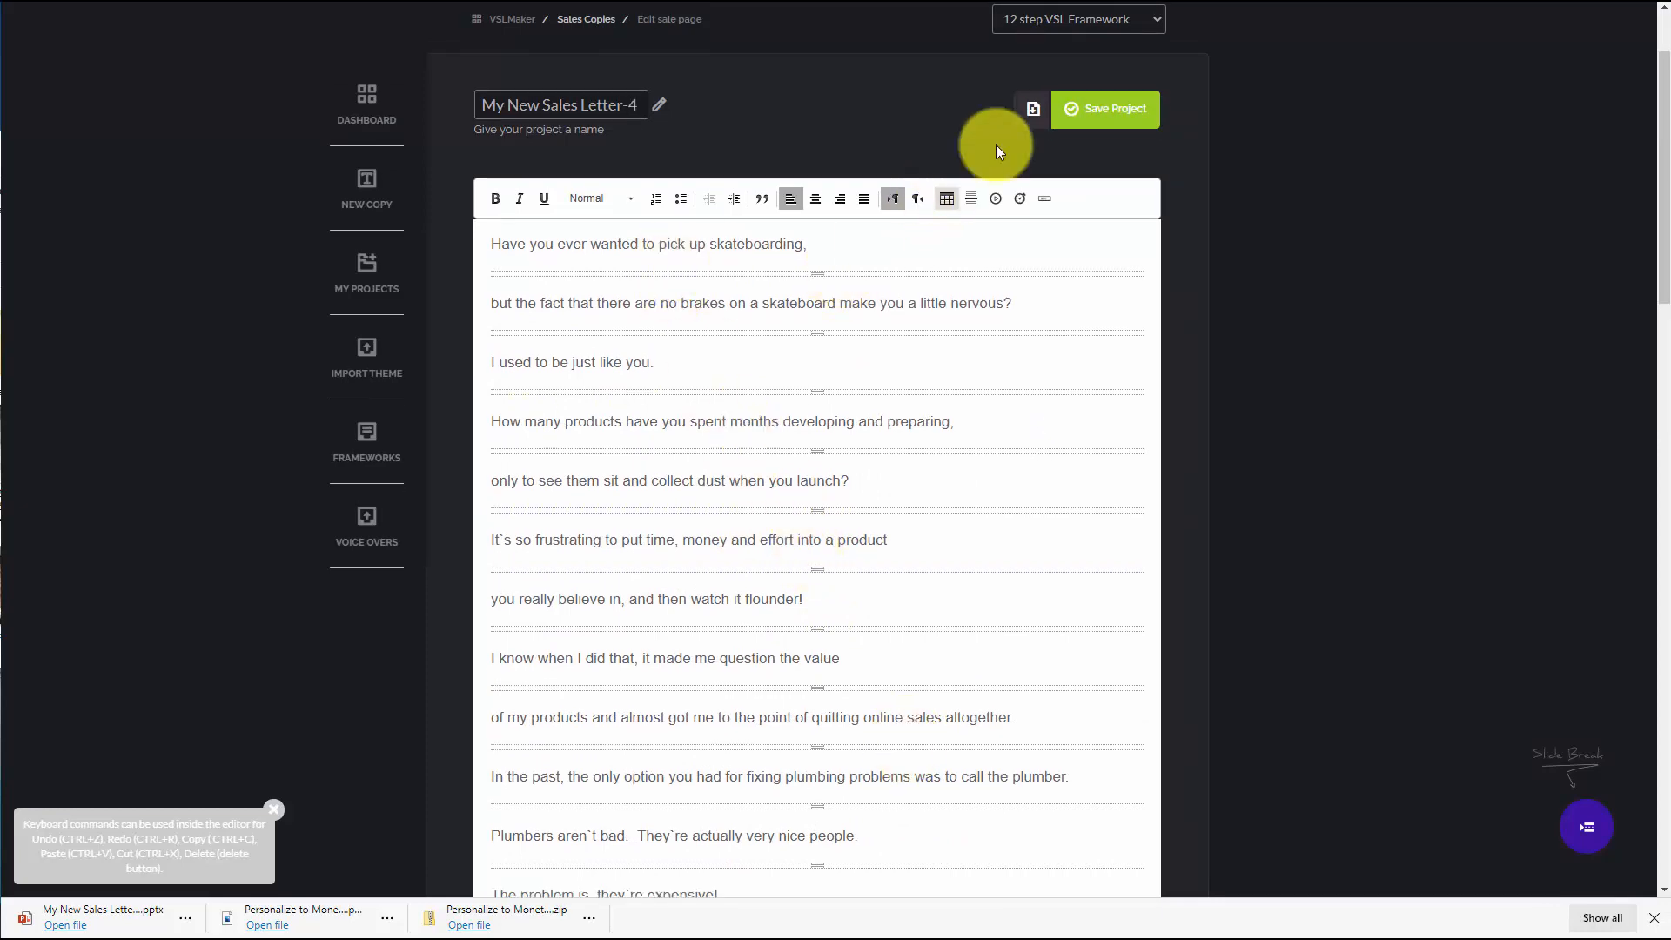
left_click(1090, 109)
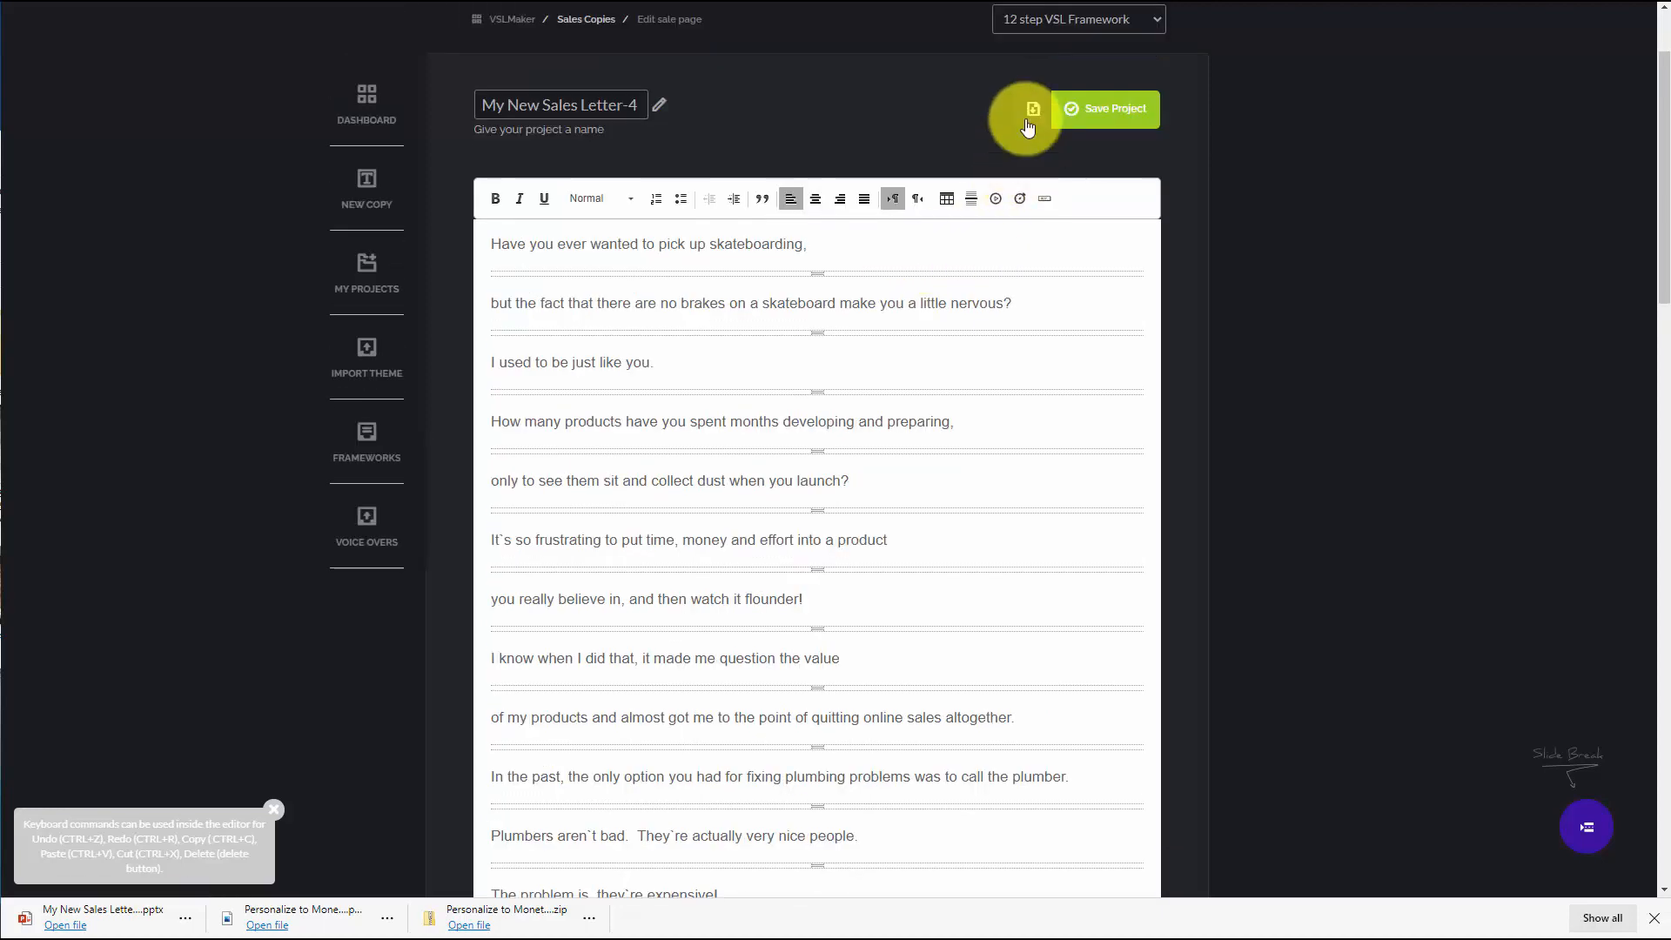
Export the script as a .pptx using the Simple White template and open the downloaded file
left_click(1030, 112)
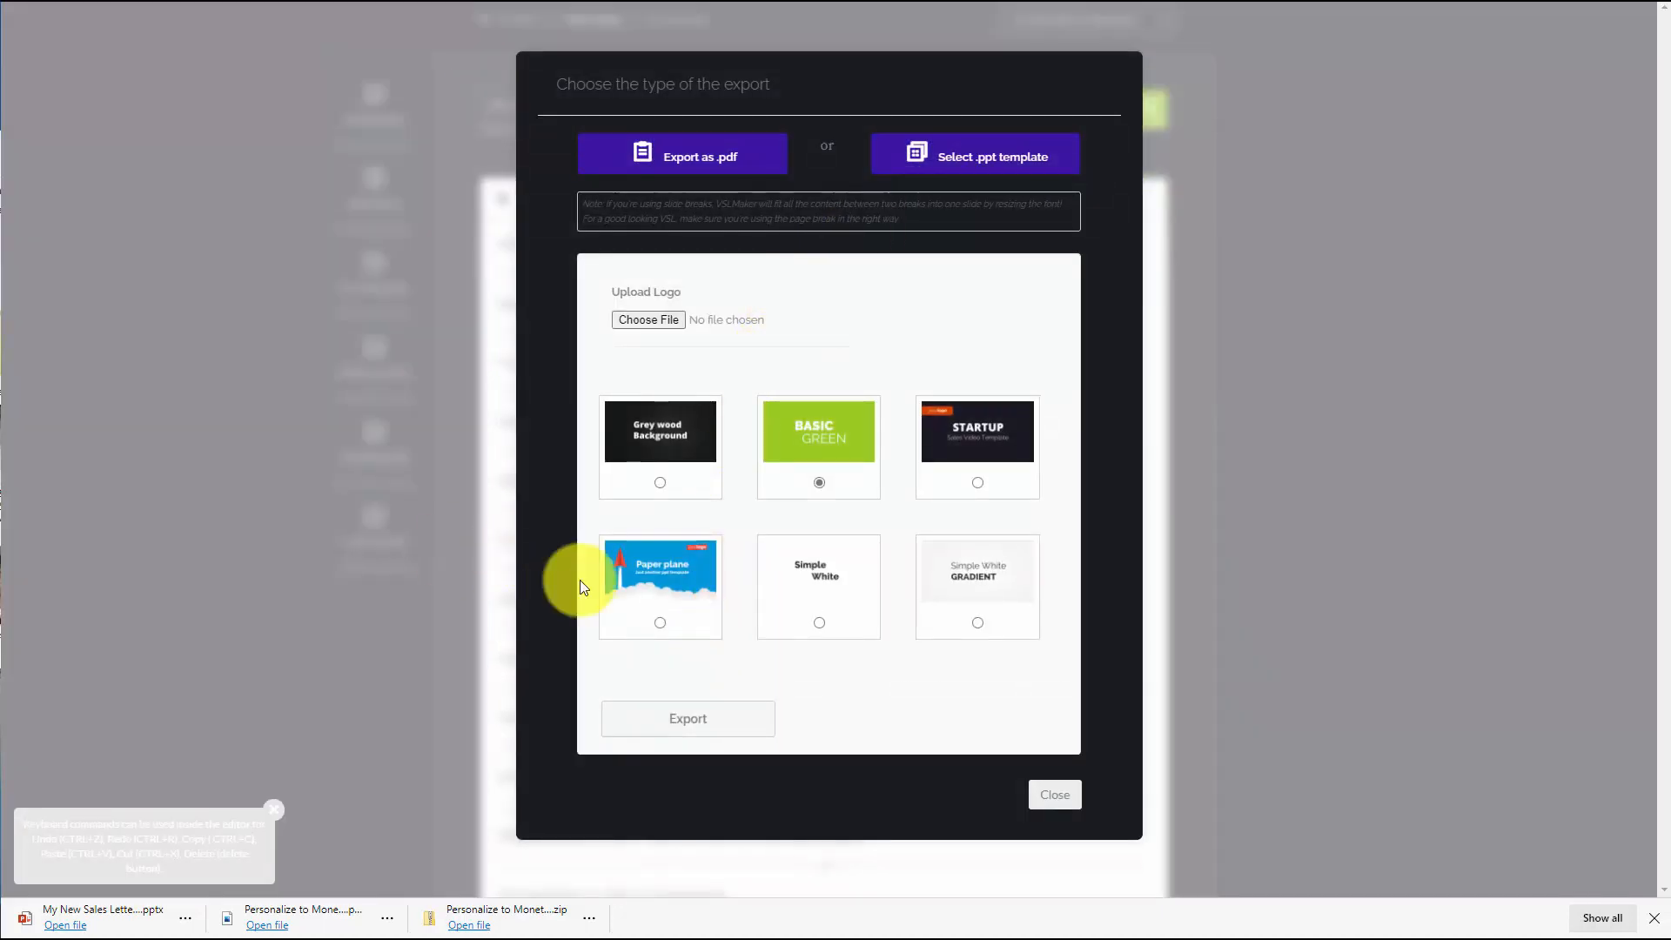
left_click(819, 623)
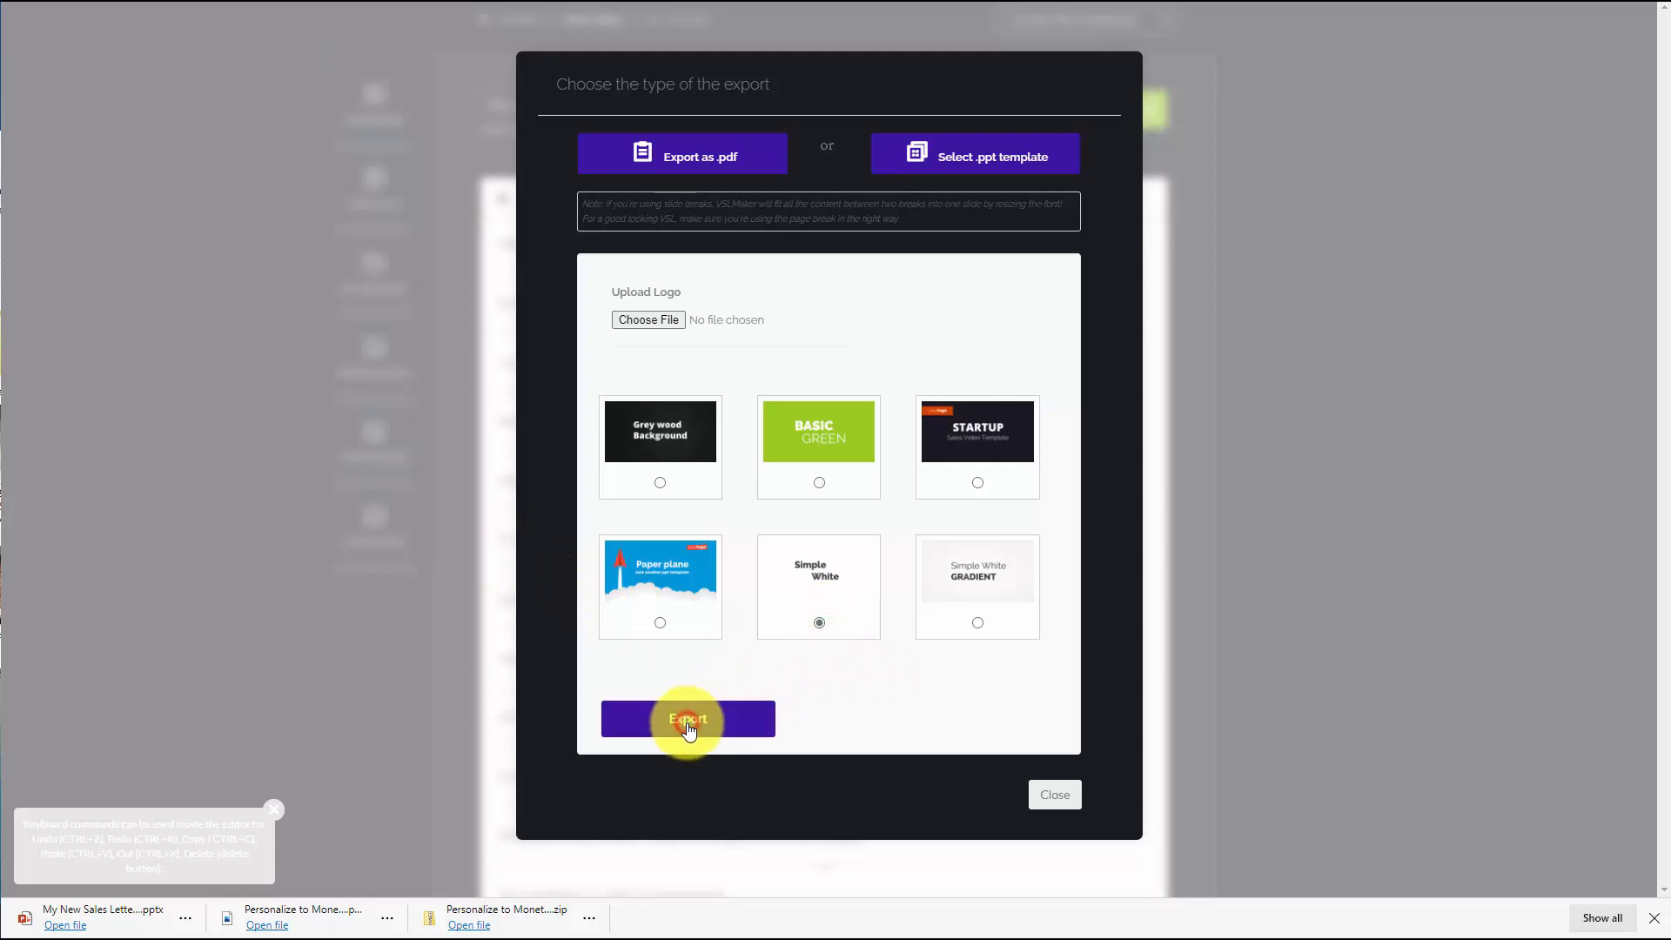
left_click(688, 726)
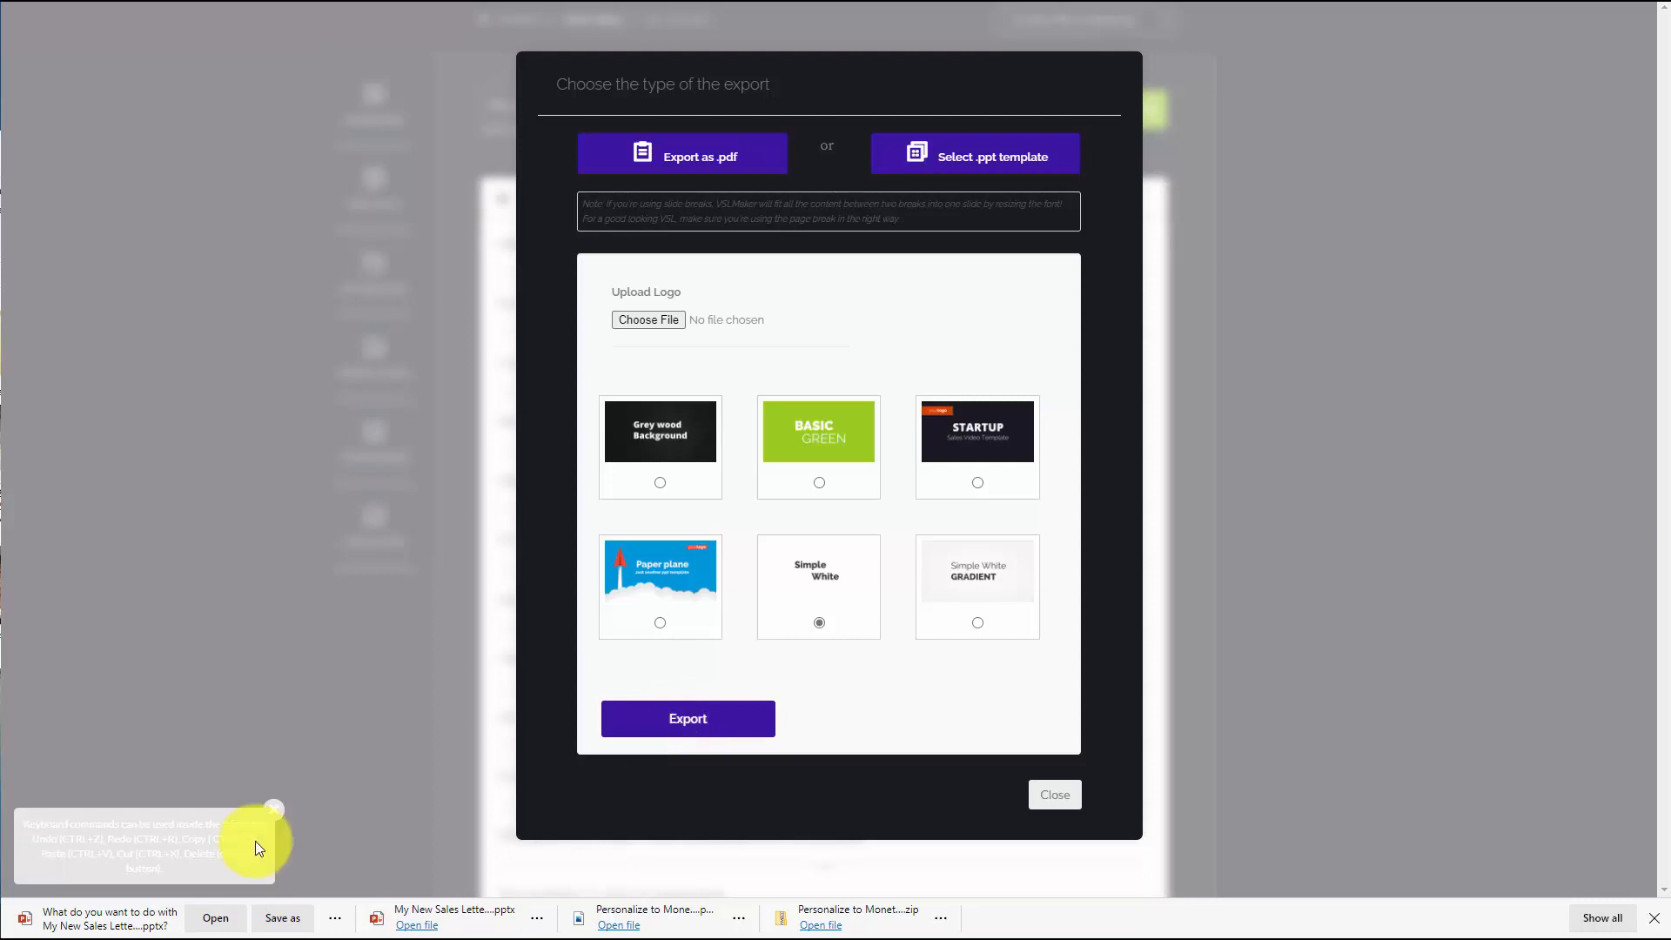
left_click(214, 920)
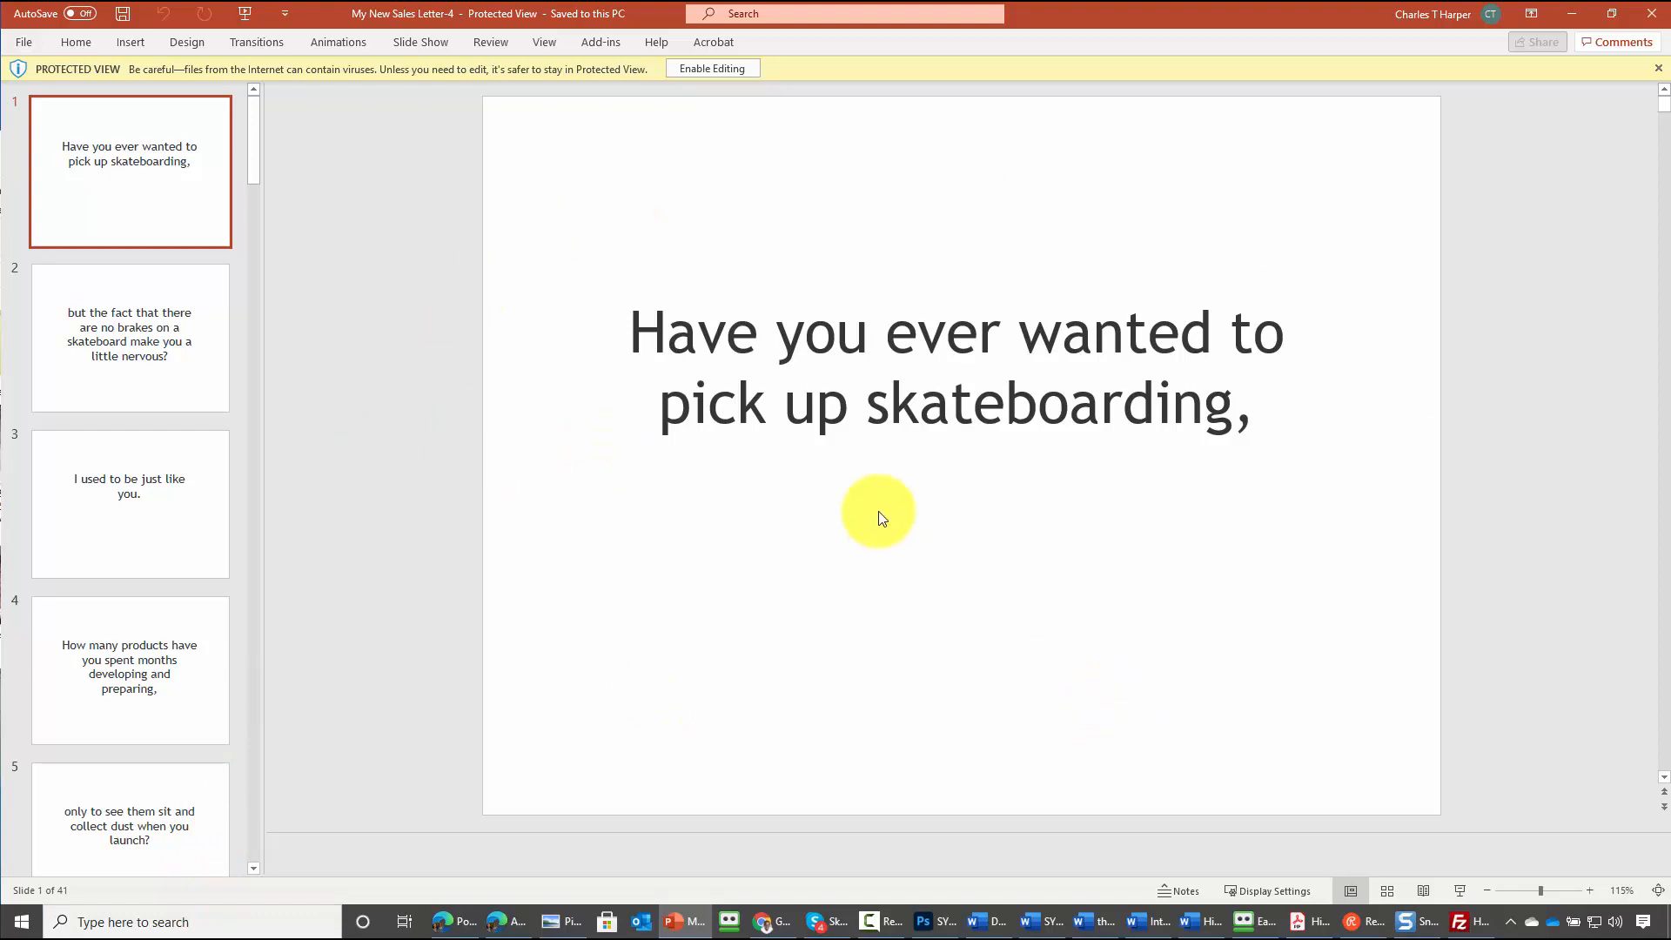
Switch to PowerPoint, enable editing of the presentation and set the slide size to Widescreen (16:9)
left_click(713, 69)
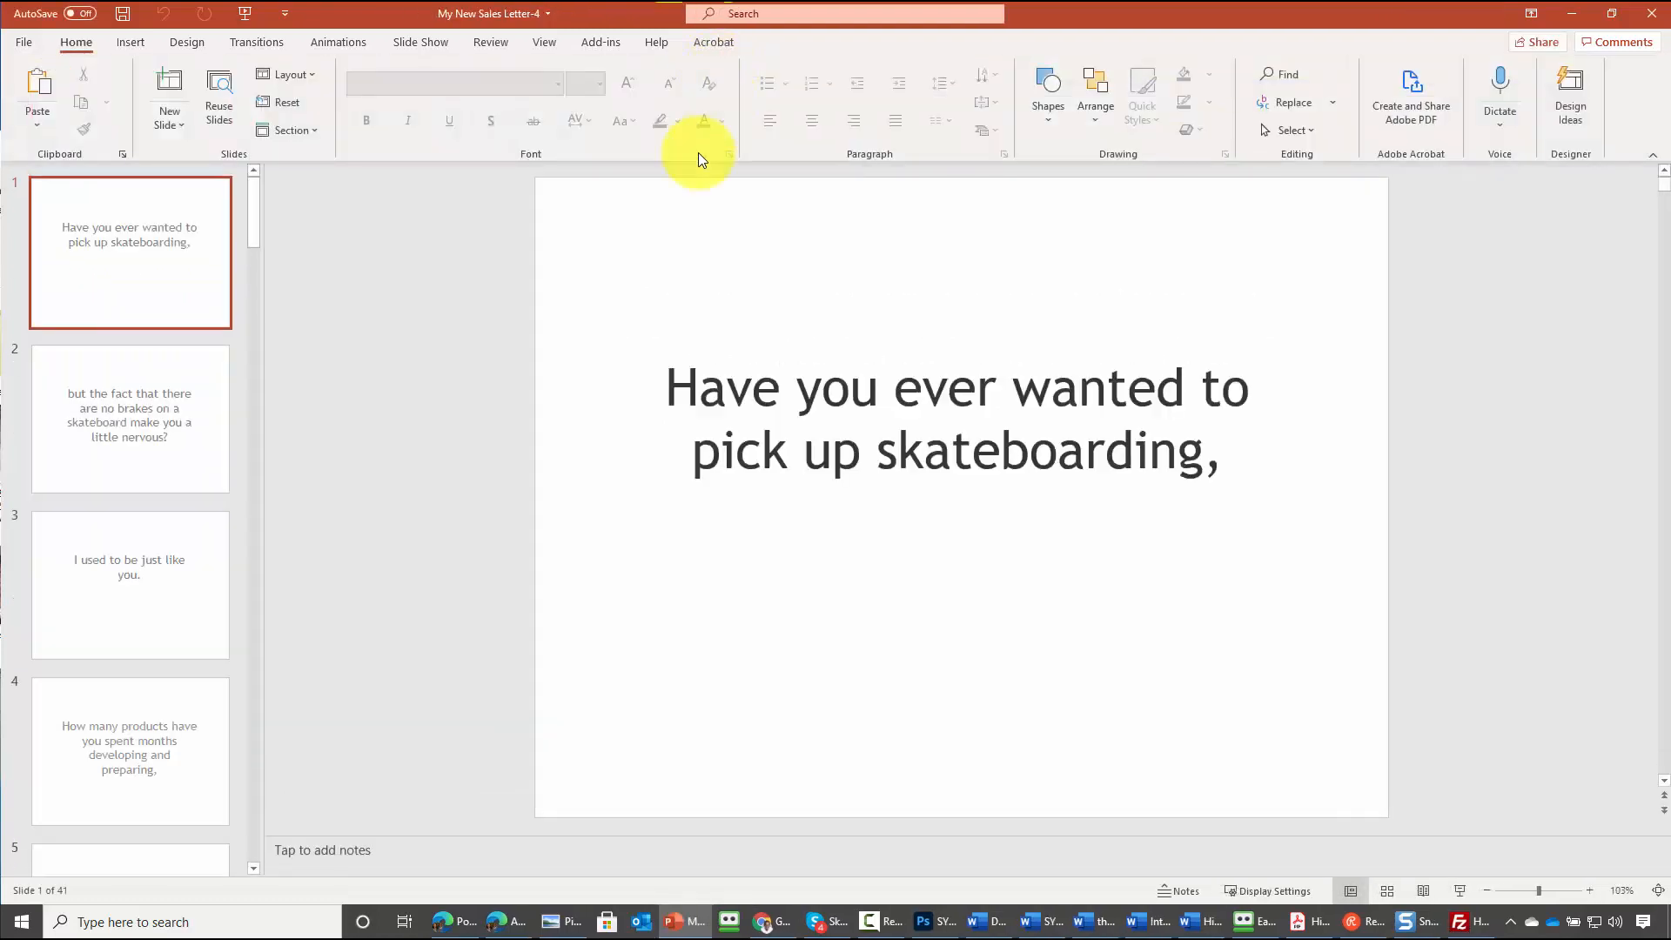
left_click(176, 44)
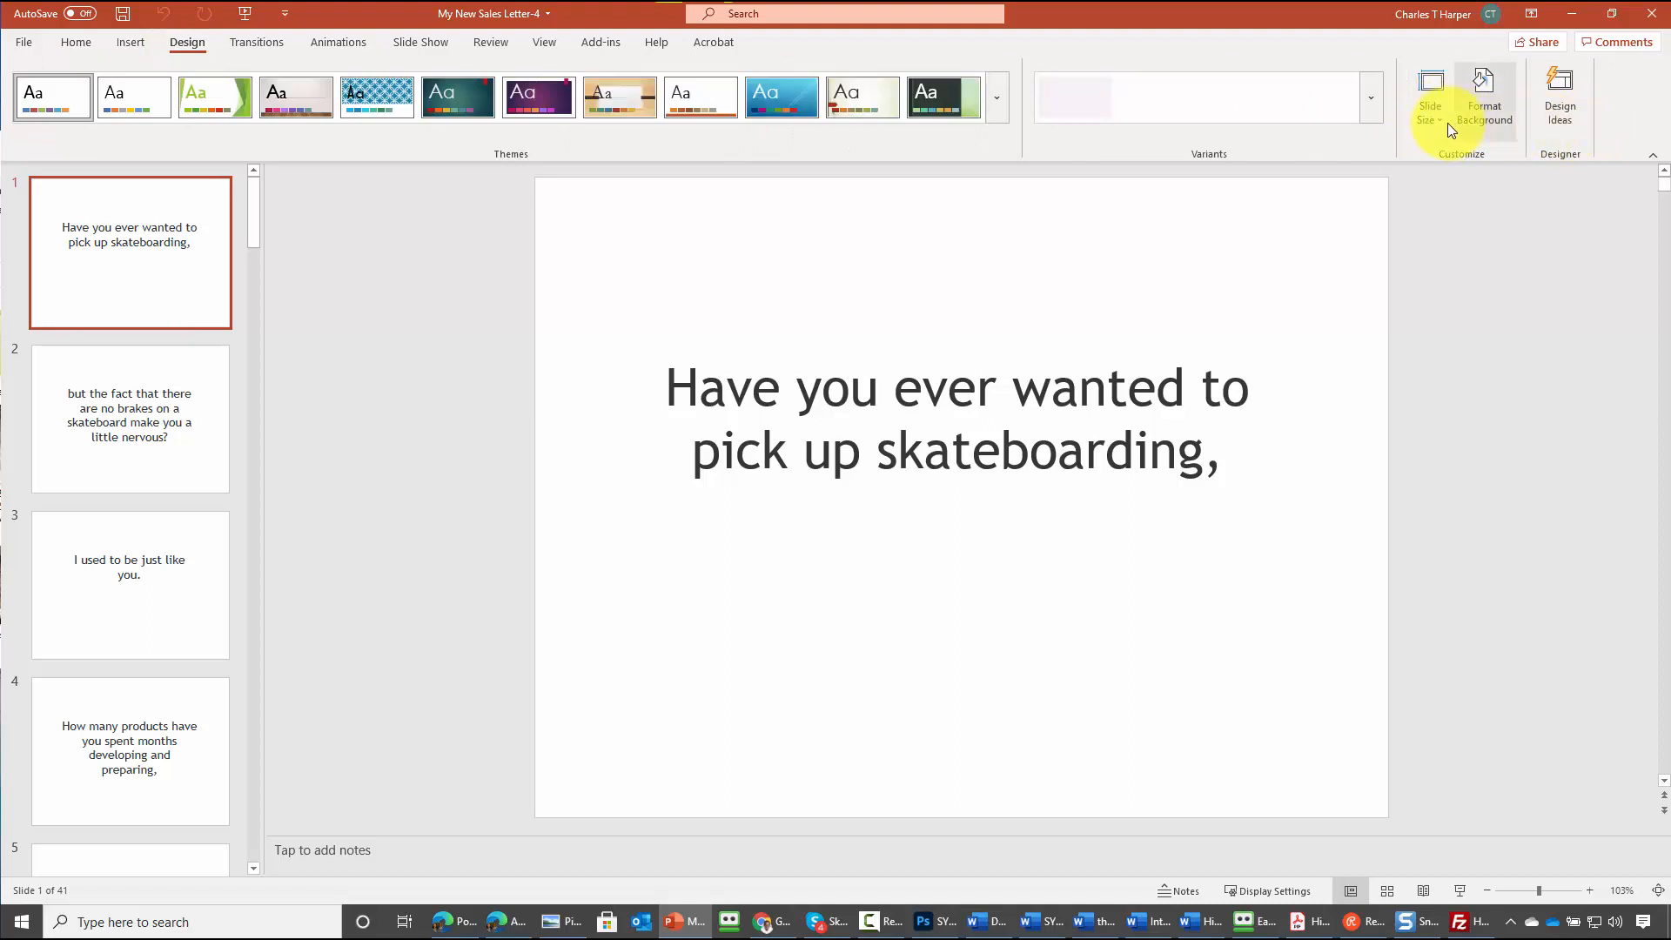
left_click(1444, 123)
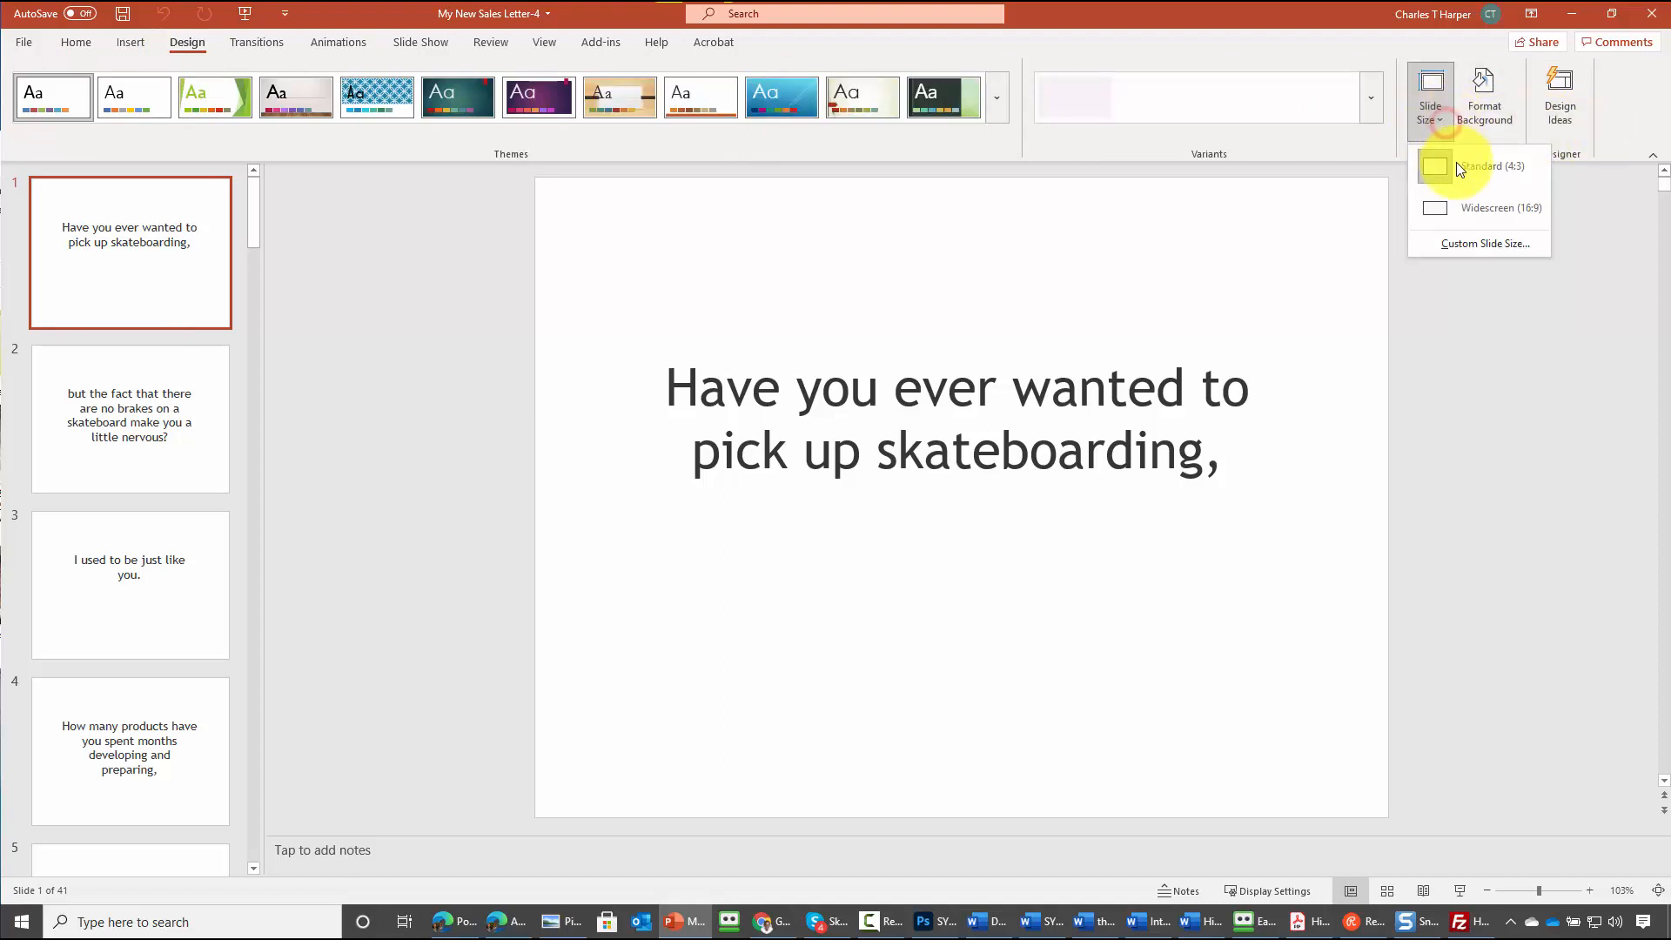
left_click(1464, 205)
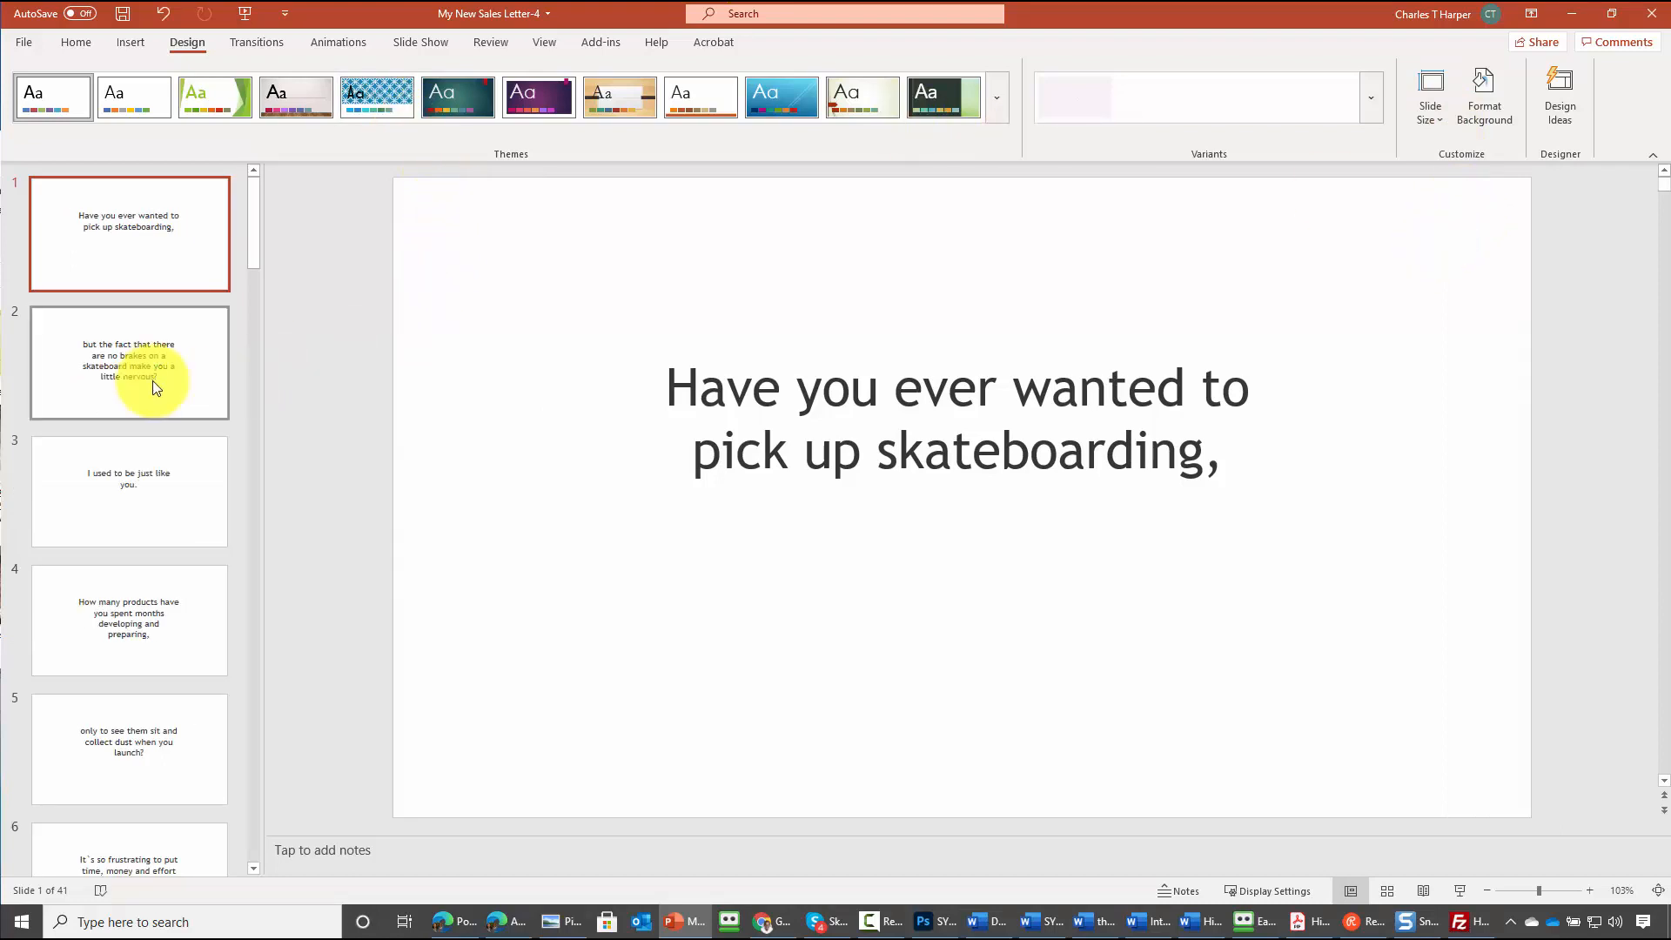
Scroll through the slide thumbnails to review the exported slides
scroll(149, 374, "down", 6)
scroll(154, 387, "down", 14)
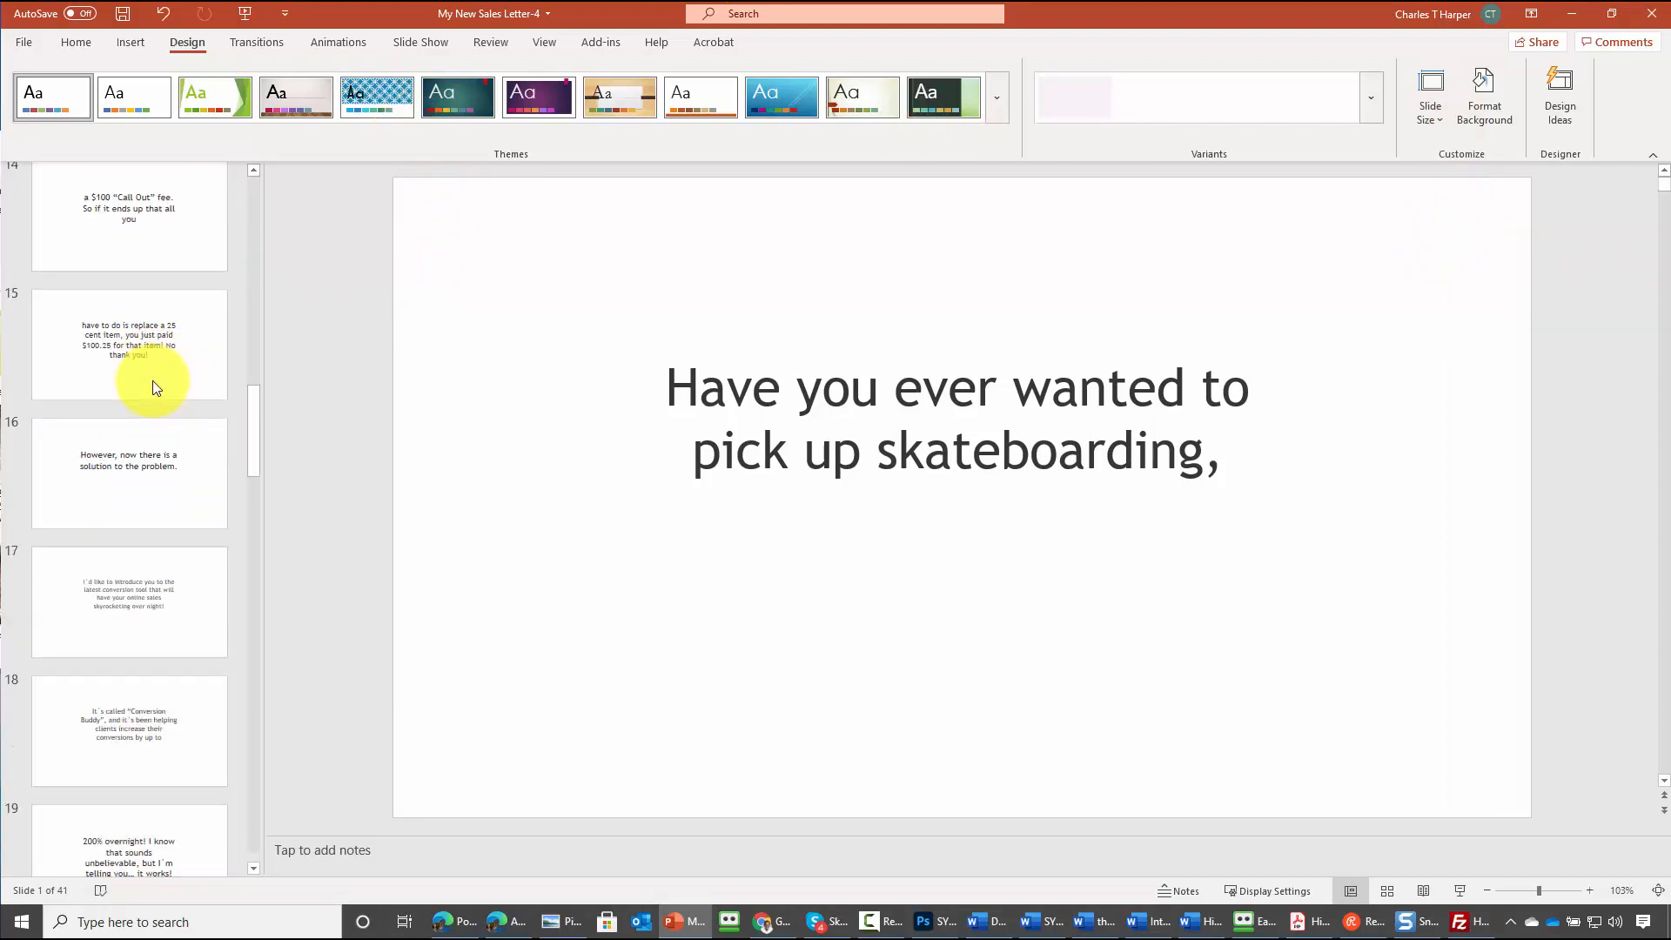
scroll(153, 388, "up", 11)
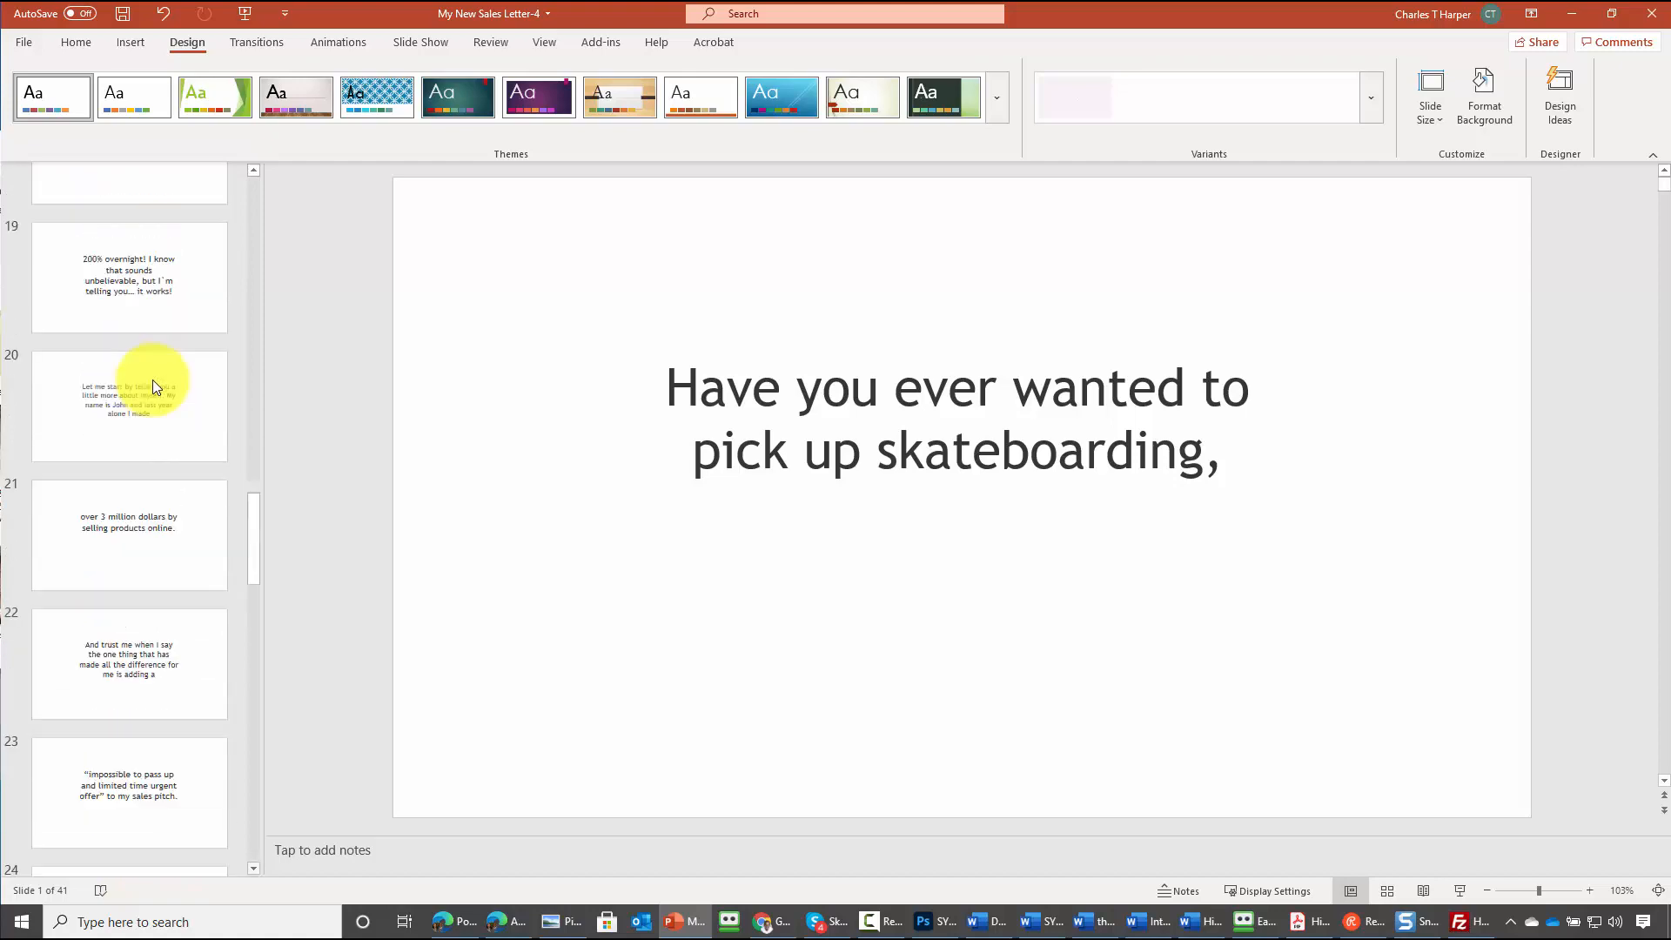
scroll(154, 387, "up", 3)
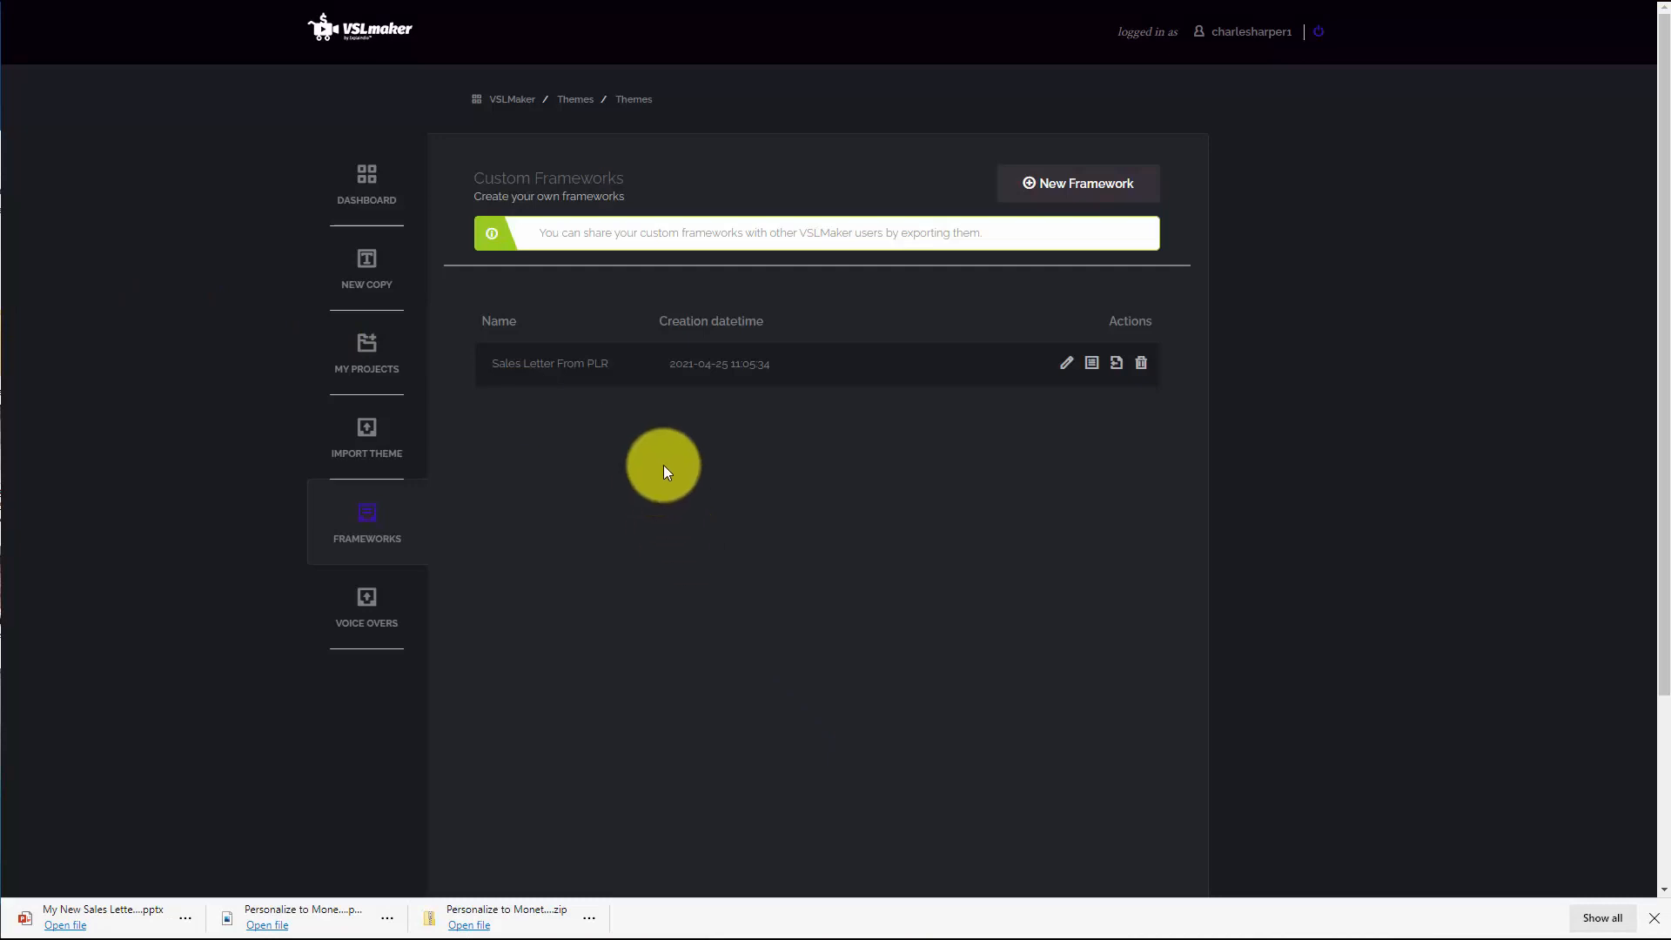
Add a theme option named Main Headline, described as "The larger headline", to the Sales Letter From PLR framework
left_click(1034, 189)
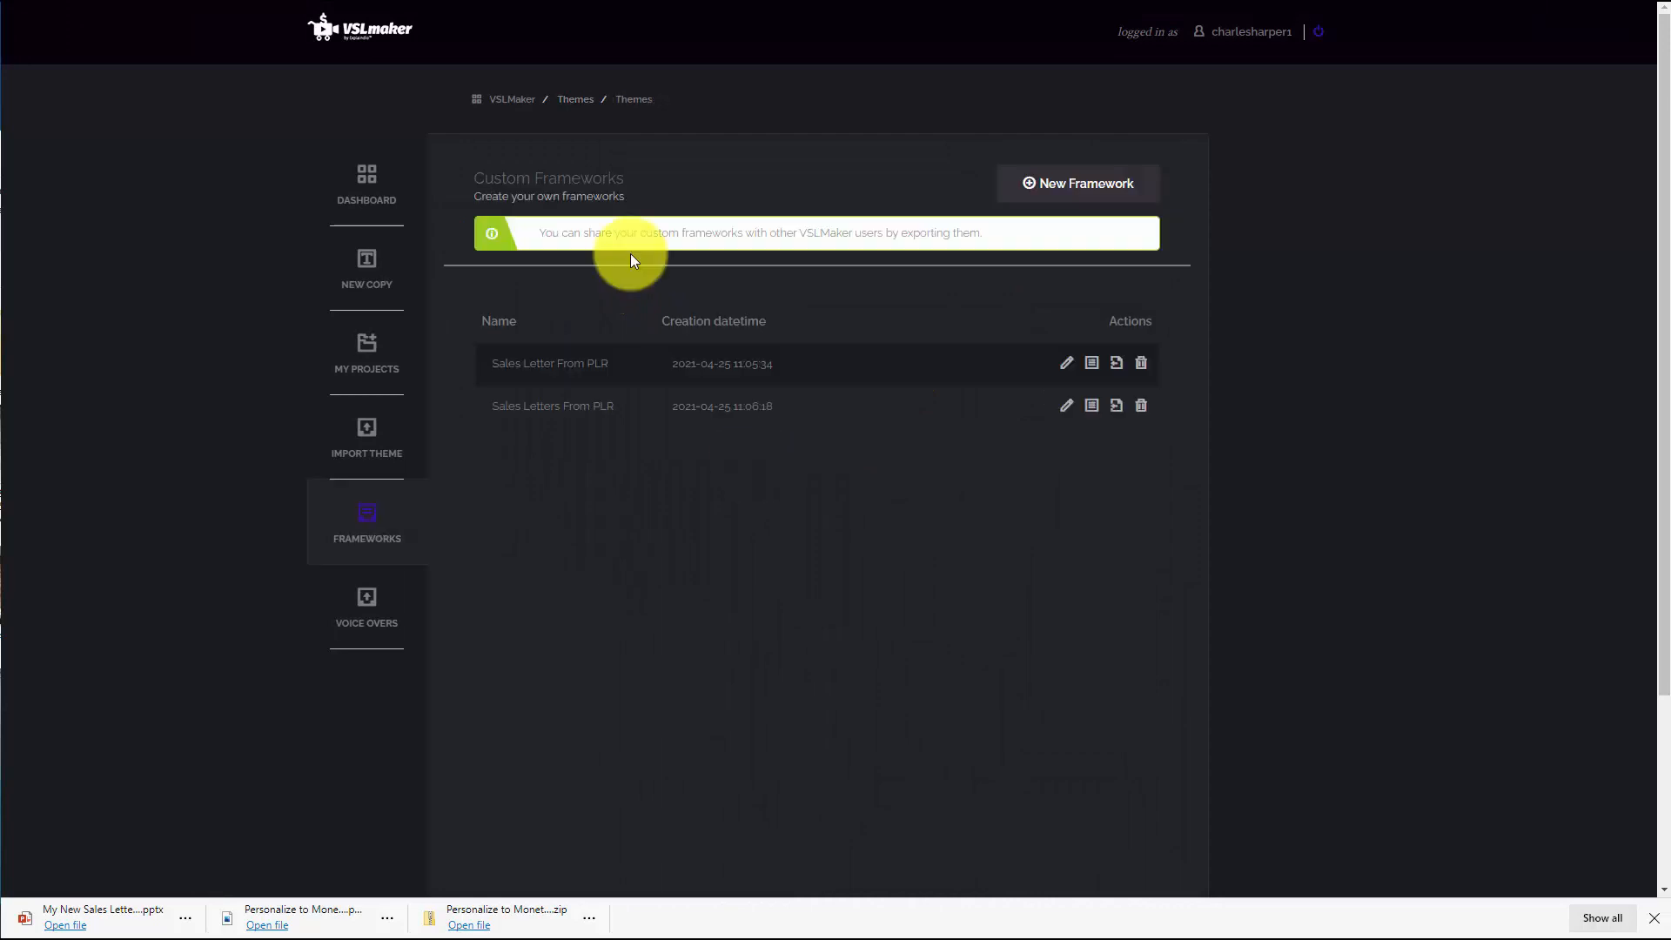
left_click(1092, 369)
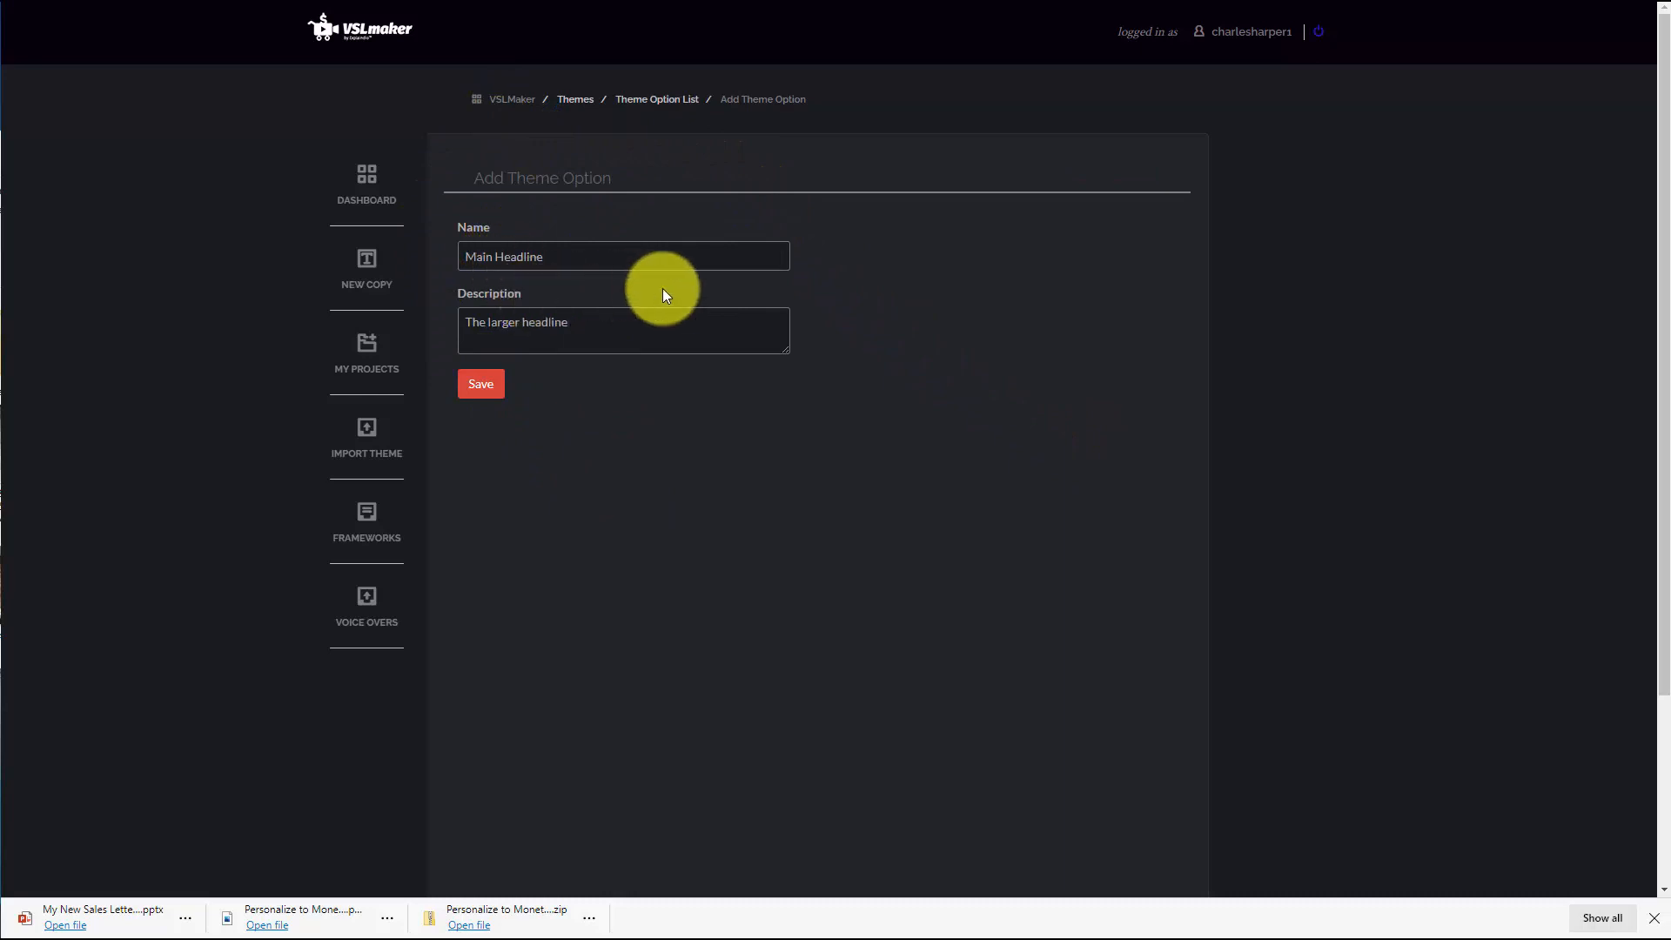
left_click(485, 386)
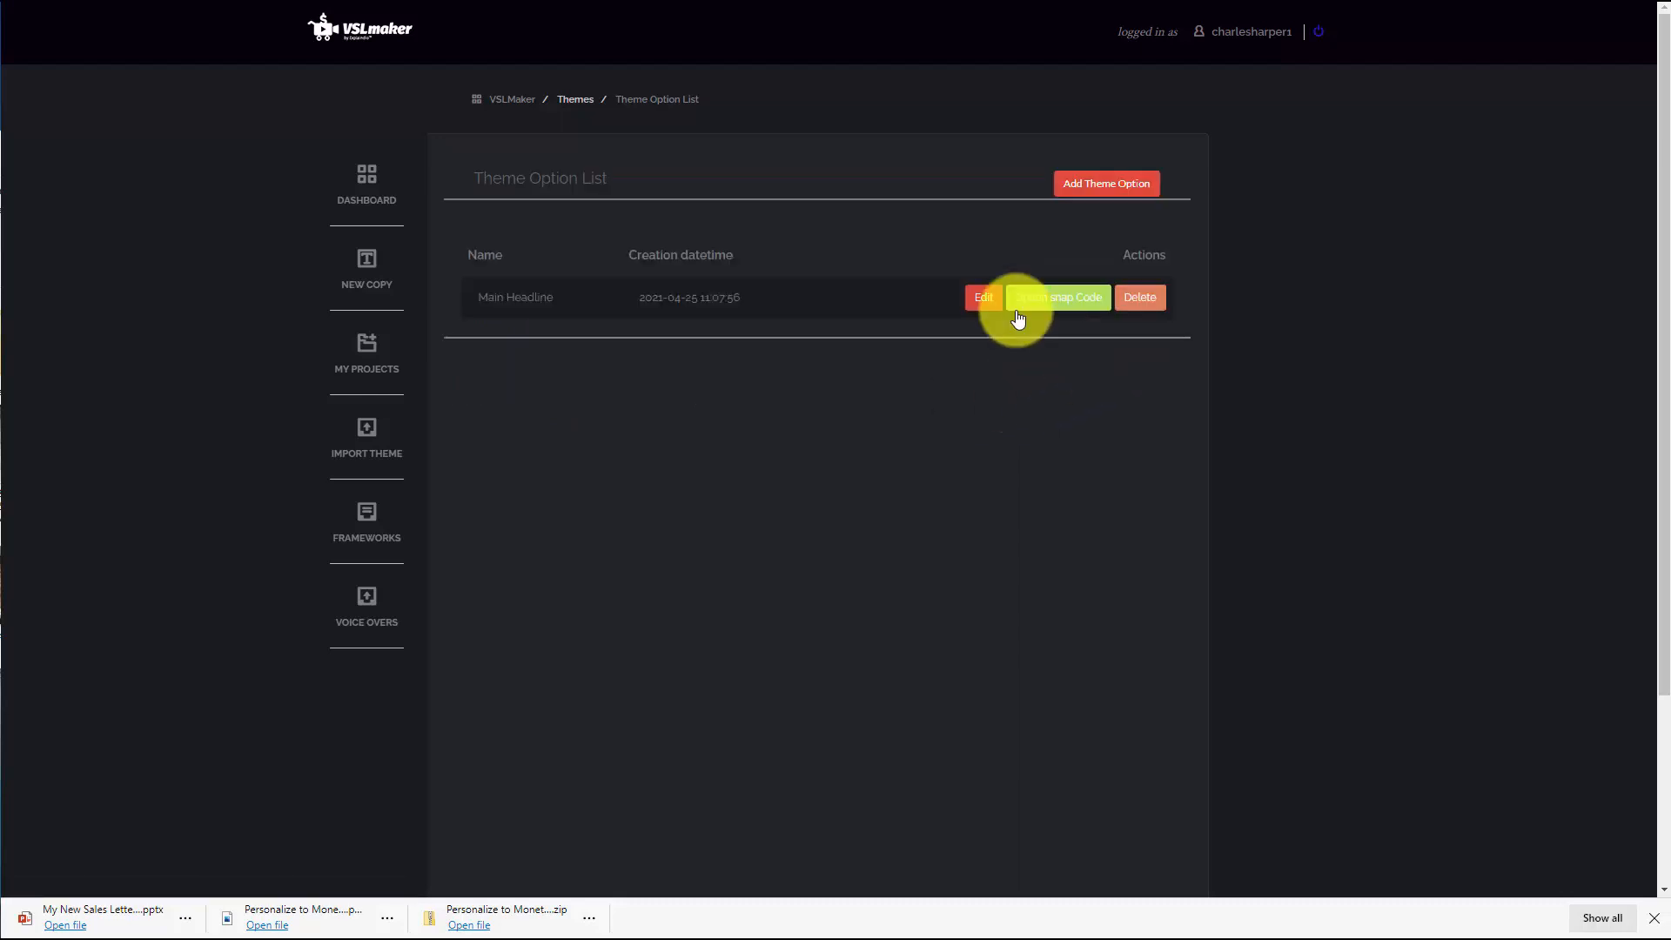
Add a Main Headline snap code named StreamYard Main Headline with the Streamyard credibility headline as its HTML
left_click(1056, 300)
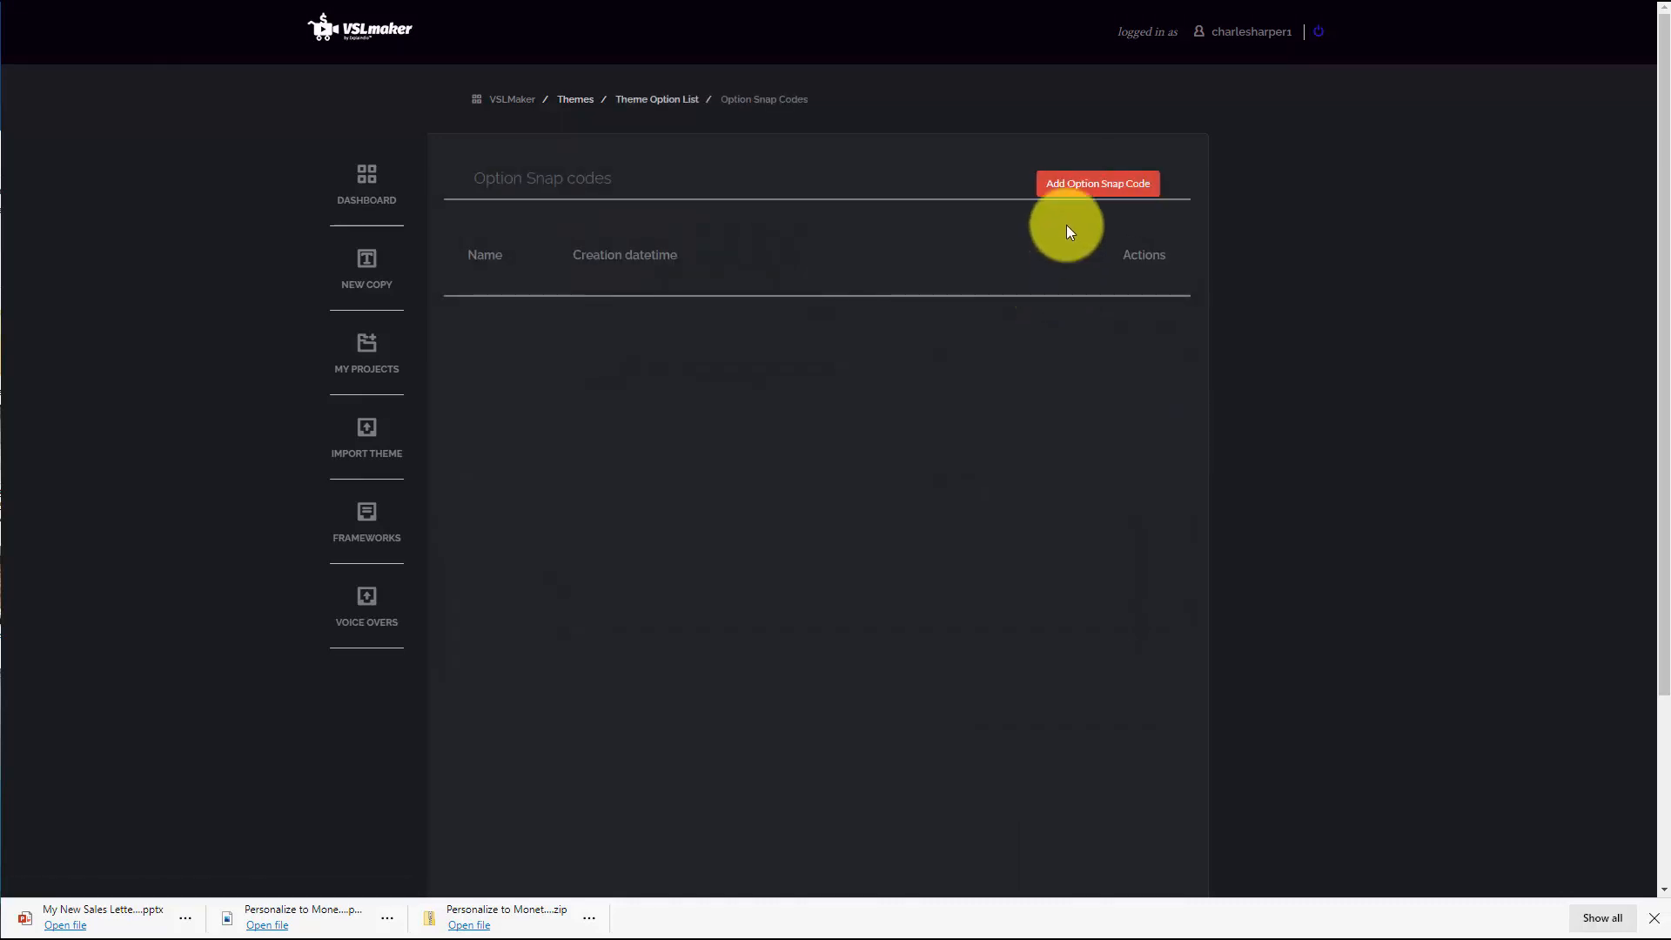
left_click(1082, 195)
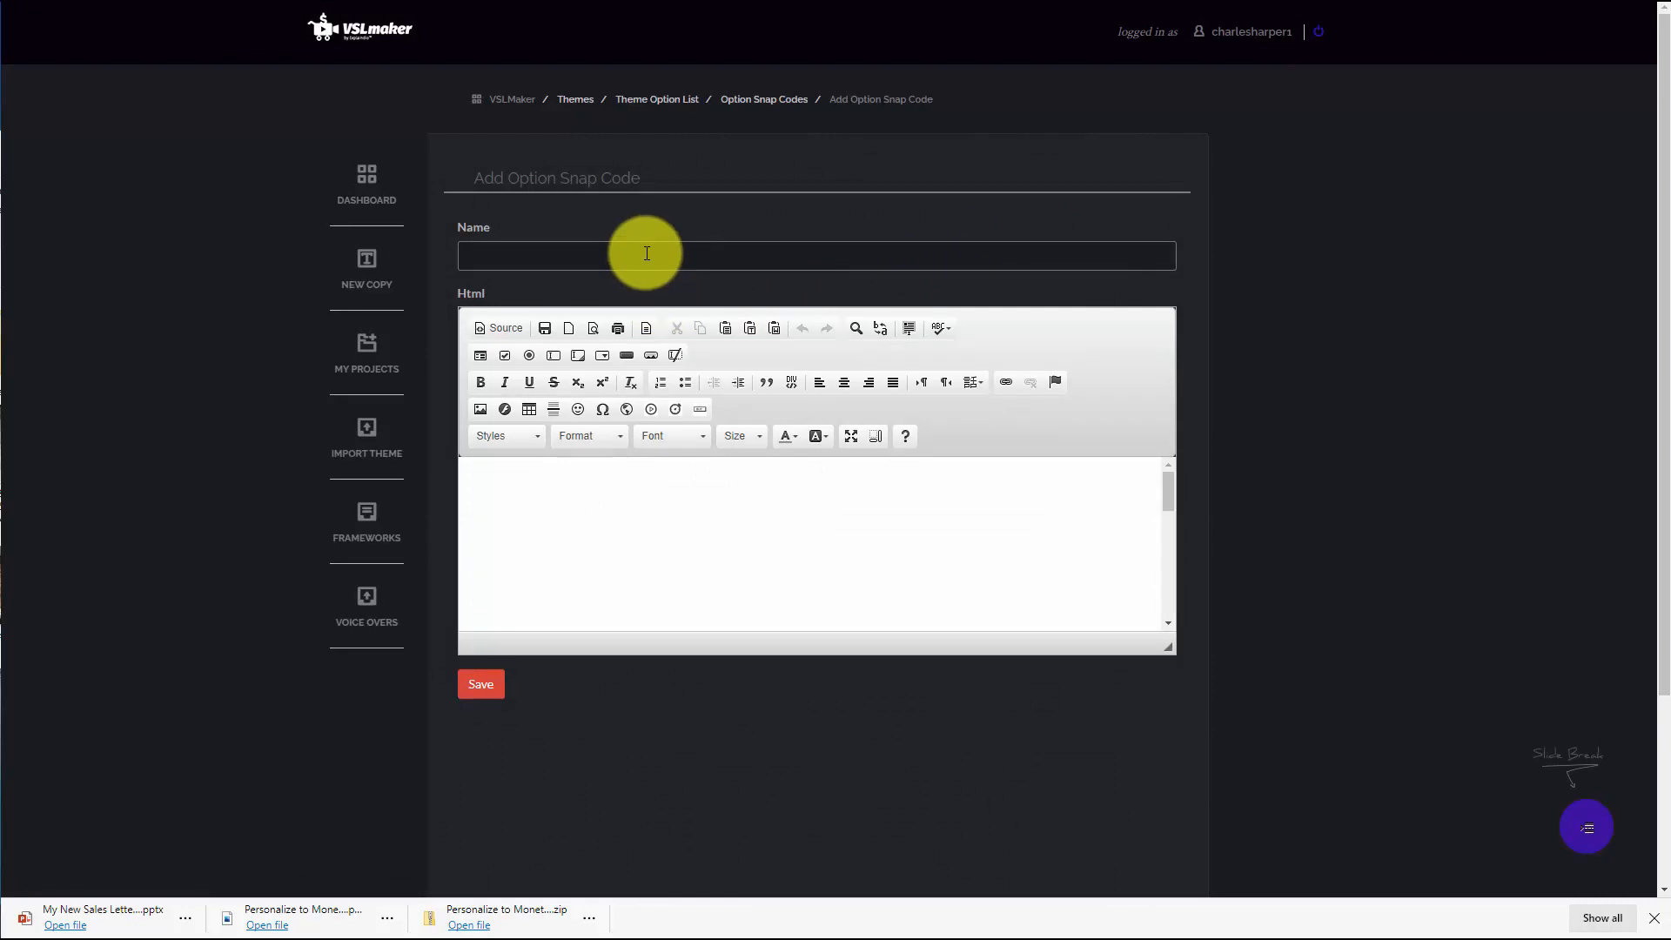
left_click(645, 253)
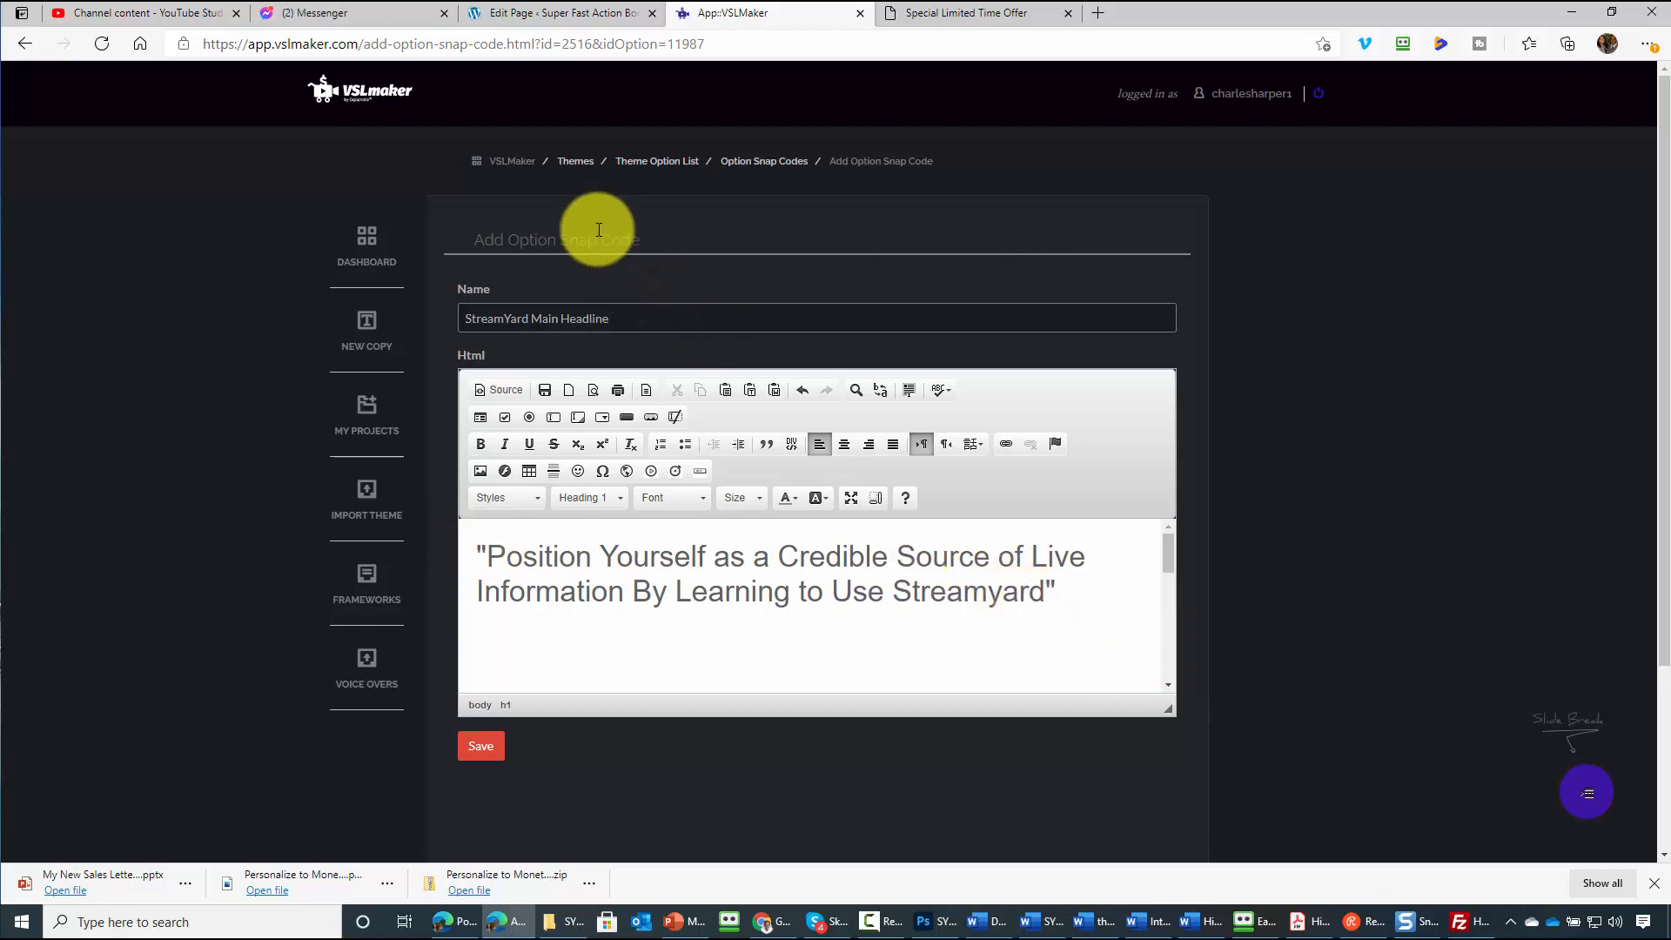
left_click(500, 748)
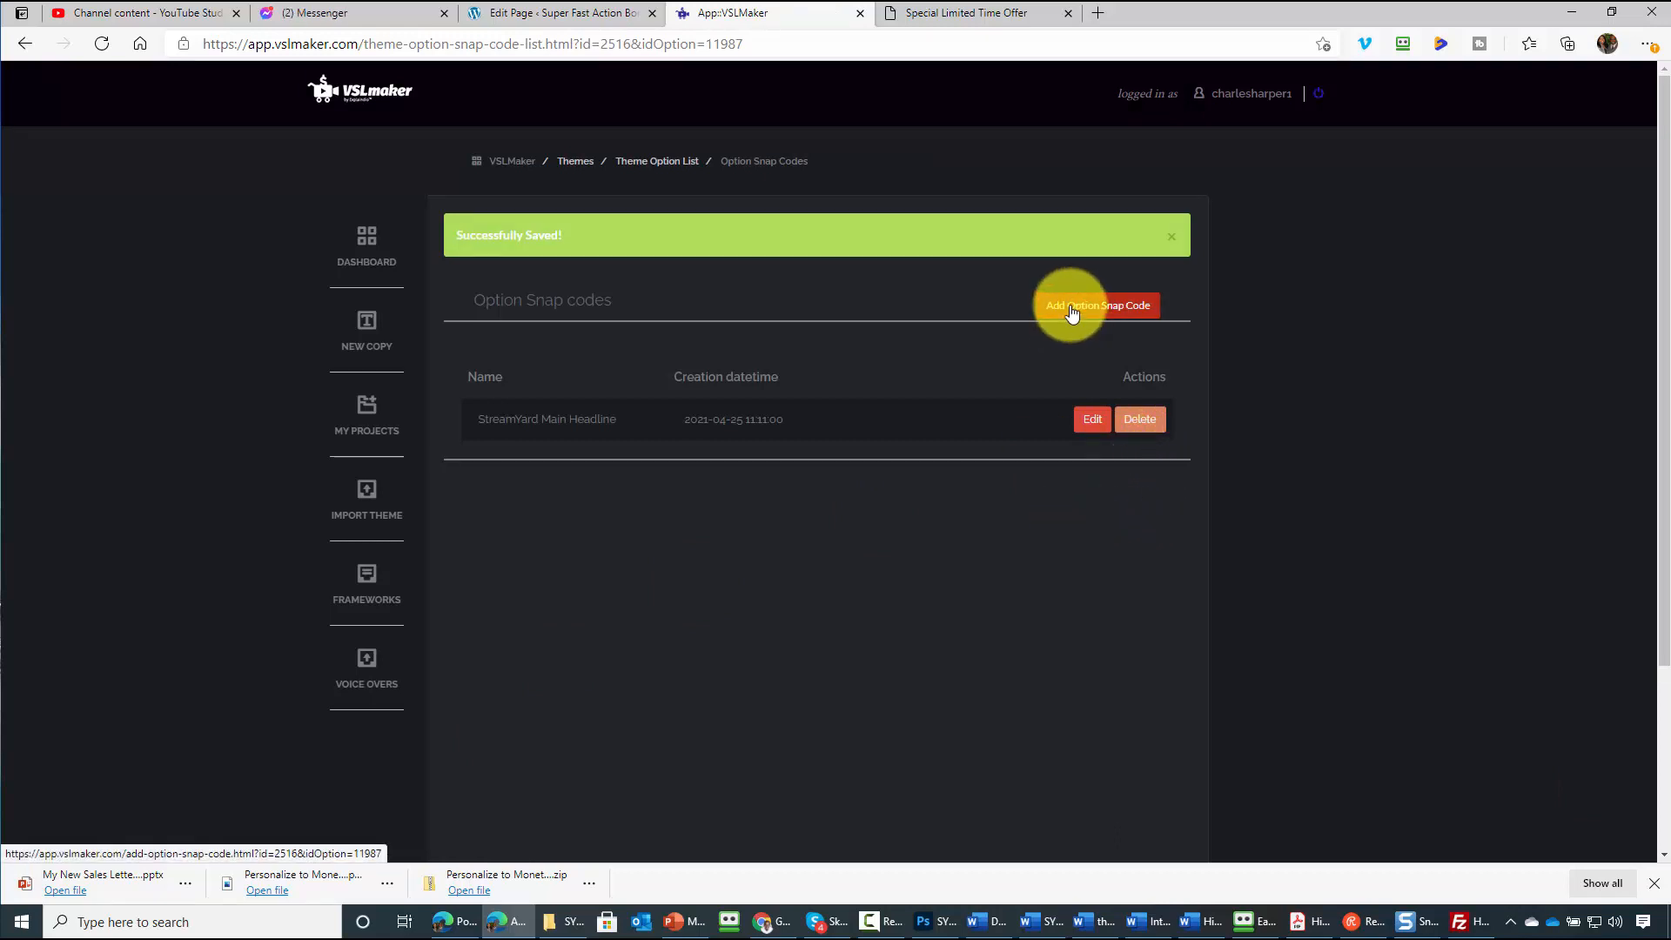
Start adding another option snap code for the Main Headline
left_click(1071, 310)
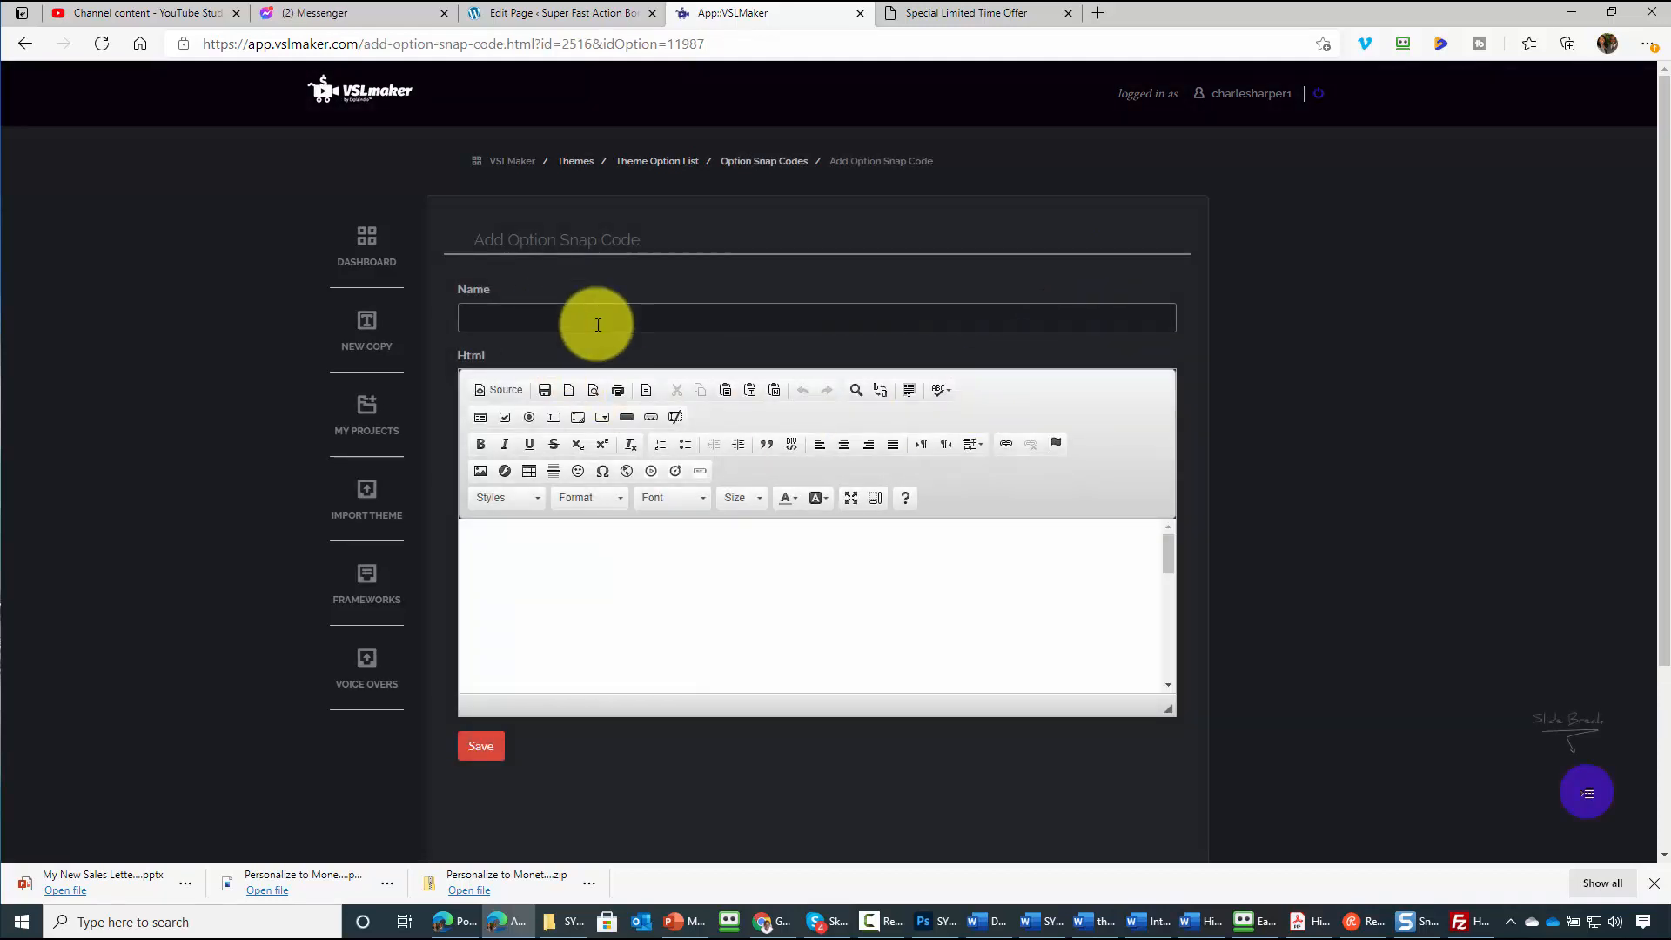
left_click(598, 324)
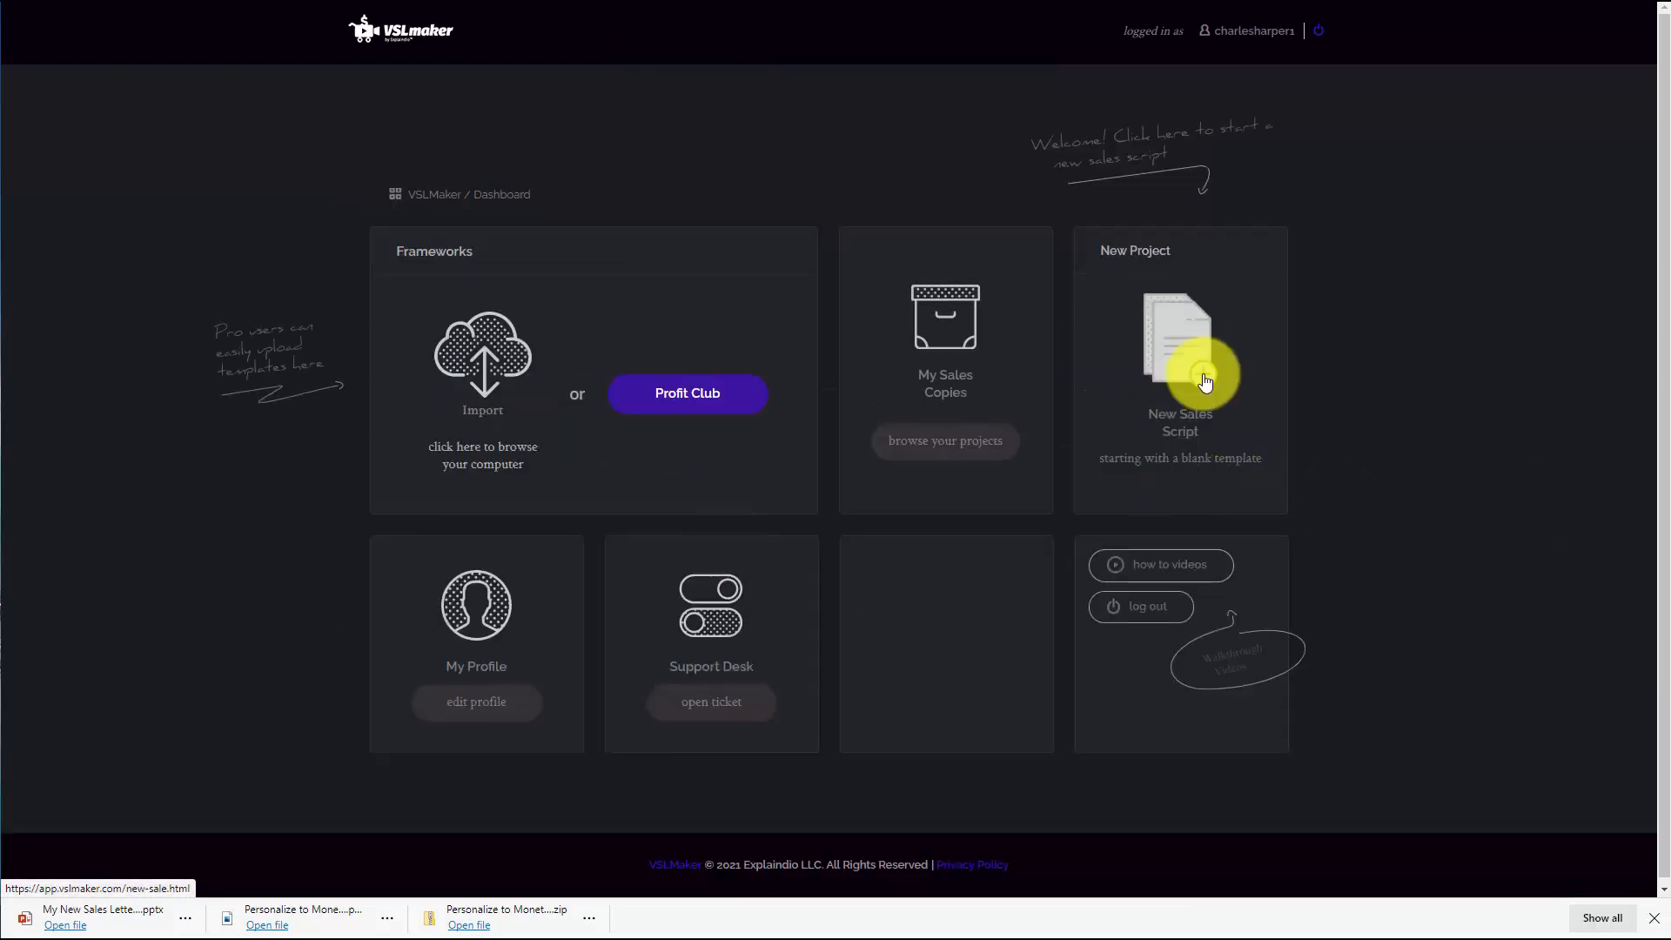
Start a new sales script and switch its framework to Sales Letter From PLR
left_click(1203, 374)
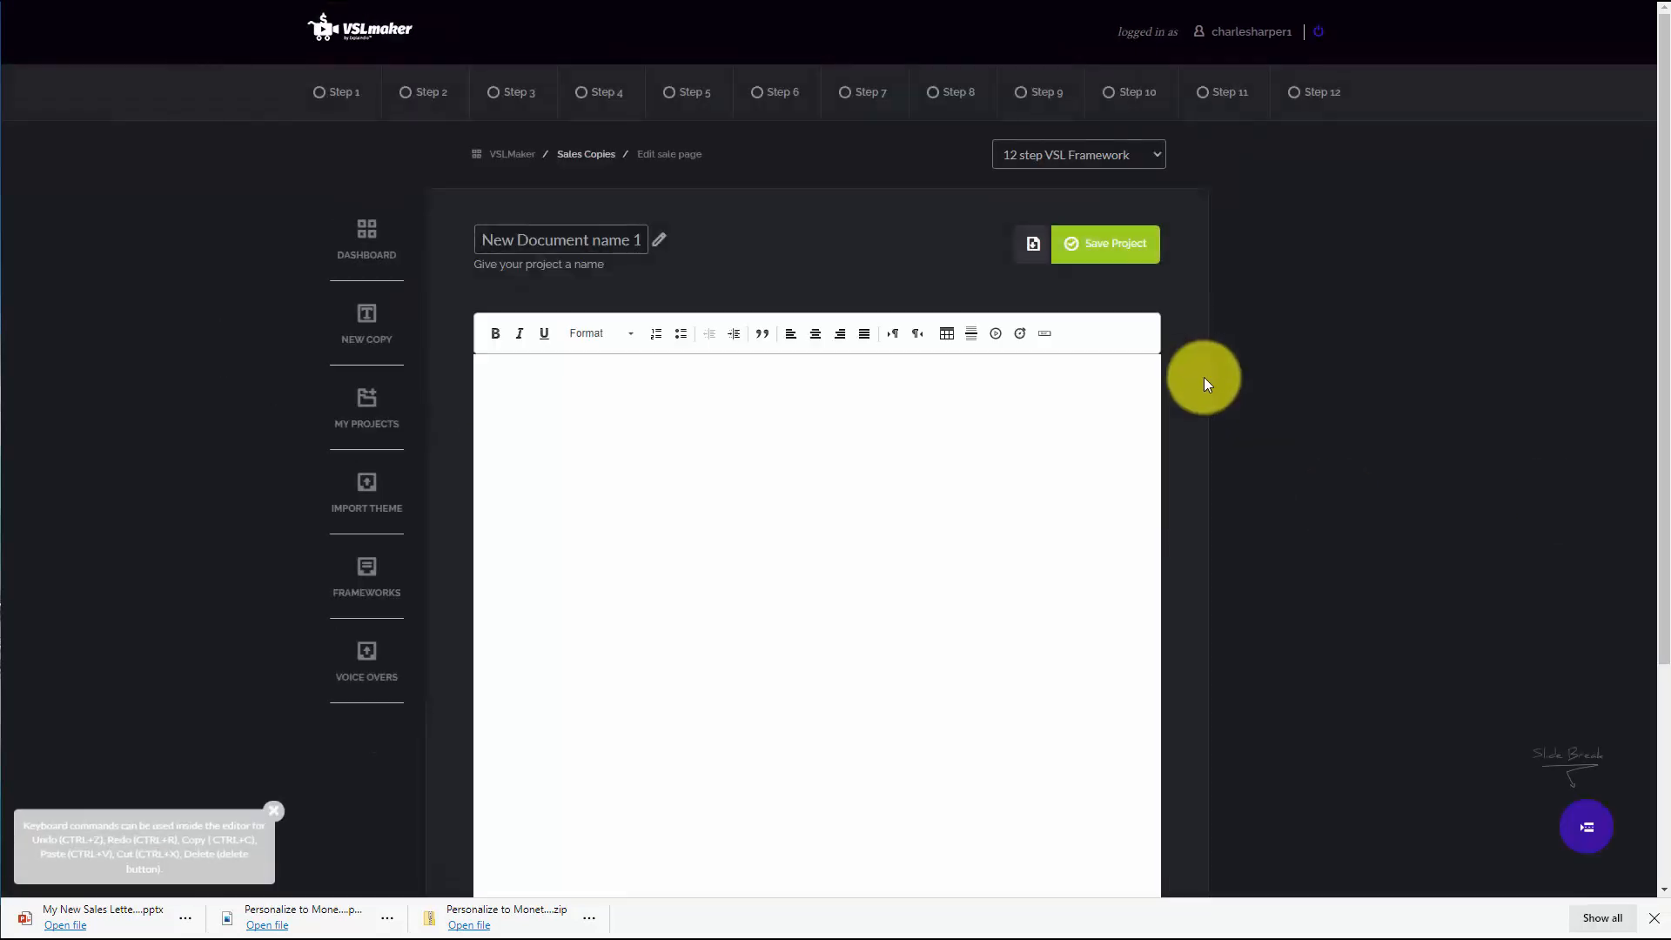
left_click(1062, 154)
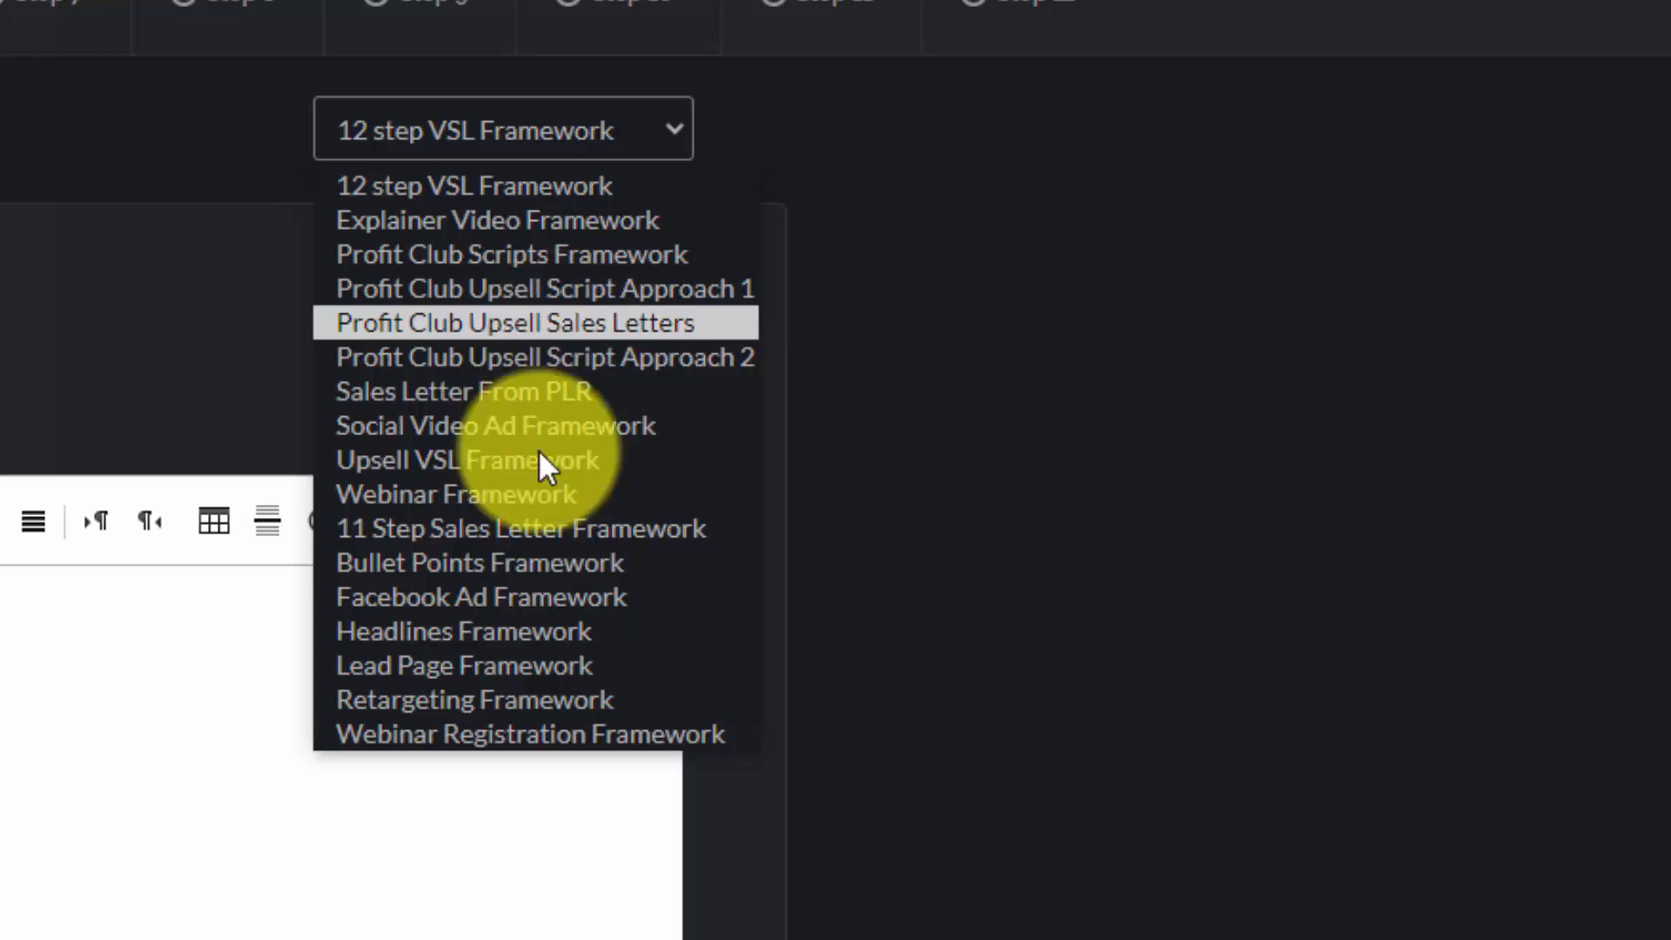
left_click(543, 393)
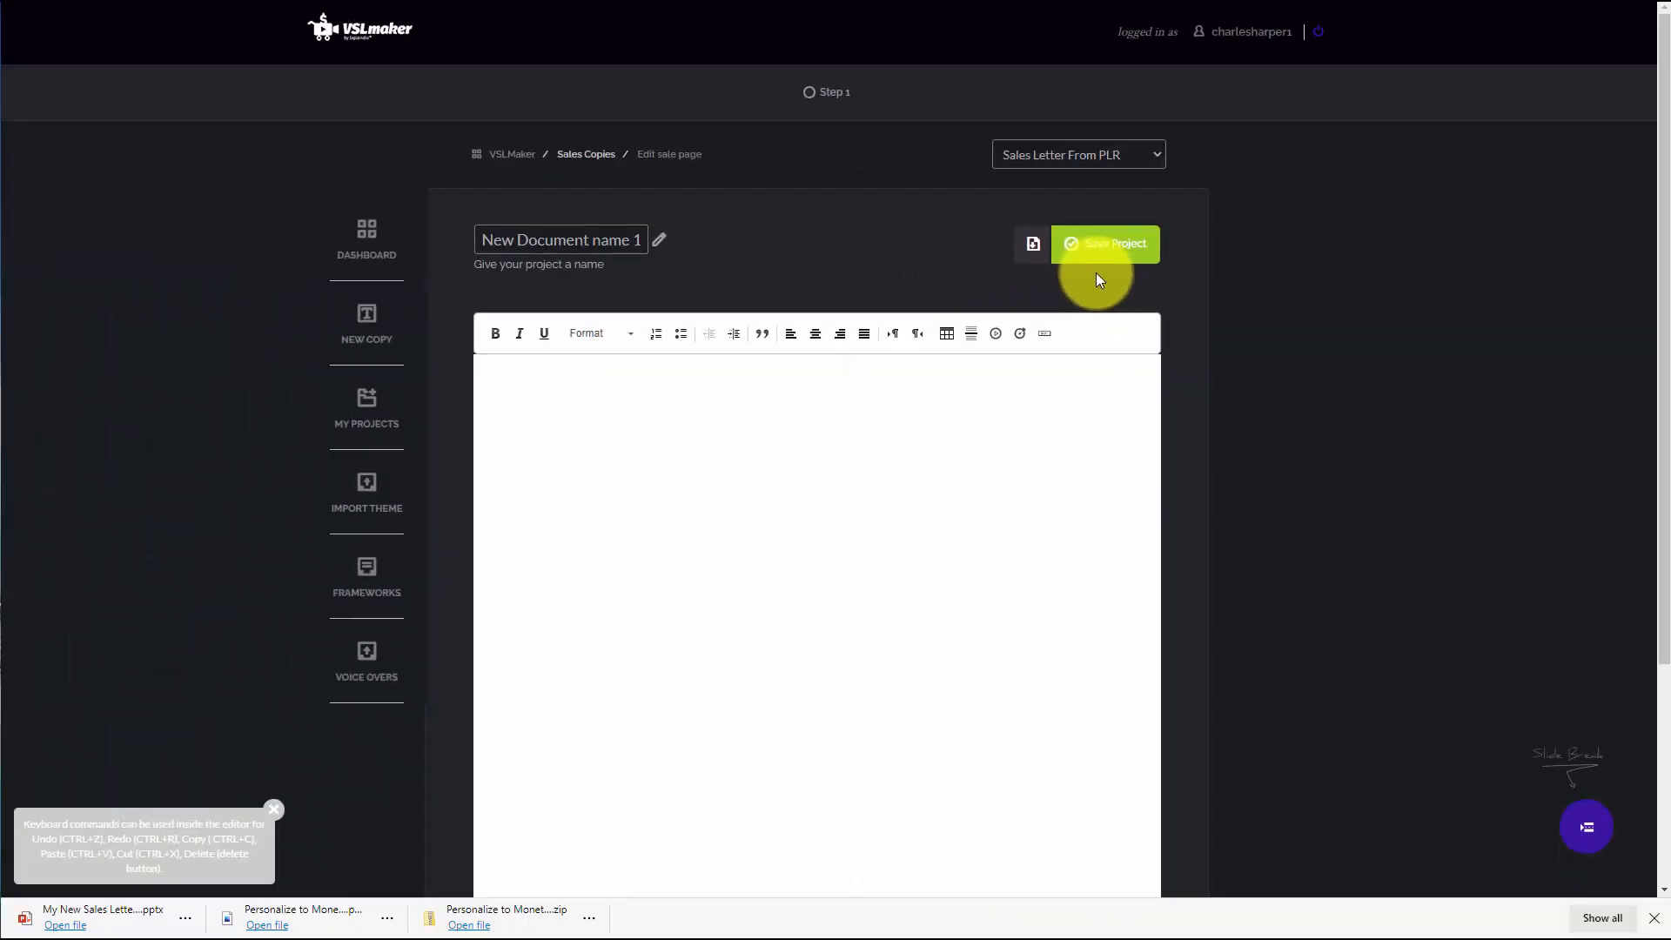
Preview and insert the "Building Credibiity Using the Sound of Your Voice" headline for Step 1
left_click(812, 96)
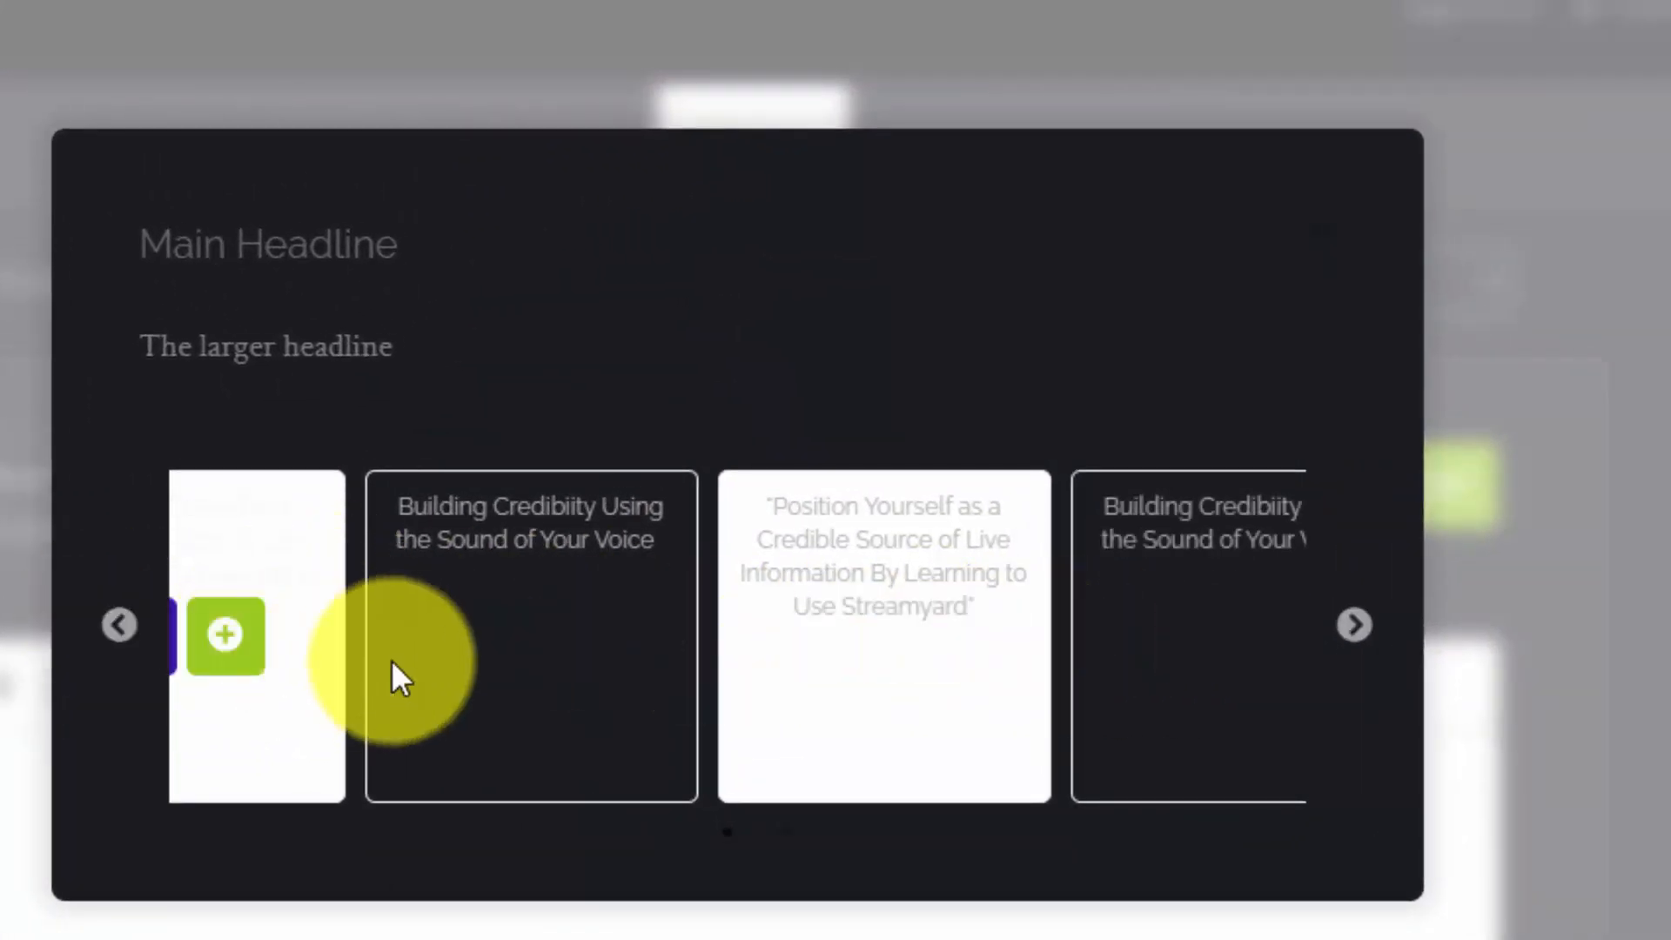
mouse_move(496, 649)
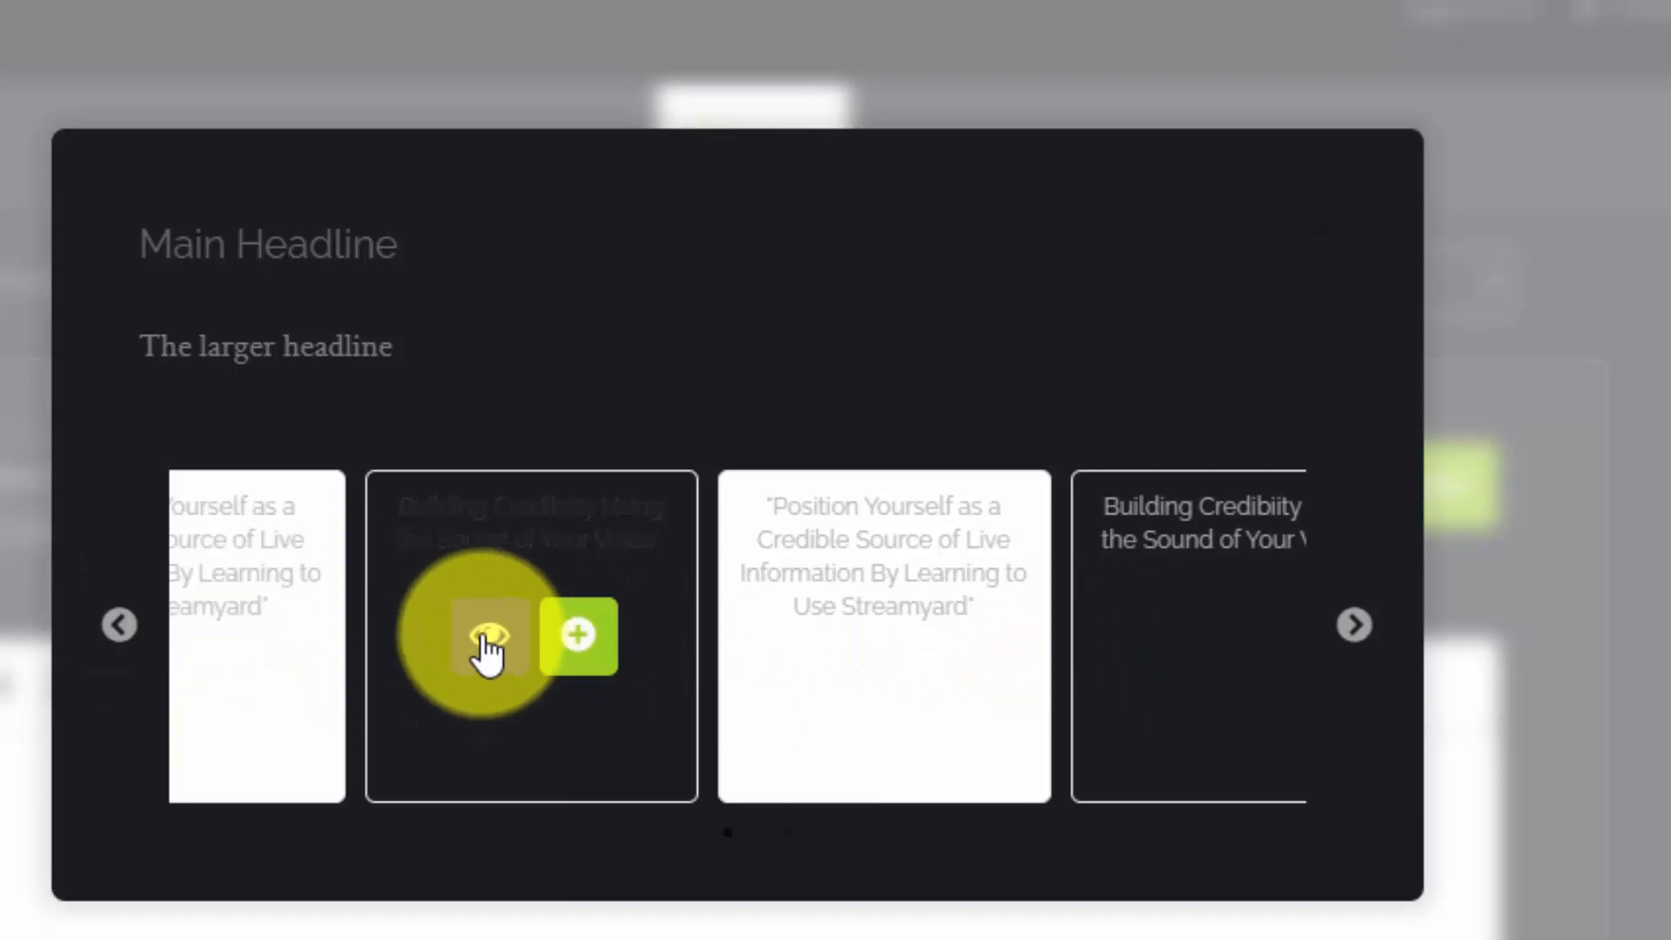
left_click(496, 648)
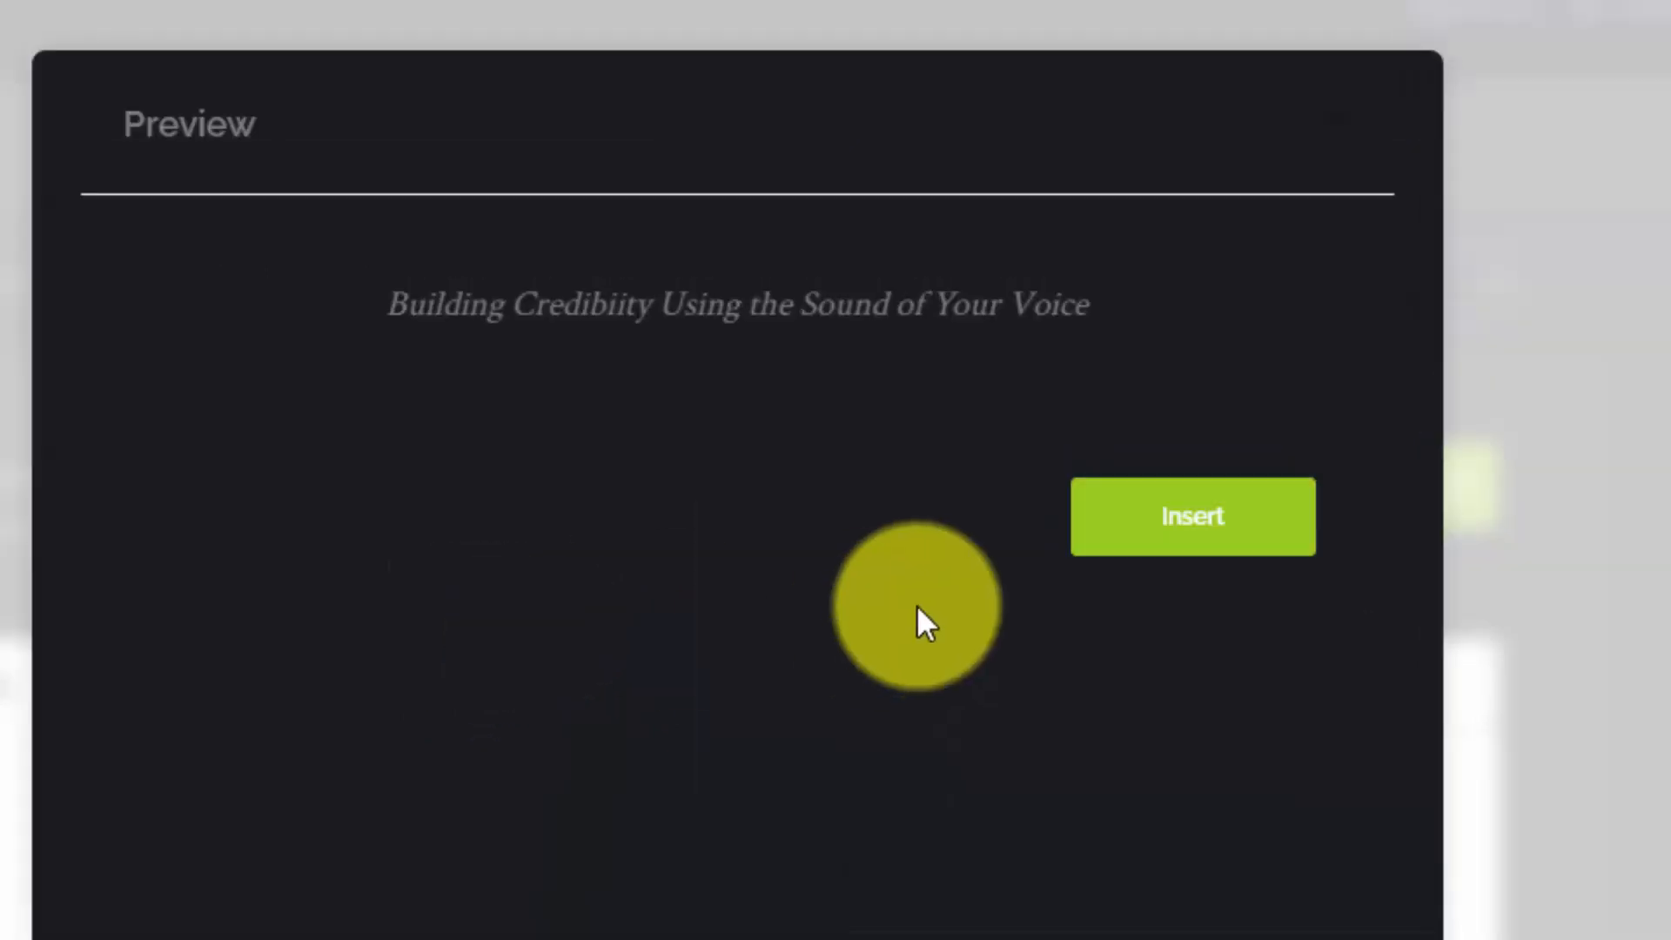
left_click(1186, 521)
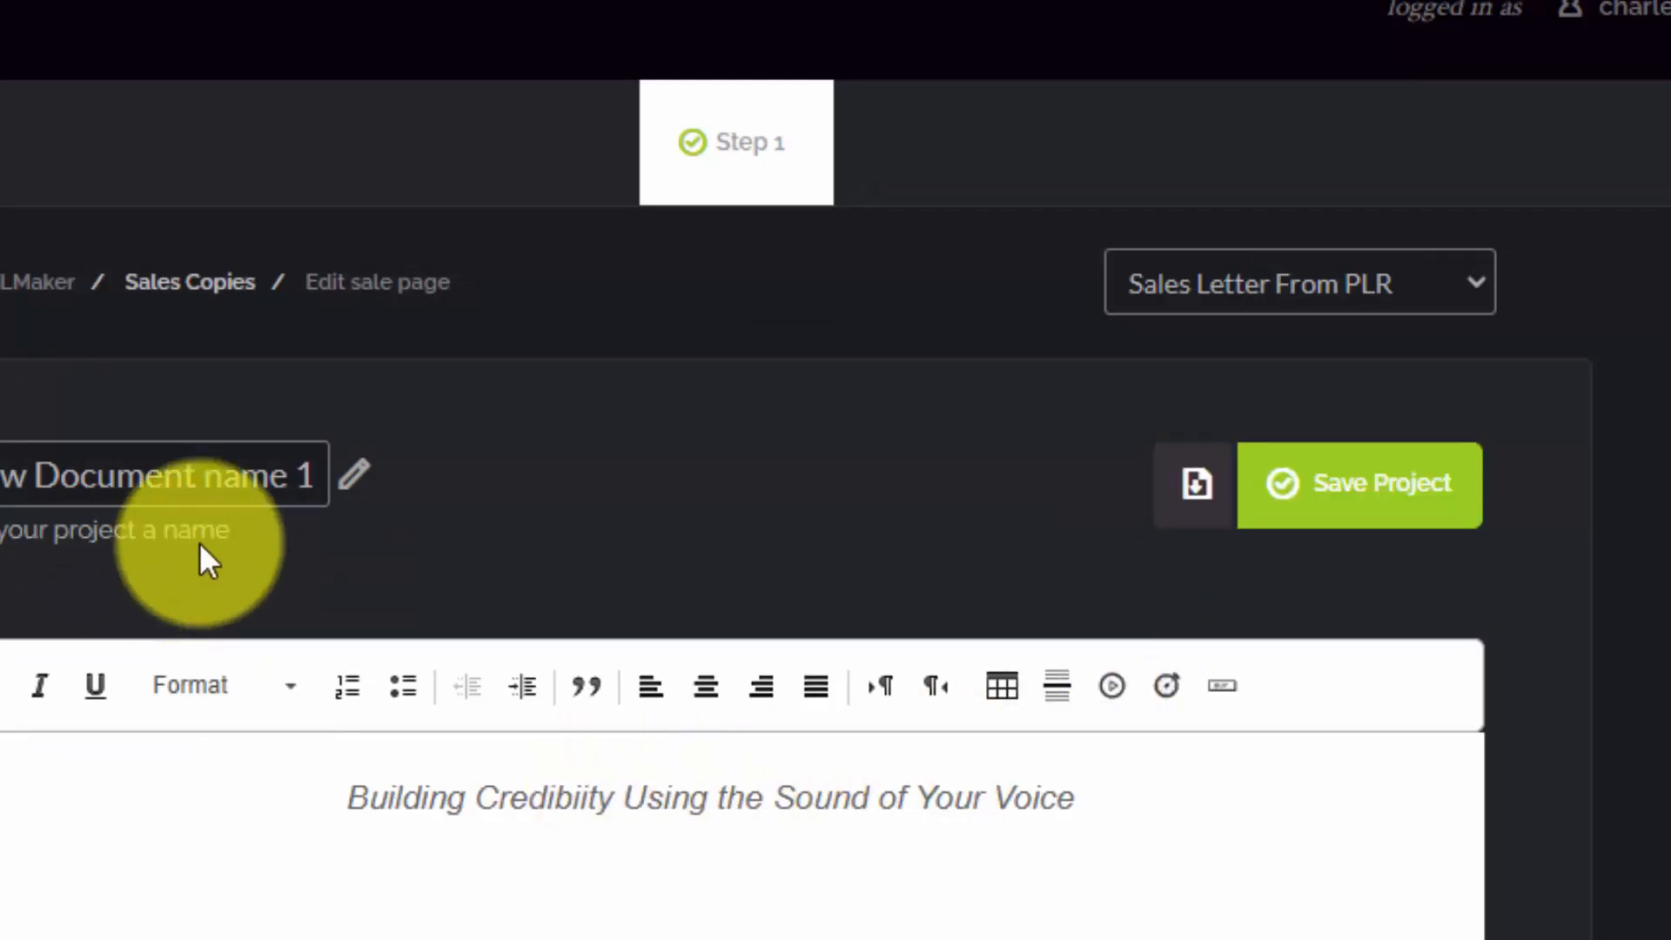
Rename the project as New Sales Video
left_click(282, 478)
key("ctrl+a")
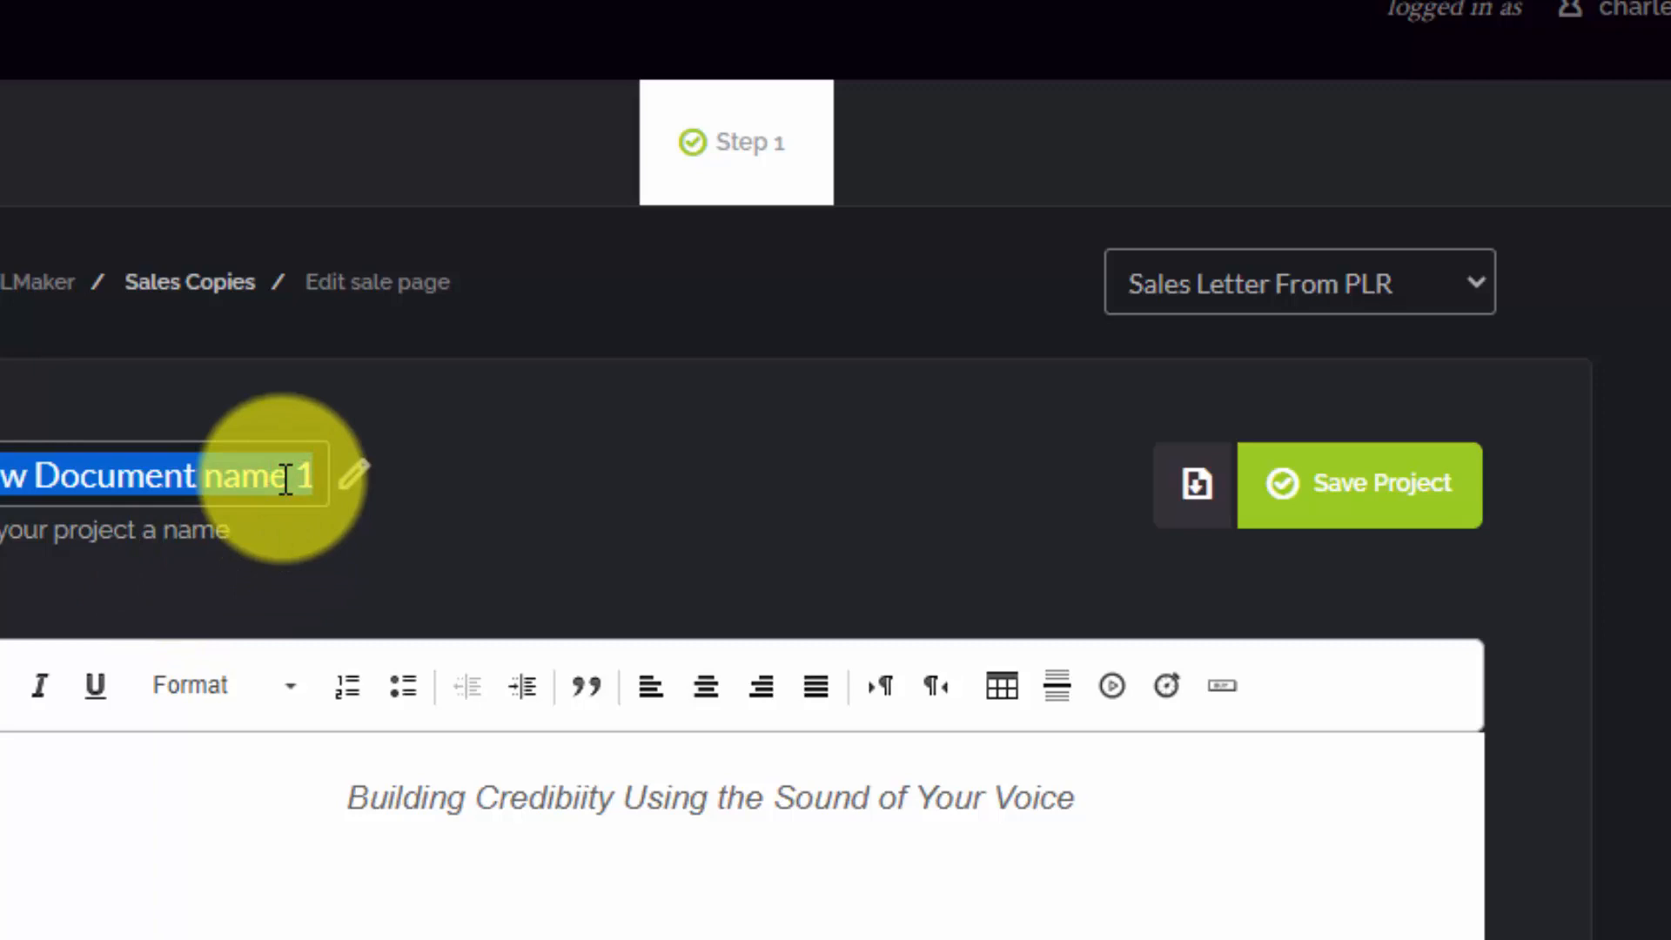
type("New Sales")
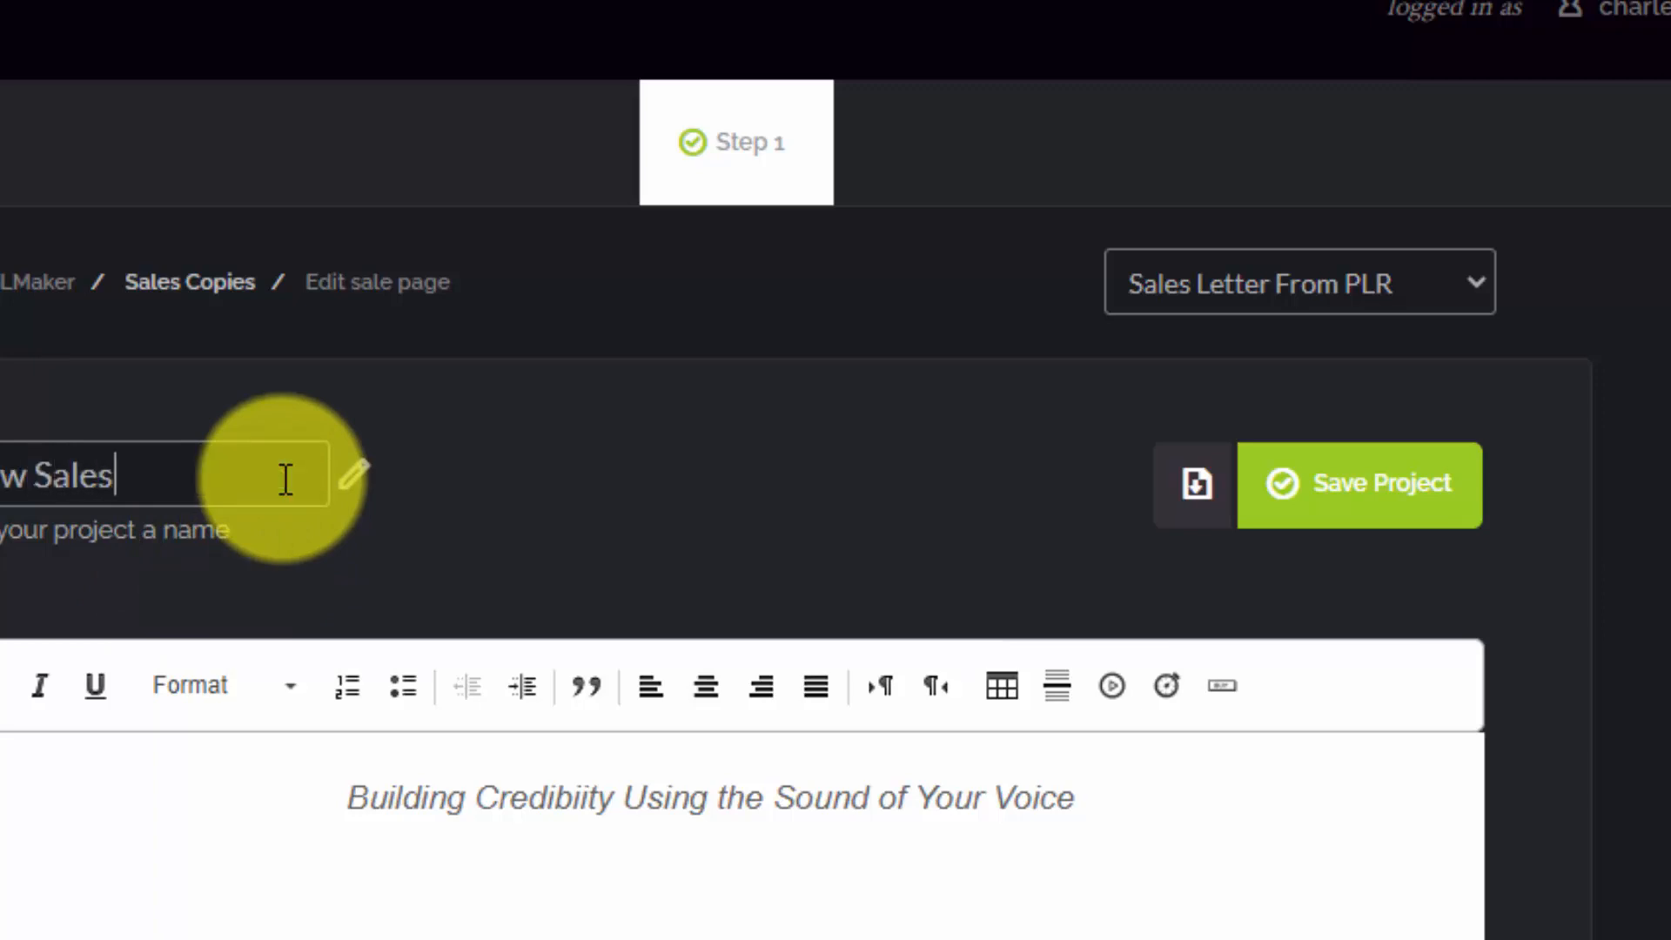
type(" Video")
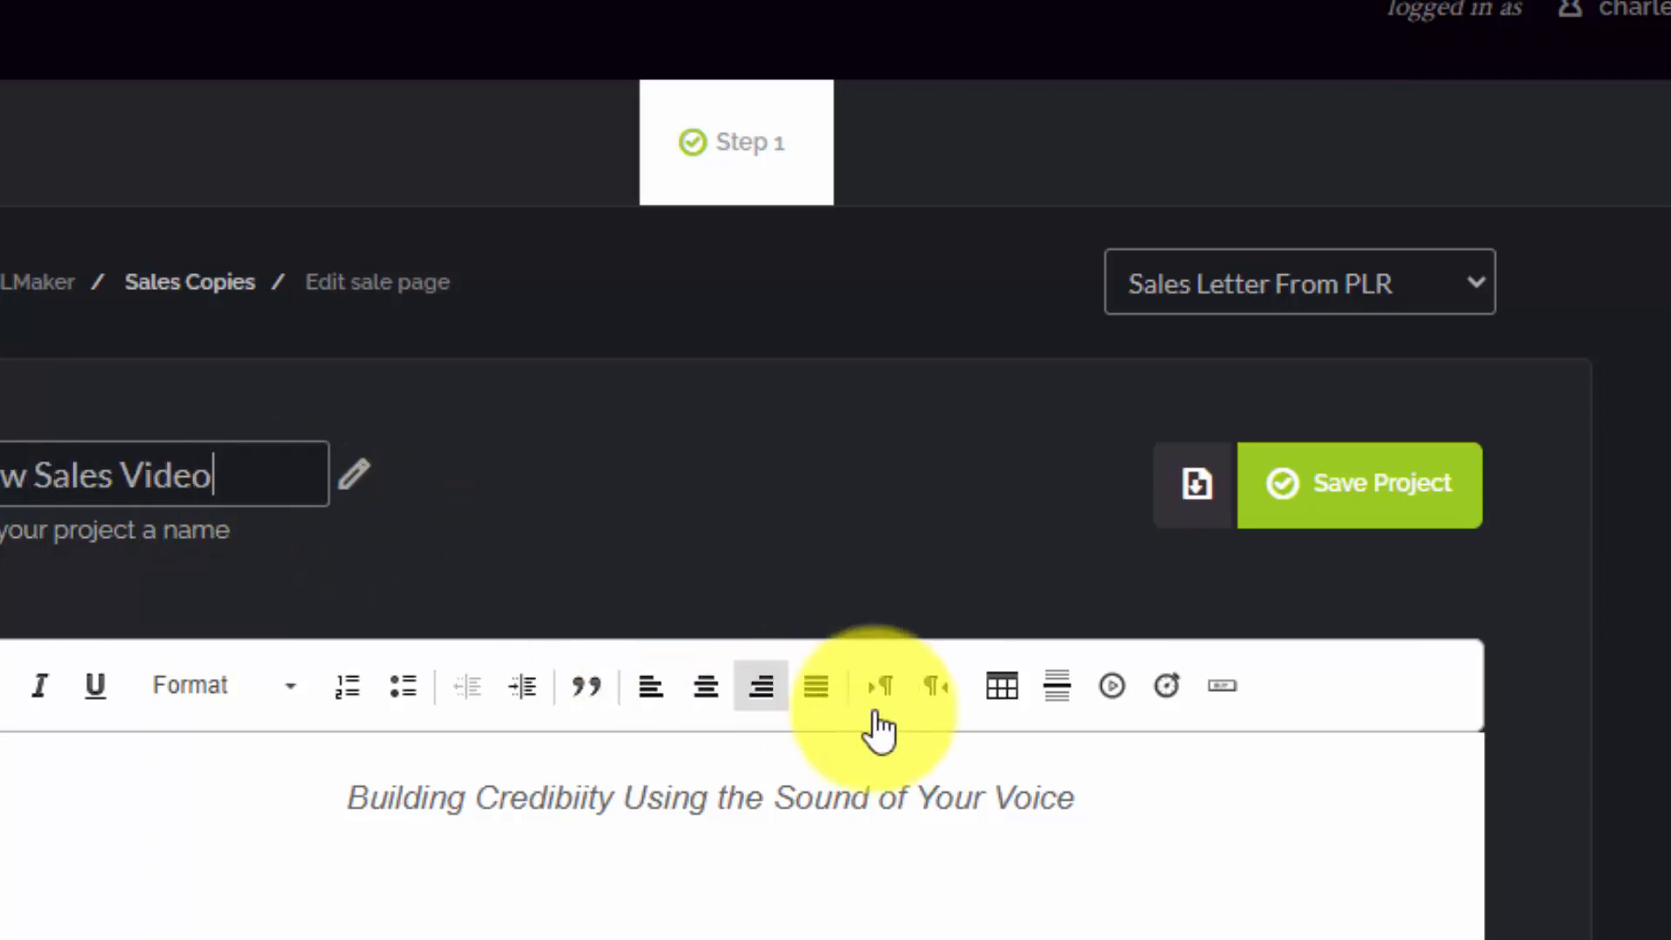
Insert a slide break after the headline and save the project
left_click(1192, 814)
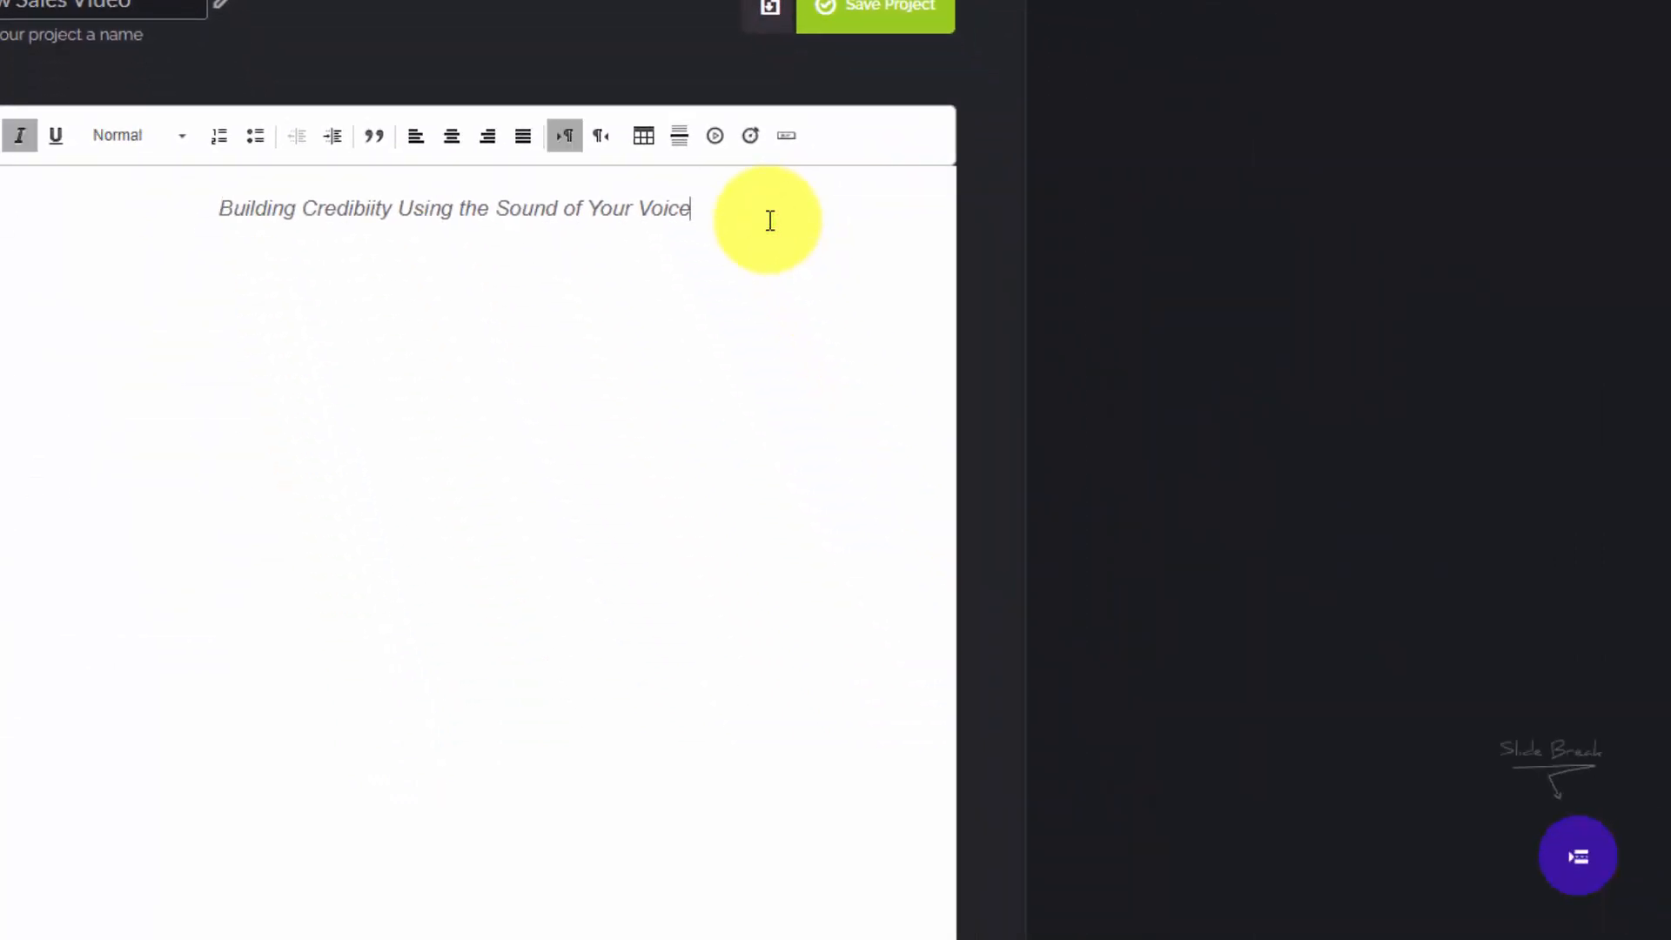
key("Return")
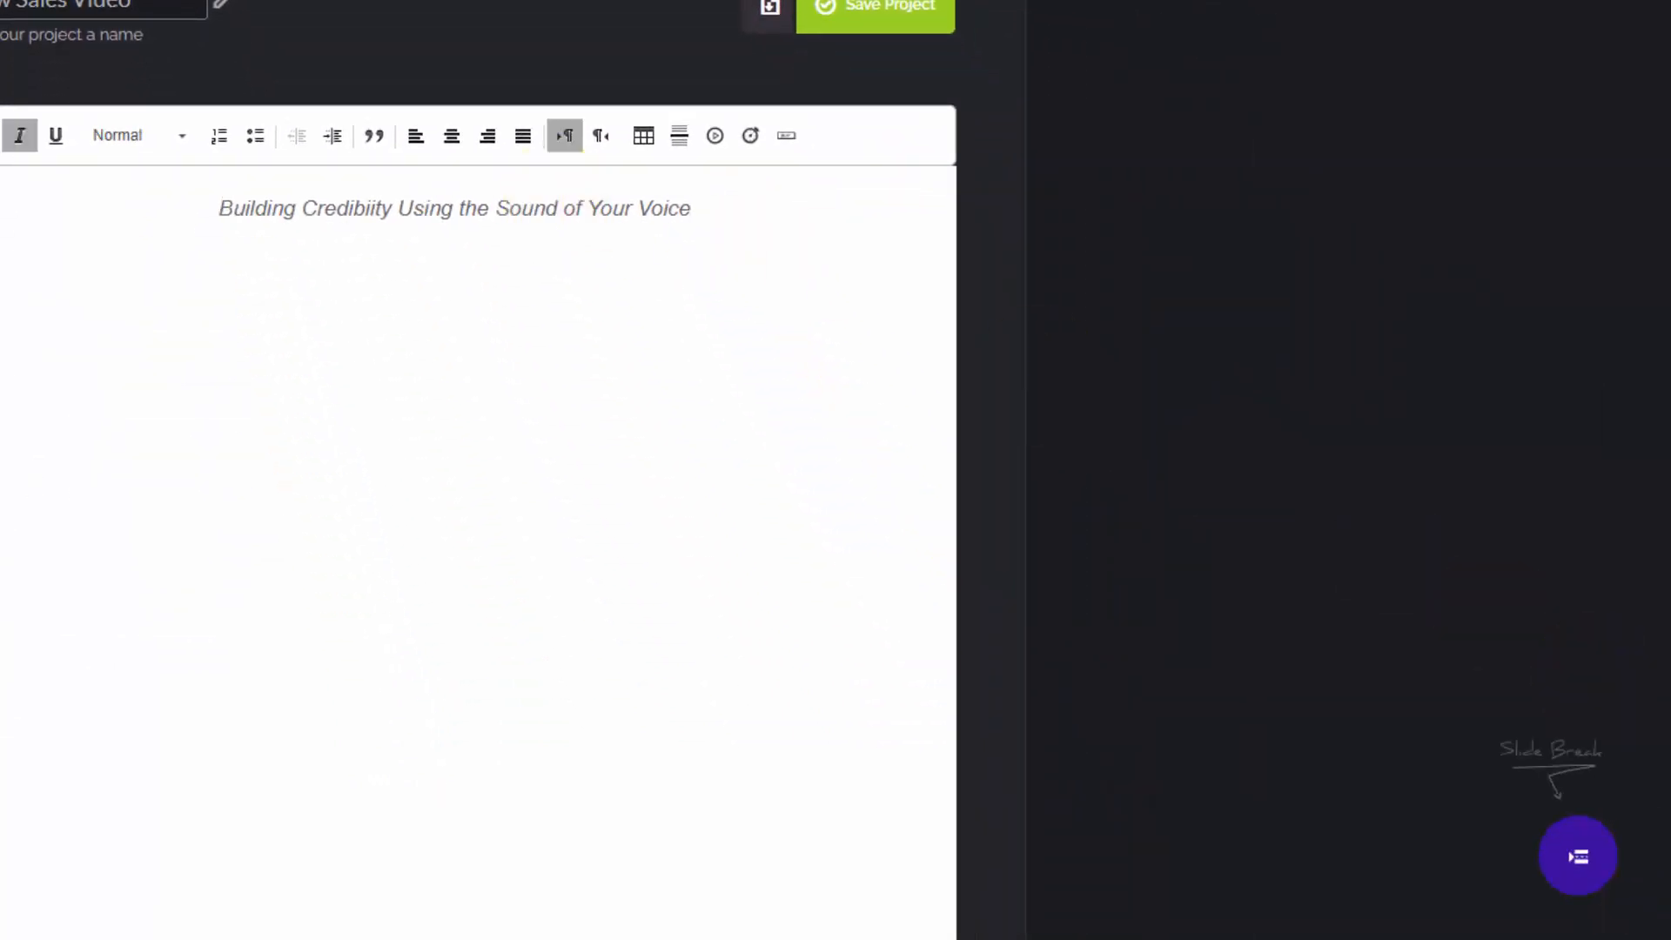
left_click(1572, 860)
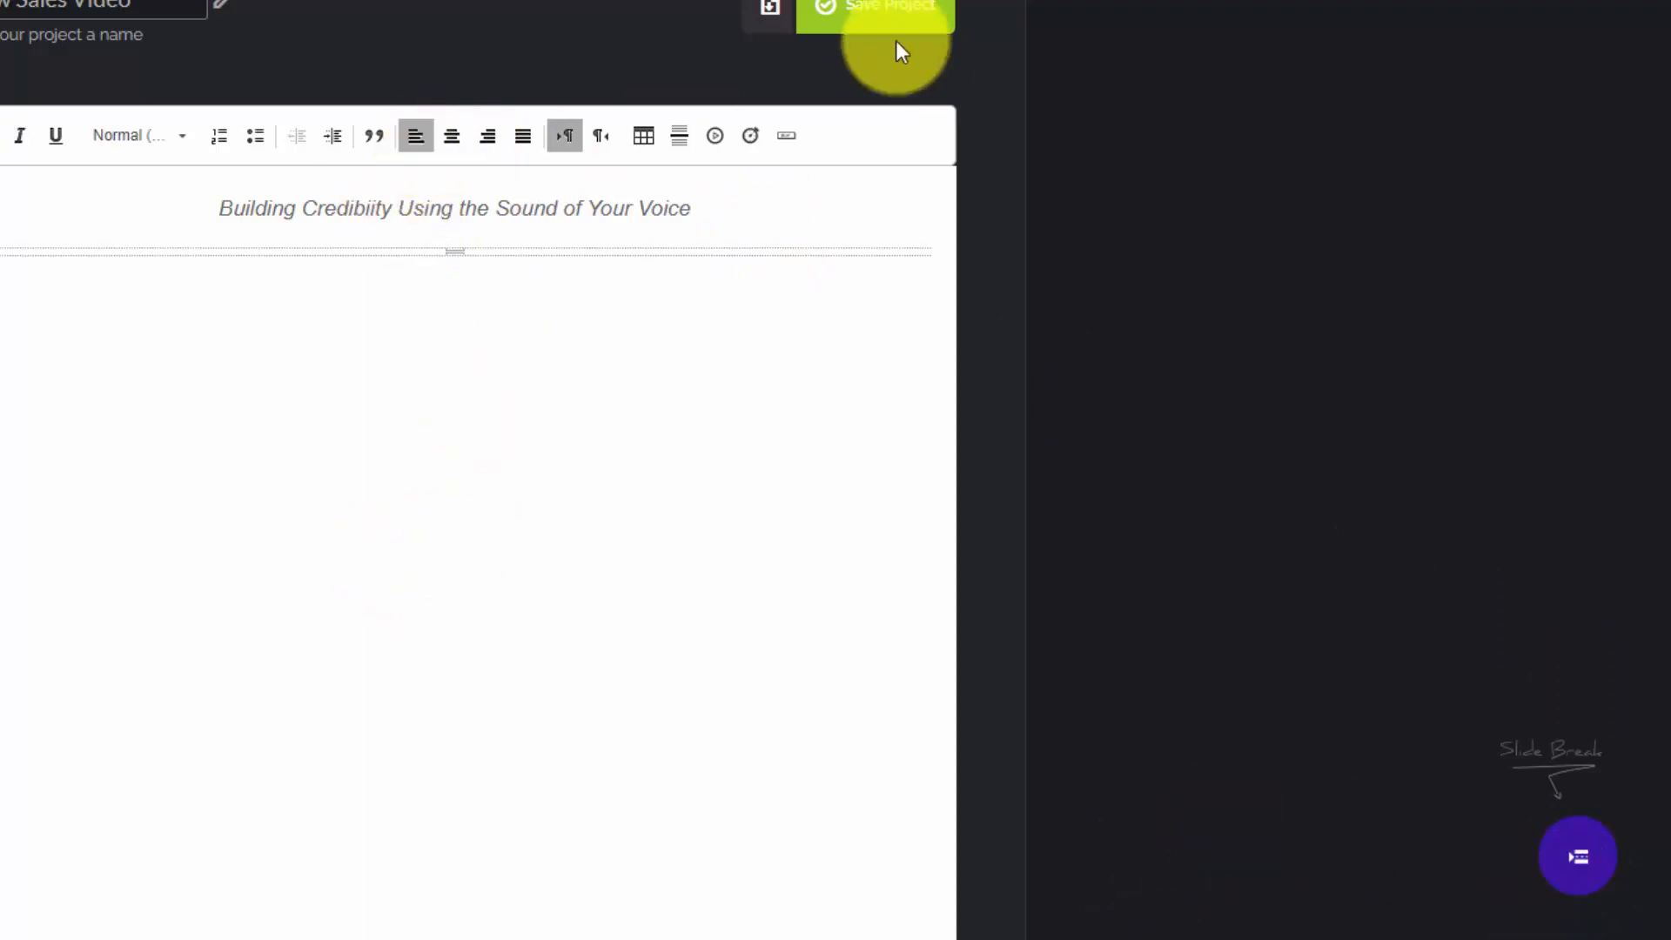
left_click(868, 9)
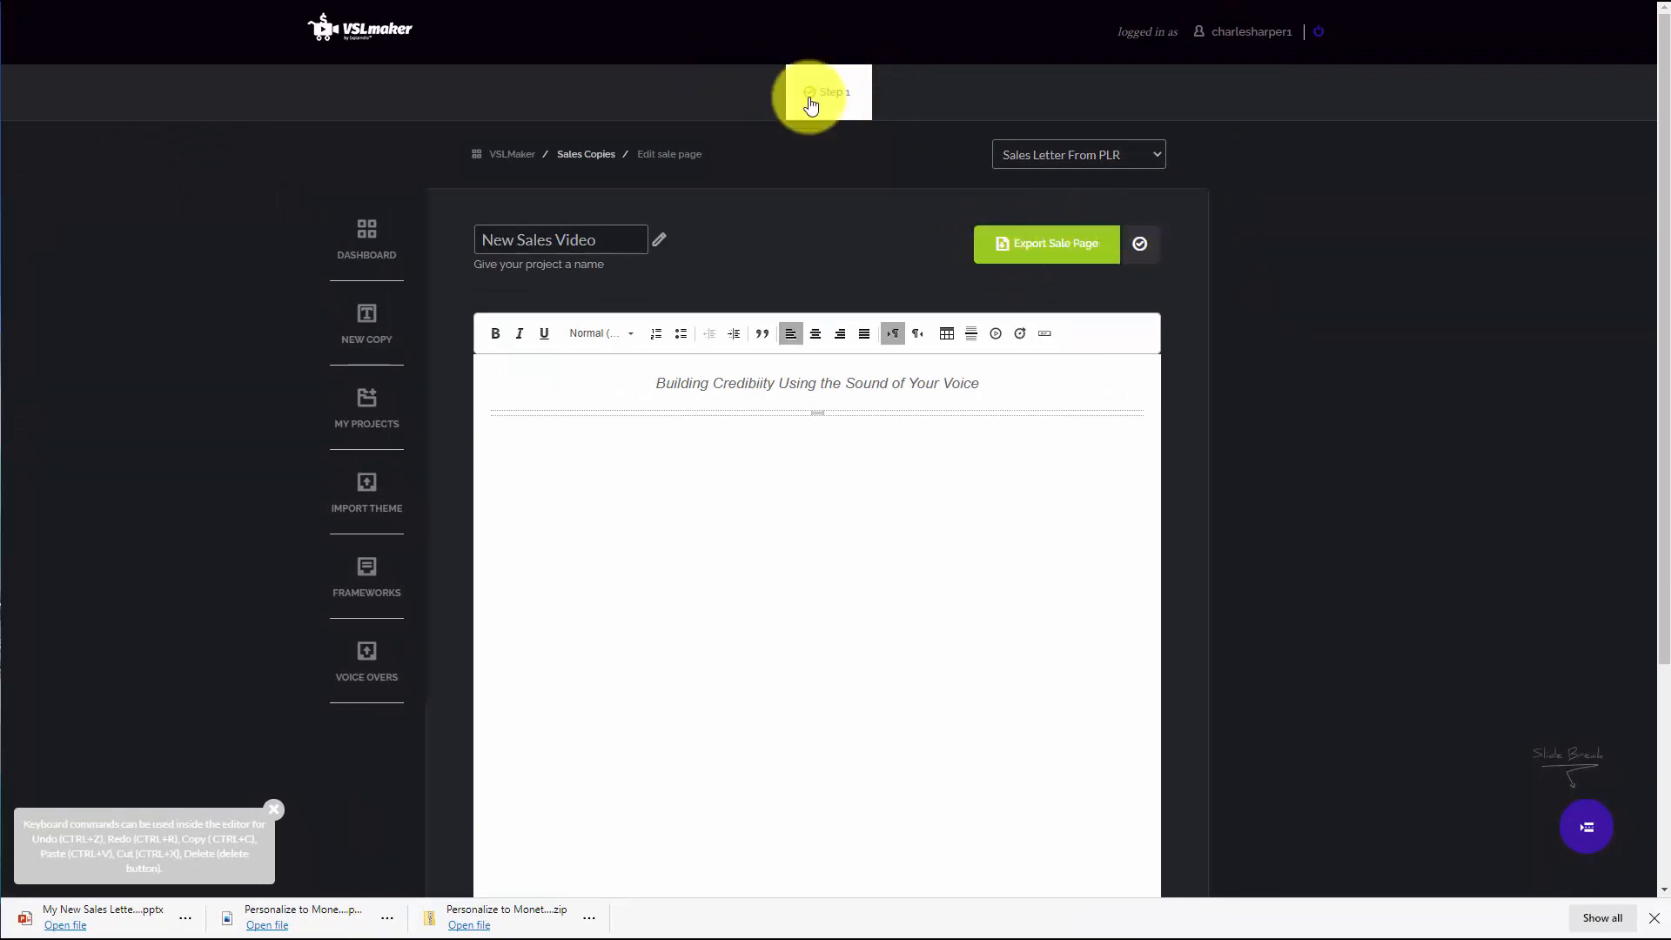
Export the sale page as a .pptx with the Simple White template and open the downloaded file
left_click(1016, 246)
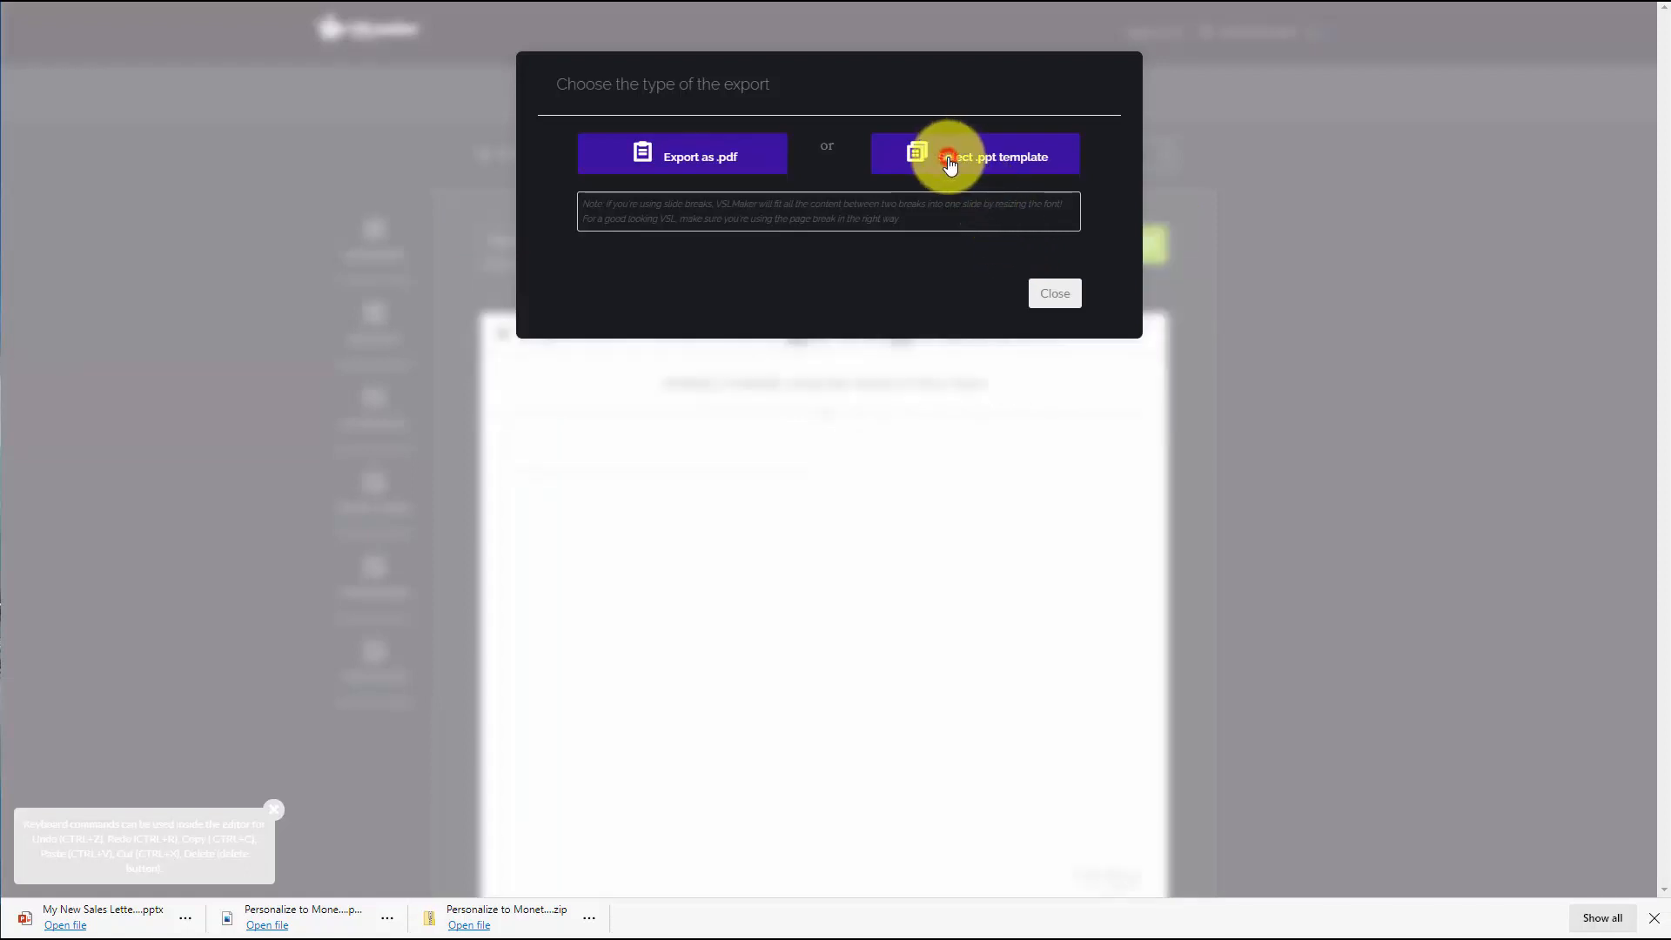
left_click(950, 162)
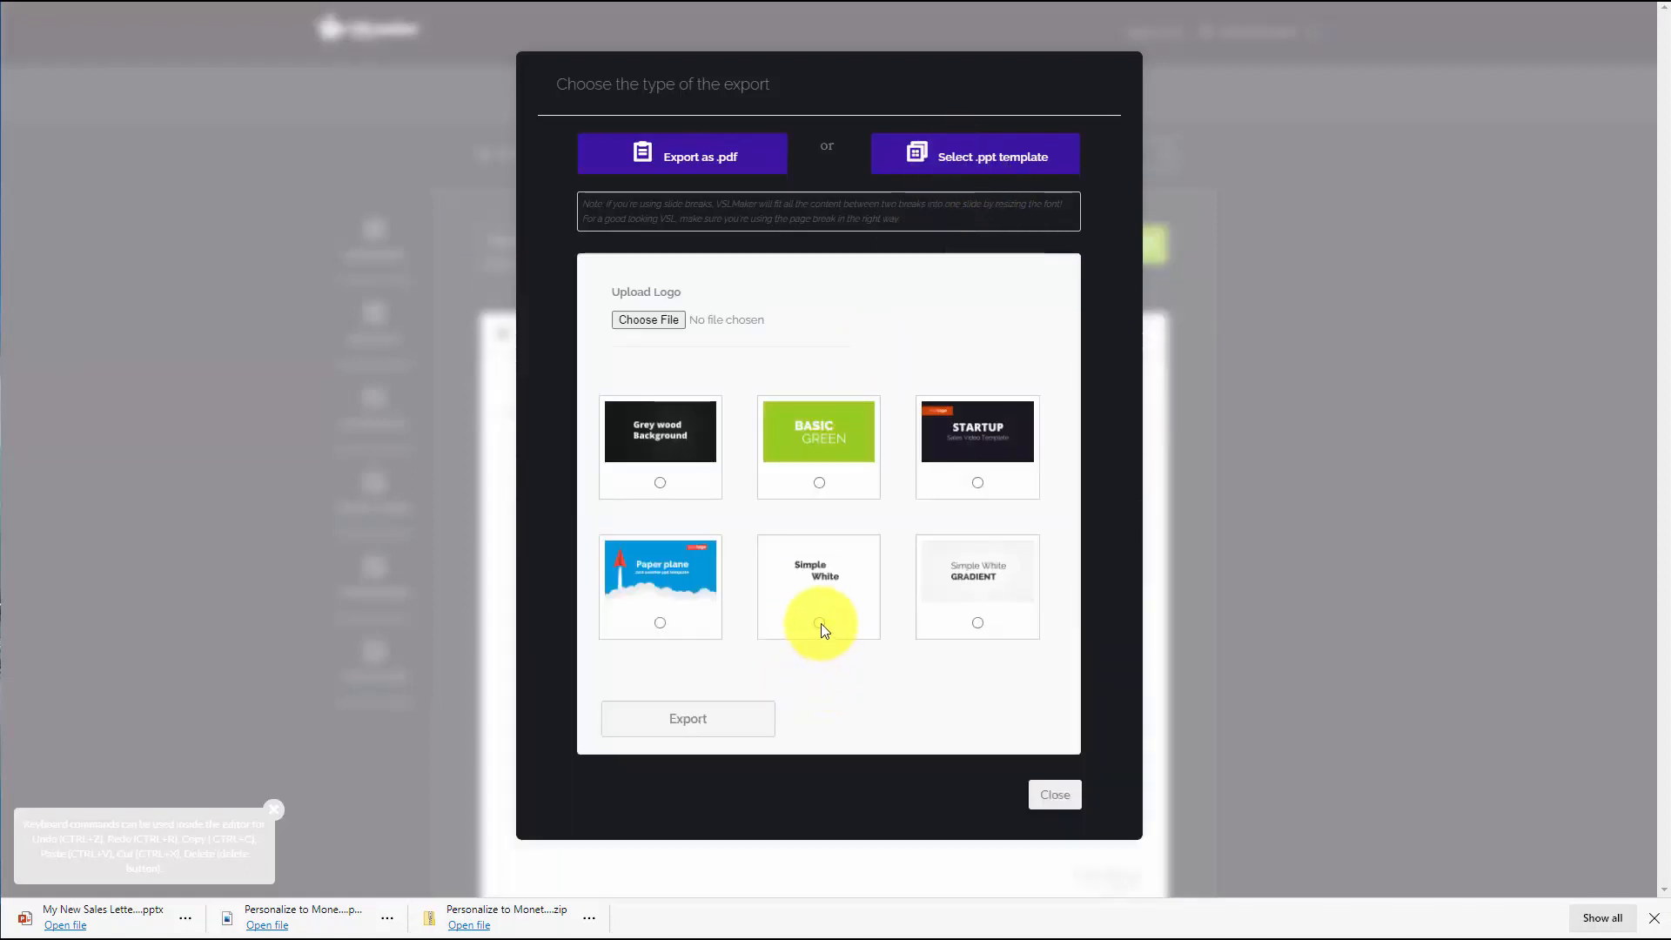
left_click(820, 623)
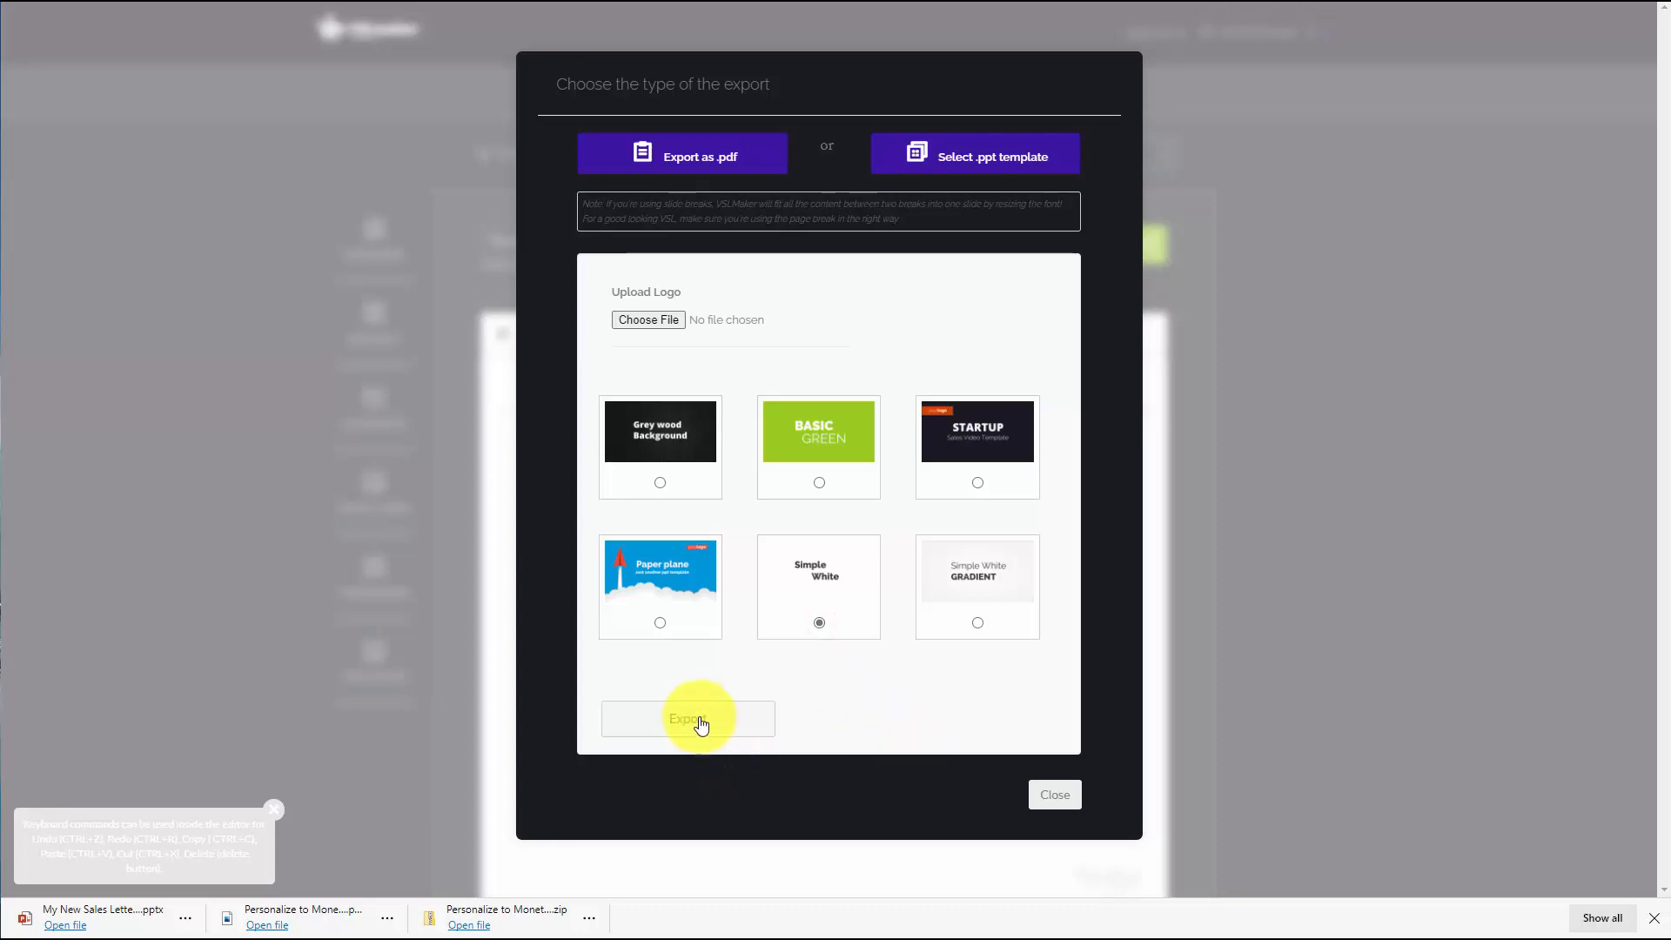
left_click(701, 724)
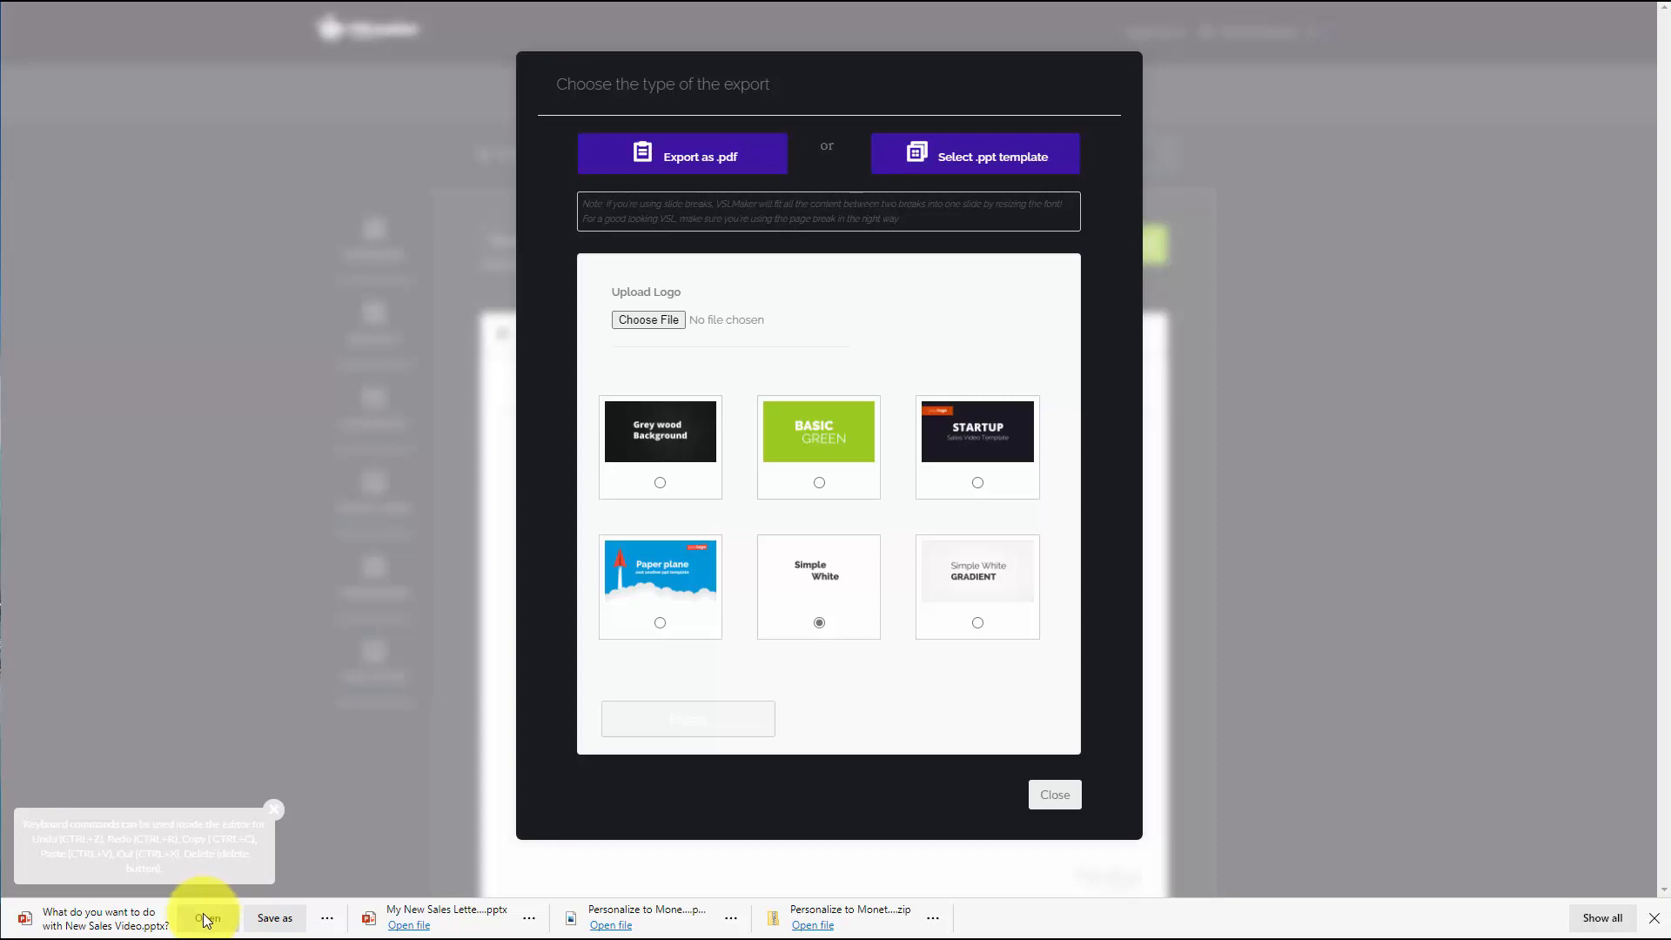
left_click(206, 920)
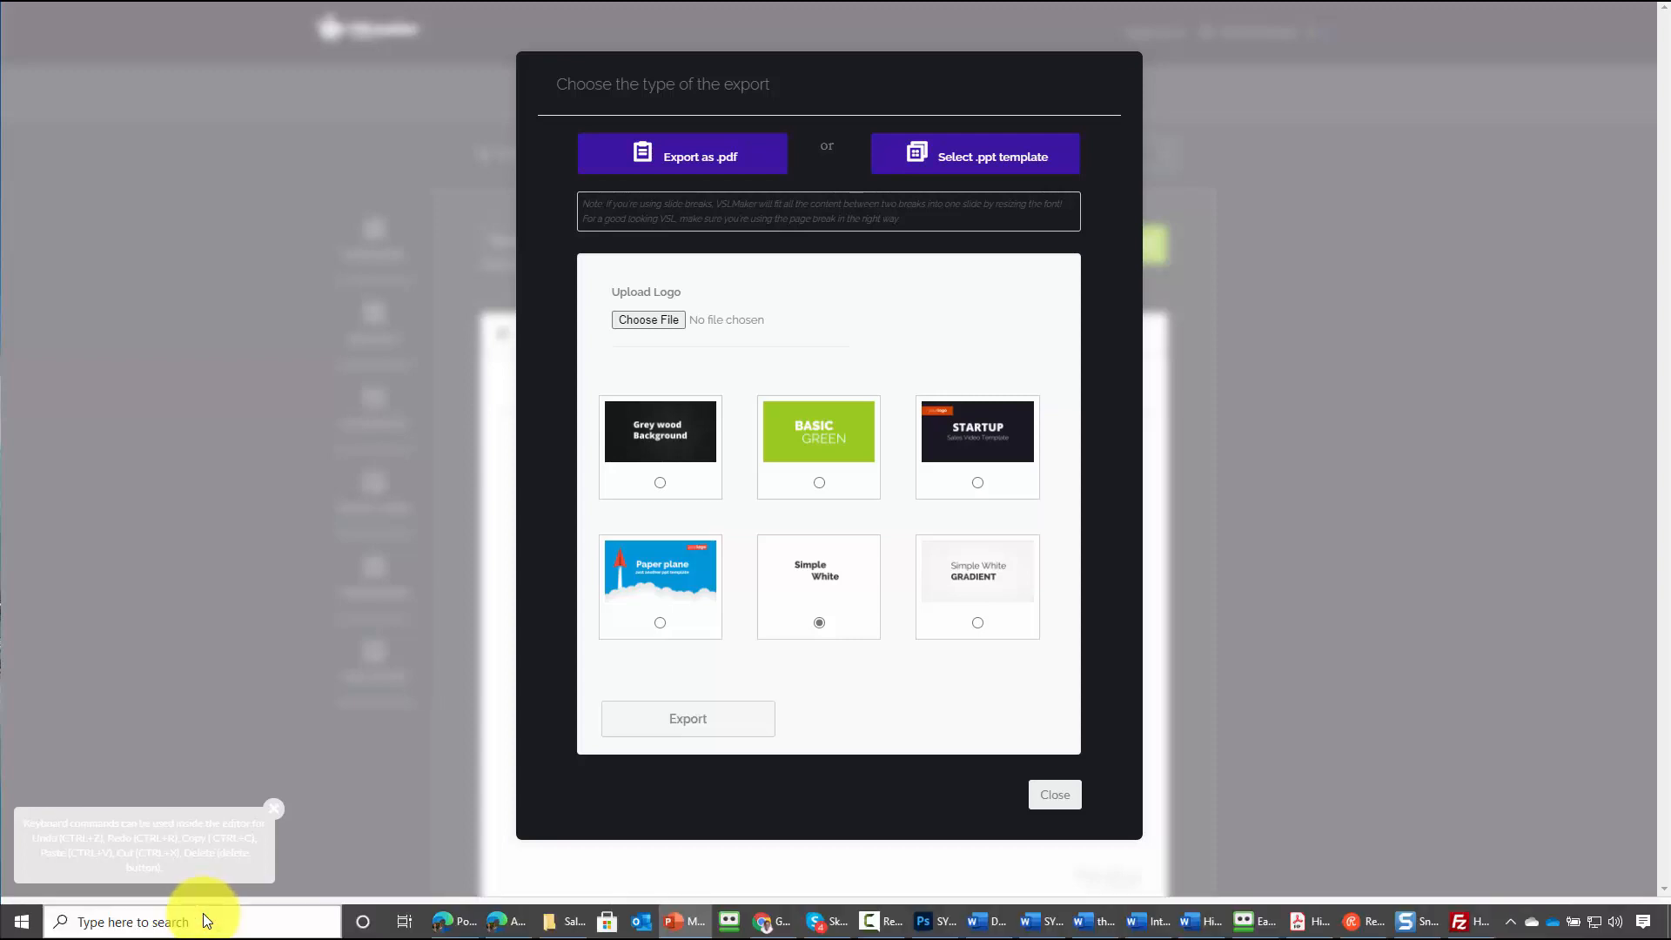